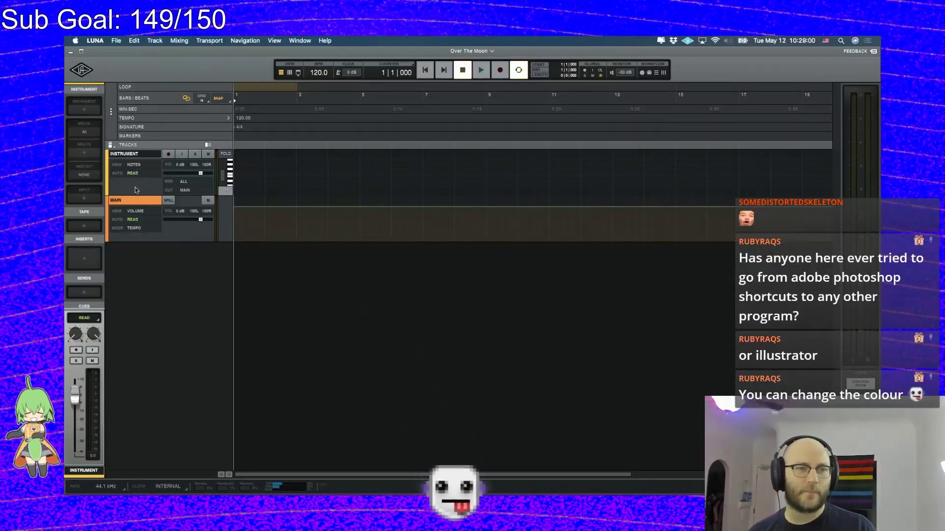
# Browse the instrument plug-ins available for the Instrument track and search them for "ravel"
pyautogui.click(83, 109)
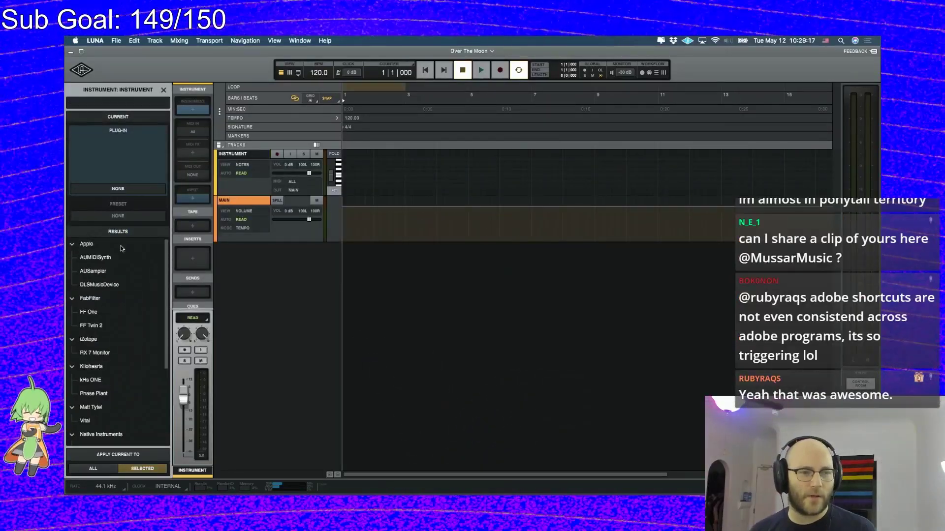
pyautogui.scroll(-5, 121, 249)
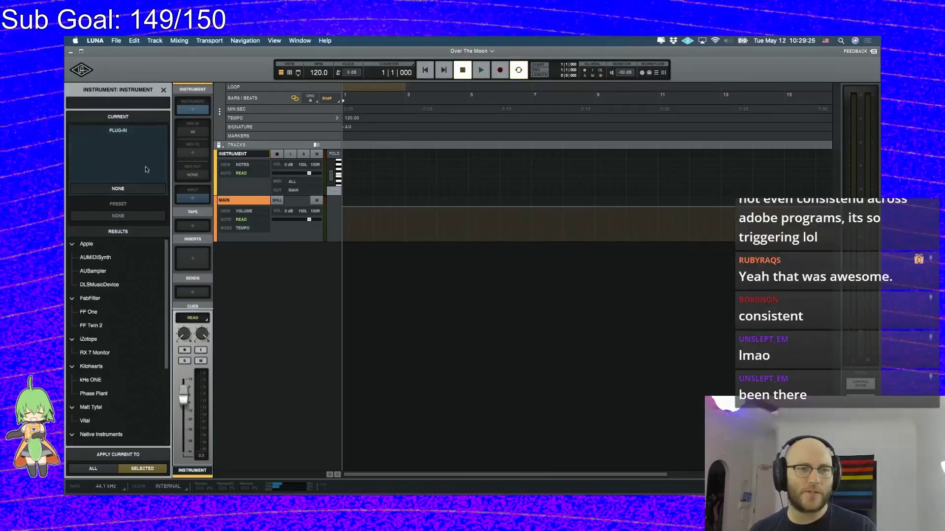
pyautogui.scroll(4, 119, 304)
pyautogui.scroll(-5, 120, 303)
pyautogui.scroll(6, 120, 303)
pyautogui.click(98, 468)
pyautogui.click(141, 469)
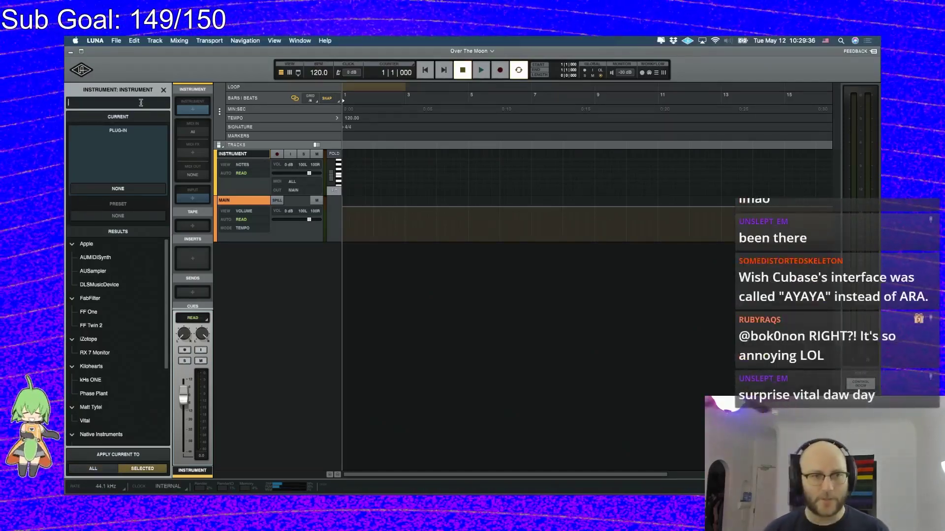
pyautogui.write('ravel')
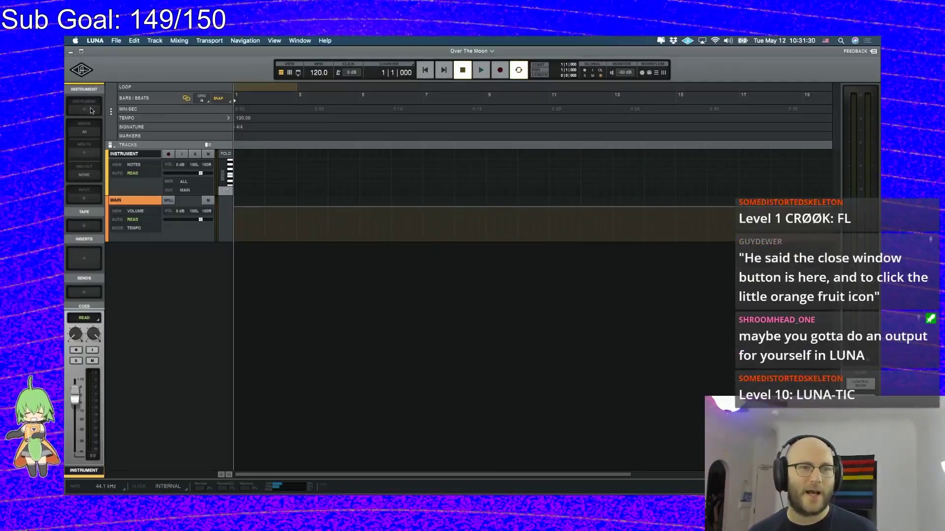
# Look through the Instrument track's plug-in list again and check for LUNA updates
pyautogui.click(90, 110)
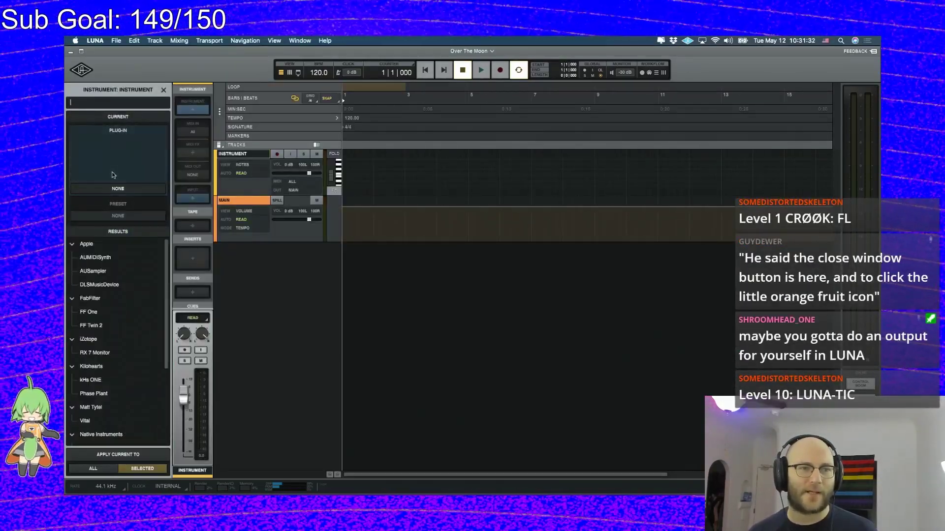
pyautogui.scroll(-5, 118, 320)
pyautogui.click(97, 40)
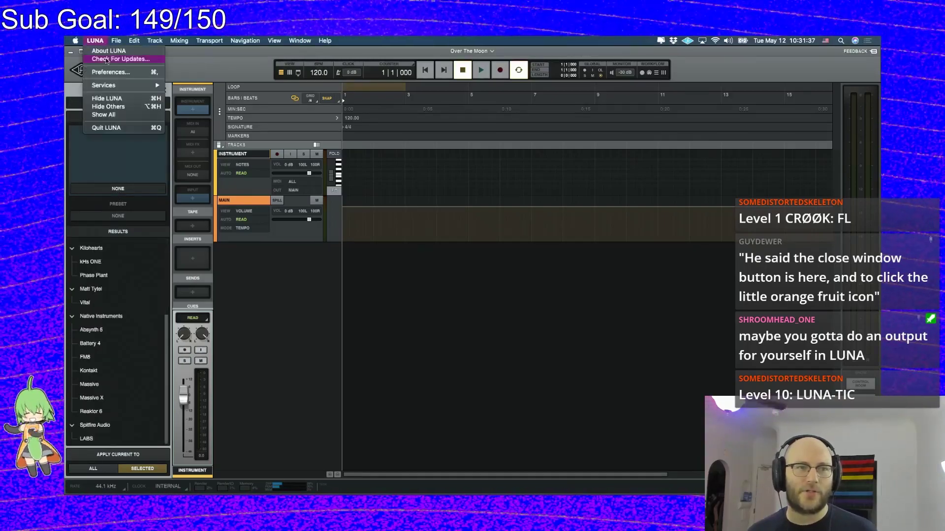
pyautogui.click(106, 59)
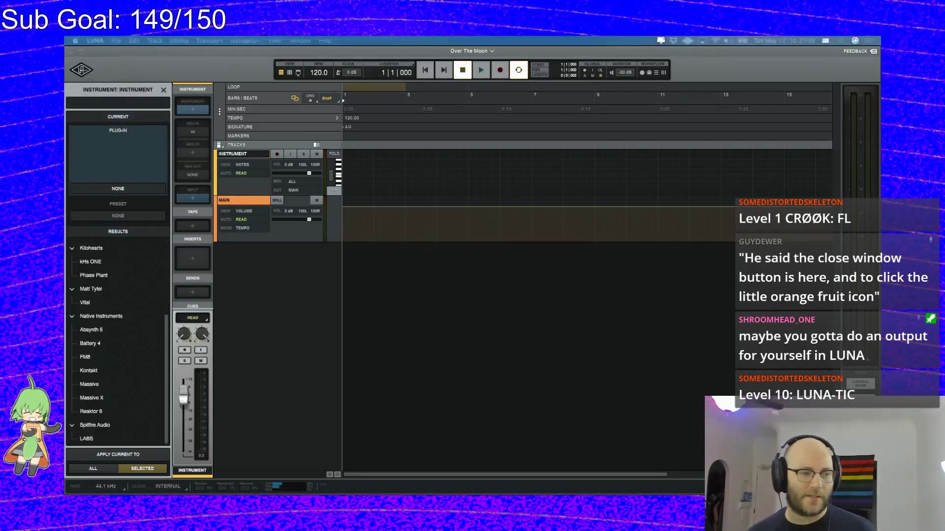
pyautogui.click(164, 90)
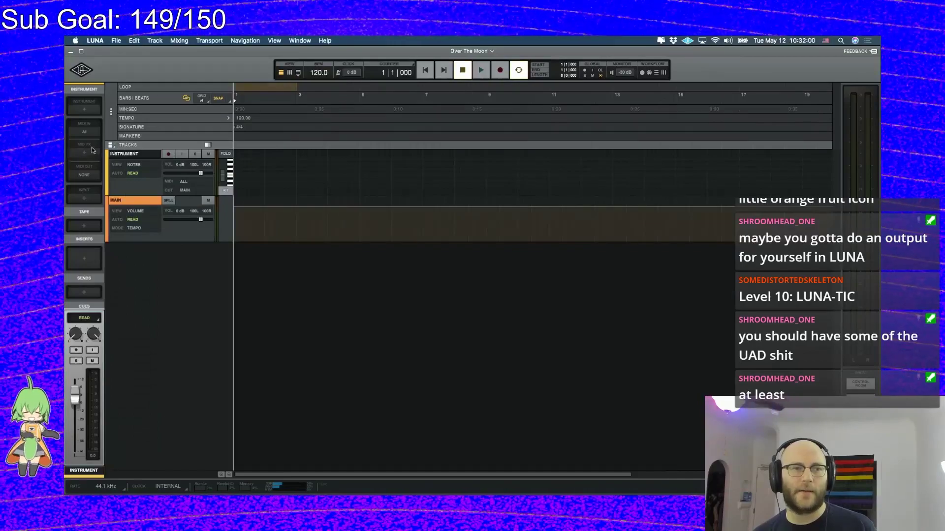
# Load Dangerous BAX EQ Master in the Instrument track's first insert and decline the offer to visit the Universal Audio website
pyautogui.click(84, 258)
pyautogui.scroll(-15, 98, 251)
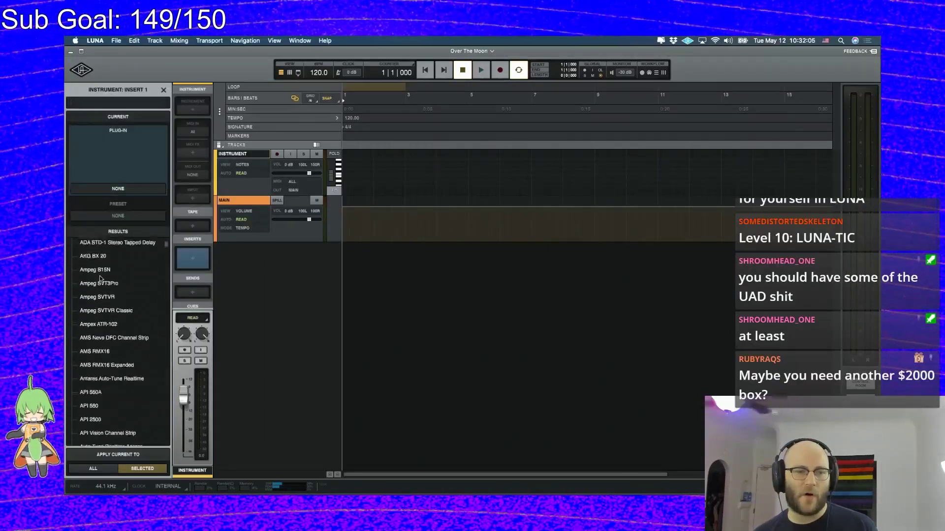
pyautogui.scroll(-4, 100, 278)
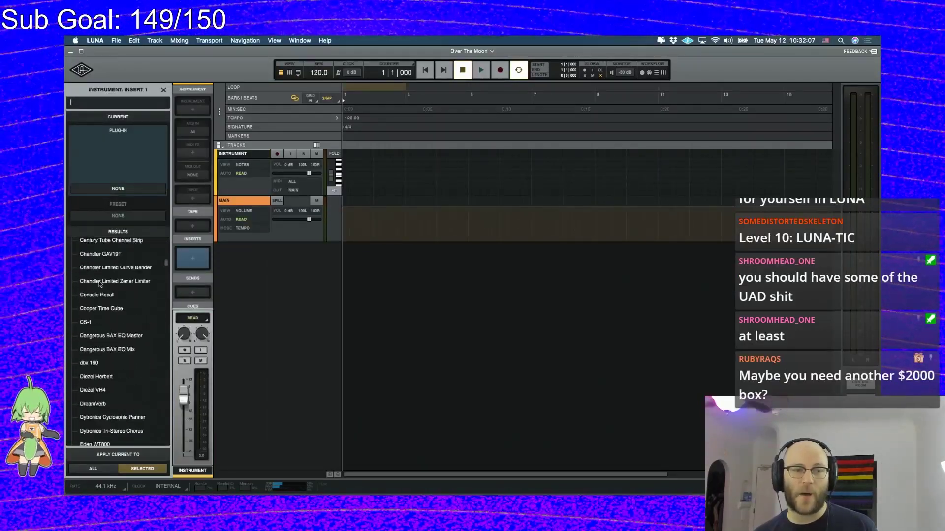
pyautogui.click(109, 323)
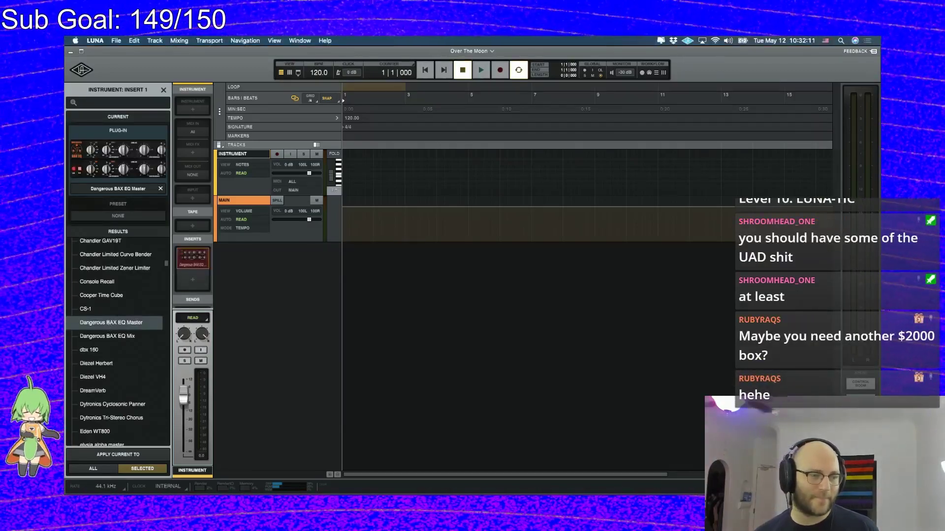
pyautogui.moveTo(477, 248); pyautogui.dragTo(592, 166)
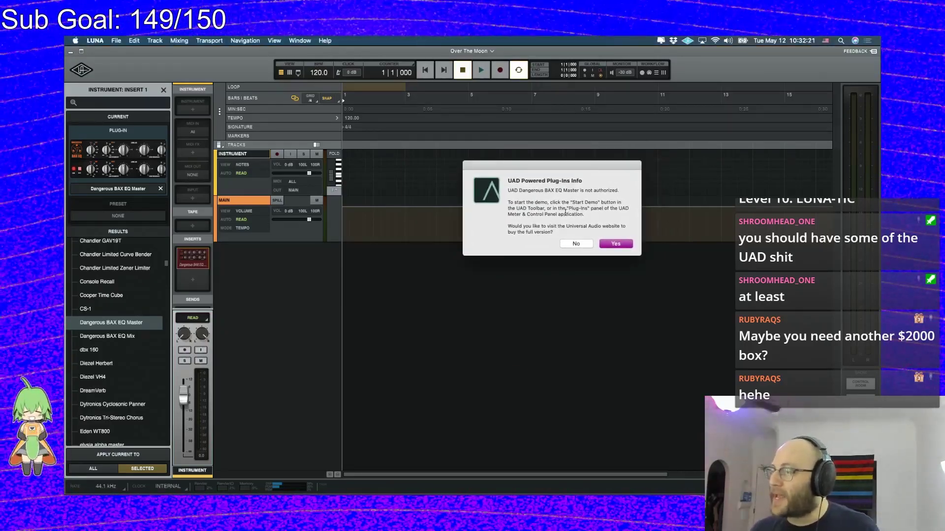
pyautogui.click(576, 244)
# Look up "ravel" in the LUNA User Documentation in Vivaldi and step through the matches
pyautogui.scroll(-5, 113, 291)
pyautogui.scroll(15, 113, 291)
pyautogui.scroll(-15, 123, 305)
pyautogui.scroll(10, 124, 305)
pyautogui.scroll(15, 123, 304)
pyautogui.scroll(5, 123, 304)
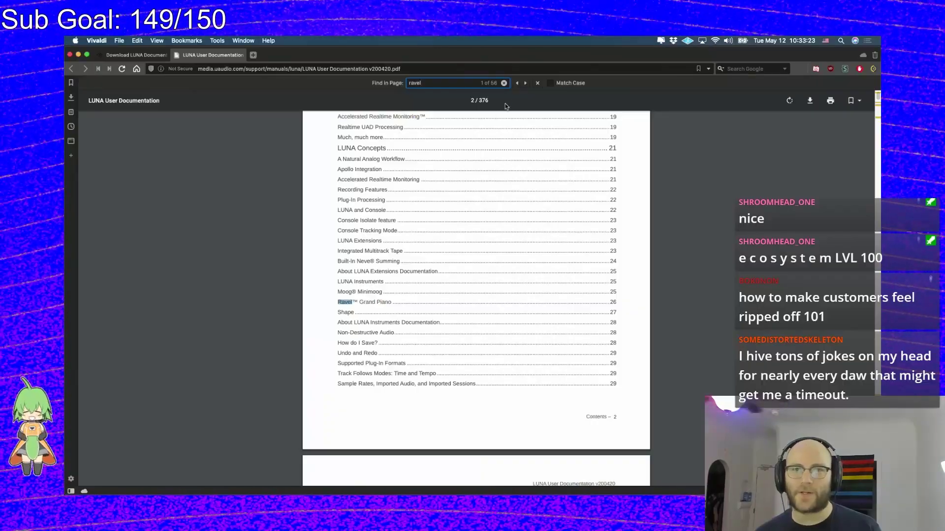
pyautogui.click(525, 83)
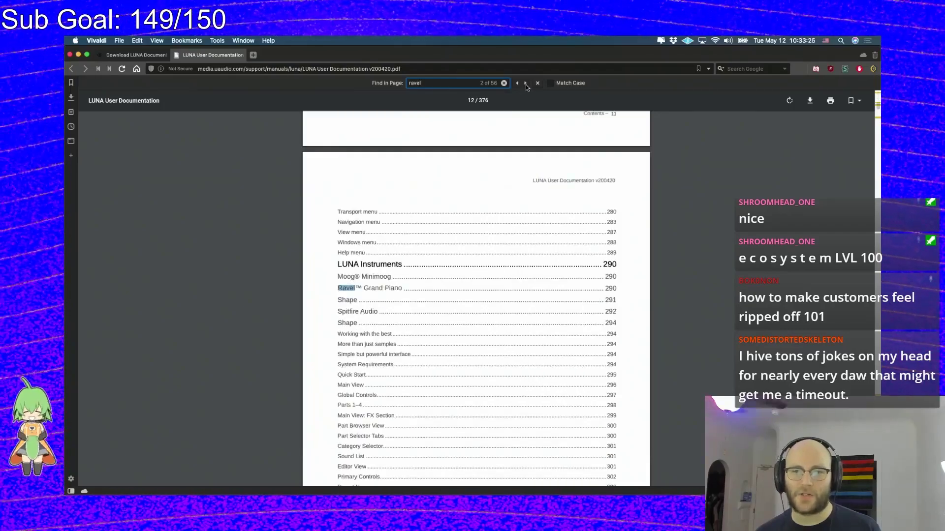
pyautogui.click(525, 84)
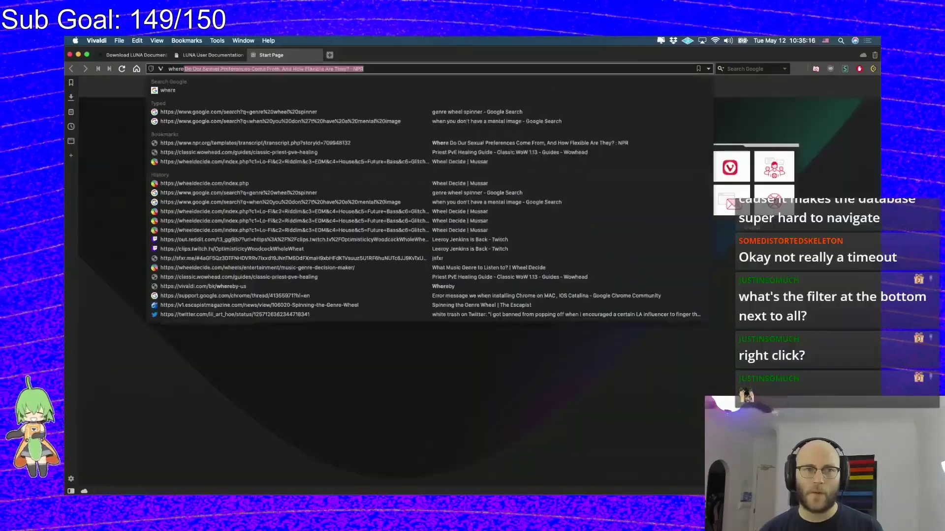
# Search the web for "where are LUNA instruments" and open Universal Audio's LUNA Instruments and Extensions page
pyautogui.write('where is LUNA ')
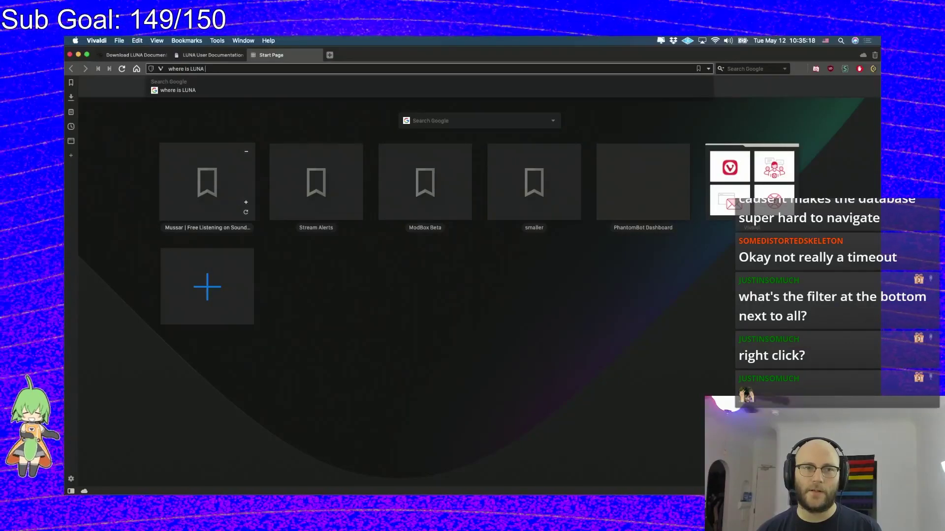
pyautogui.write('insturments')
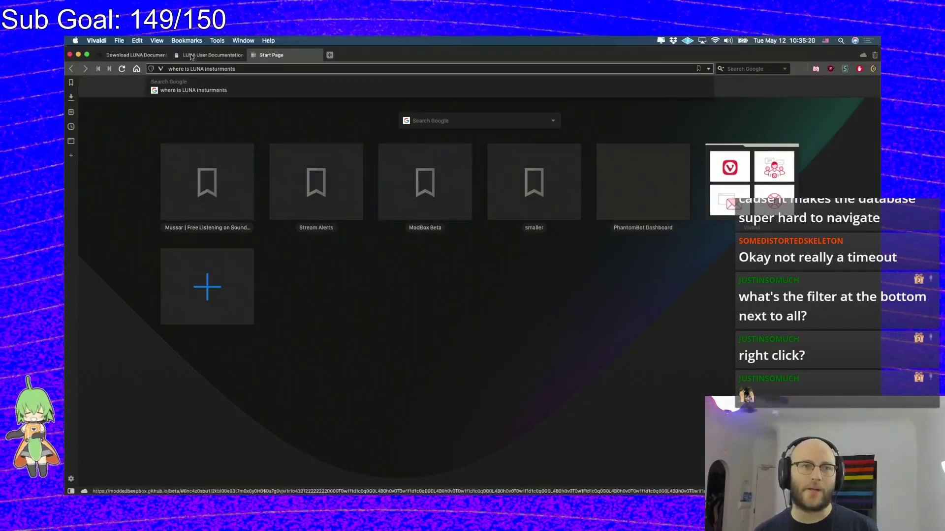
pyautogui.press('Return')
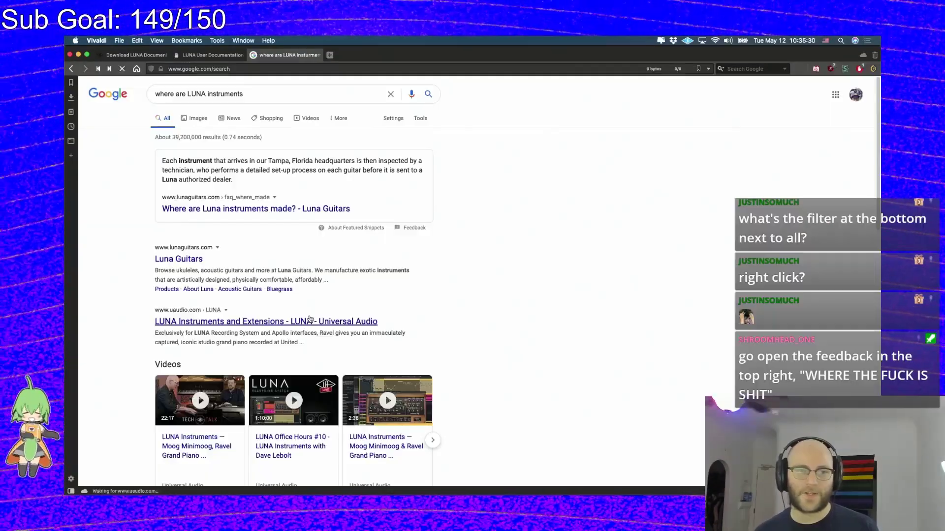
pyautogui.click(310, 318)
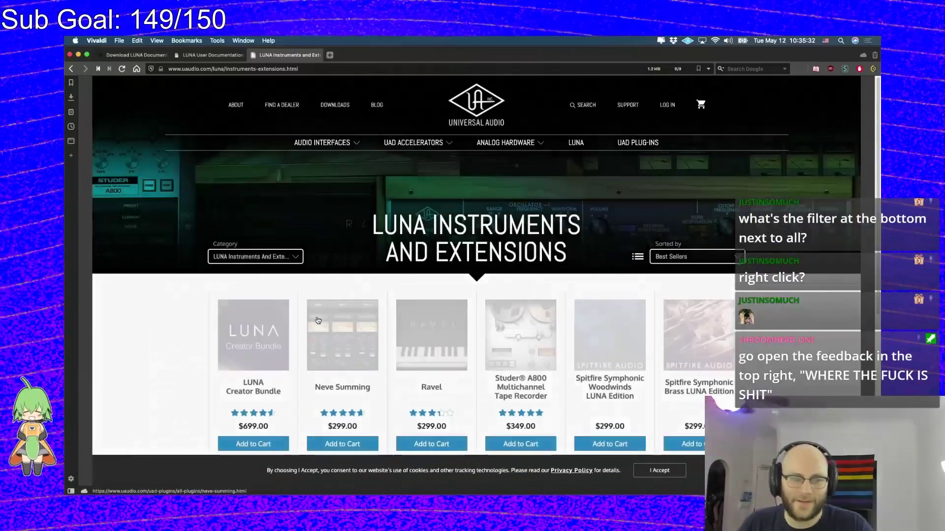
# Look through the LUNA instruments store listing and examine the Ravel product page, including its customer reviews
pyautogui.scroll(-3, 332, 306)
pyautogui.scroll(-3, 331, 306)
pyautogui.scroll(-3, 331, 306)
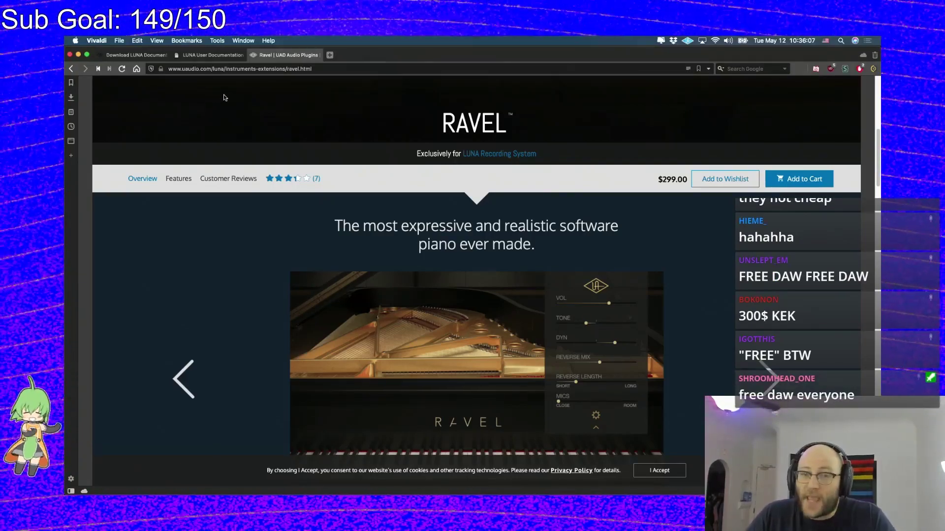
pyautogui.scroll(-5, 225, 98)
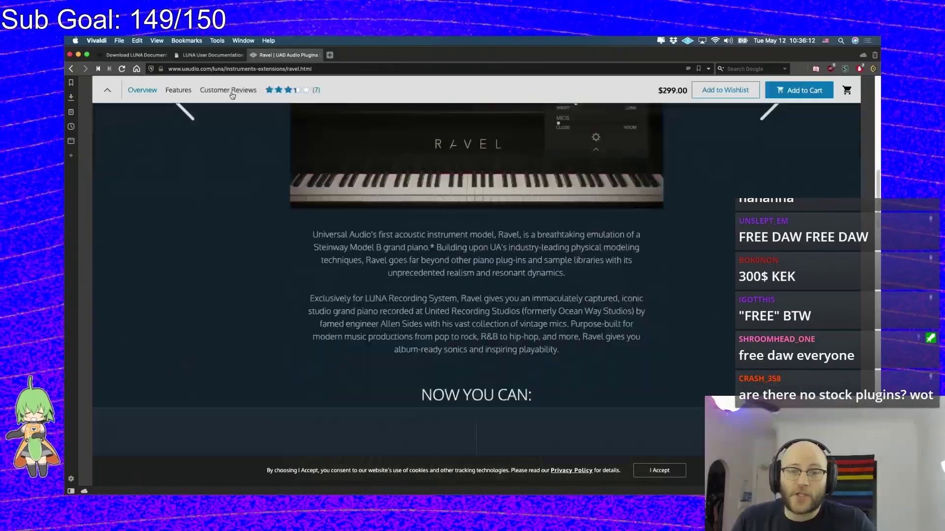
pyautogui.scroll(-15, 232, 96)
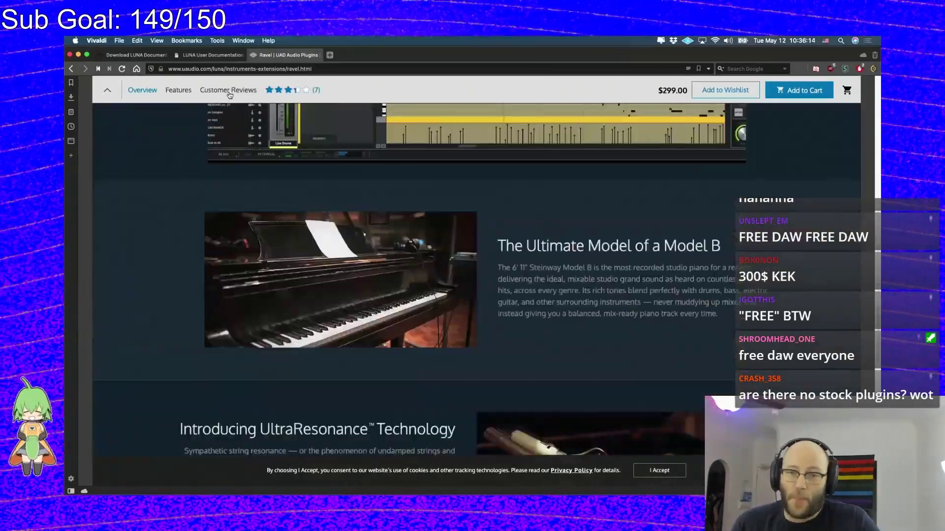
pyautogui.click(229, 91)
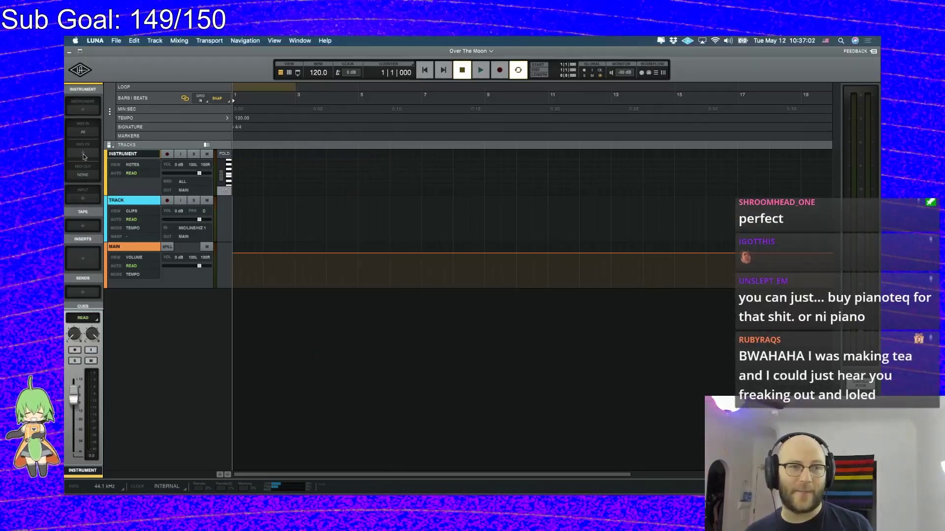
# Switch to LUNA and choose Spitfire Audio's LABS as the Instrument track's instrument plug-in
pyautogui.click(82, 109)
pyautogui.scroll(-1, 118, 328)
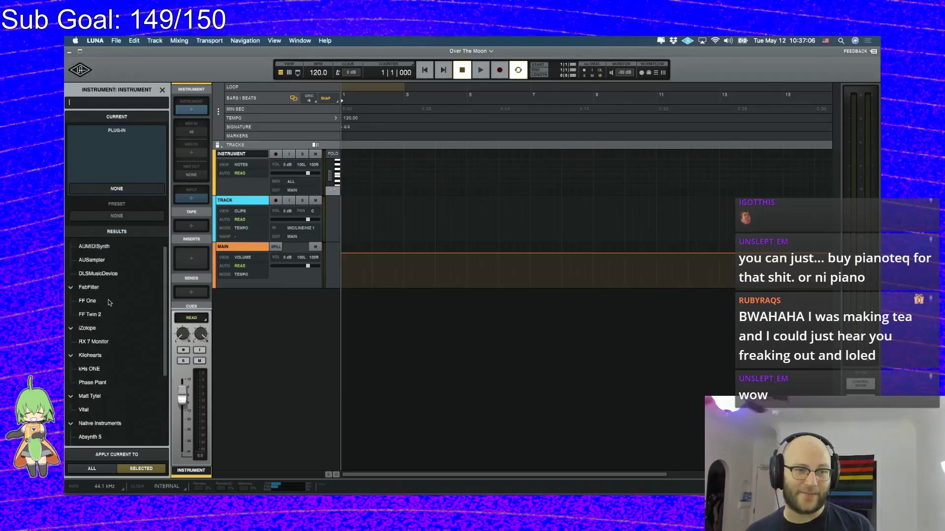
pyautogui.scroll(1, 104, 305)
pyautogui.scroll(-9, 100, 344)
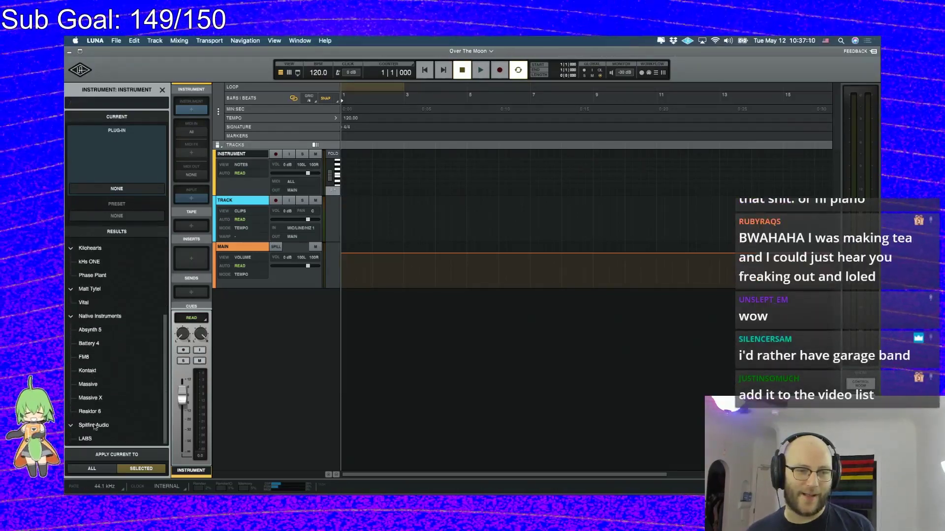
pyautogui.click(98, 439)
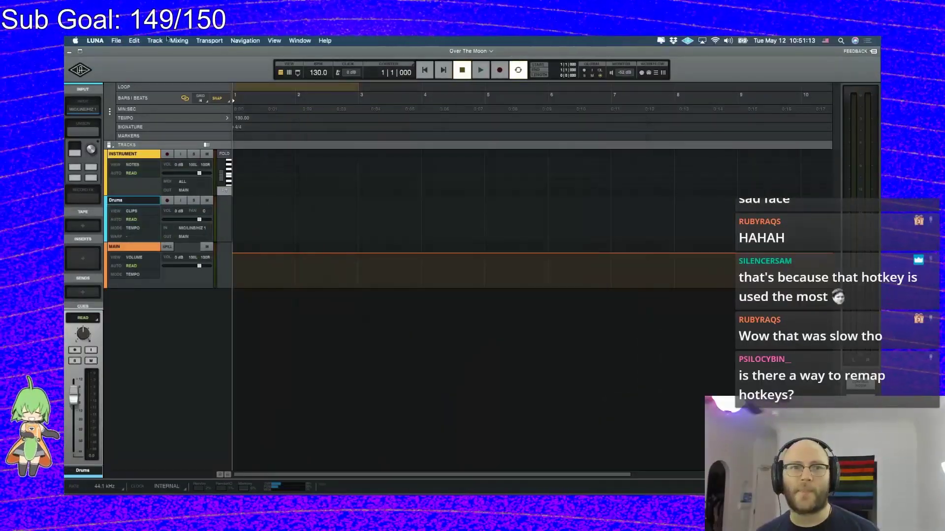
# Open the LUNA keyboard shortcuts list and read through its commands and assigned keys
pyautogui.click(299, 41)
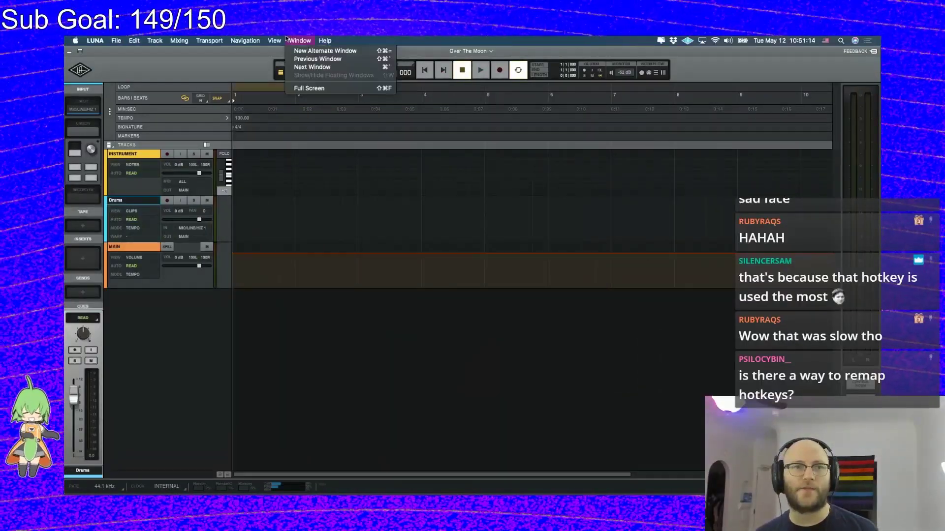
pyautogui.moveTo(326, 41)
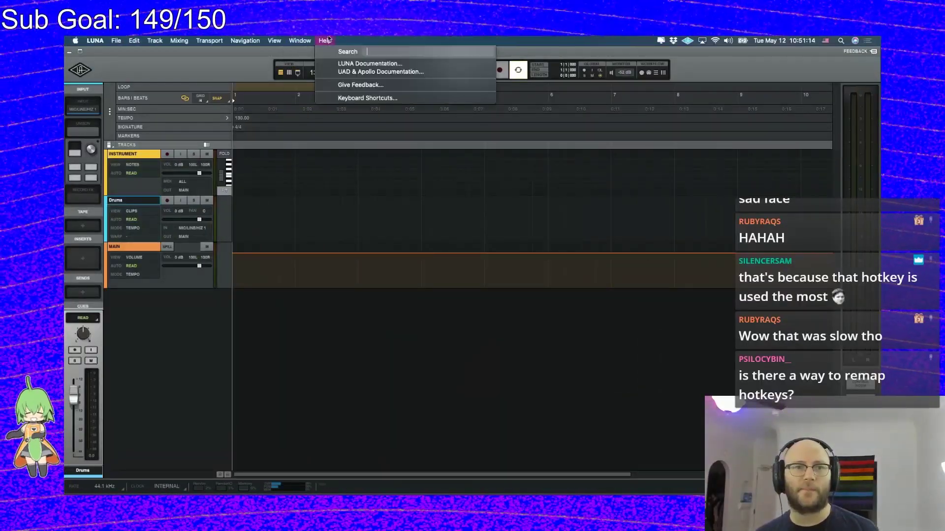
pyautogui.click(364, 98)
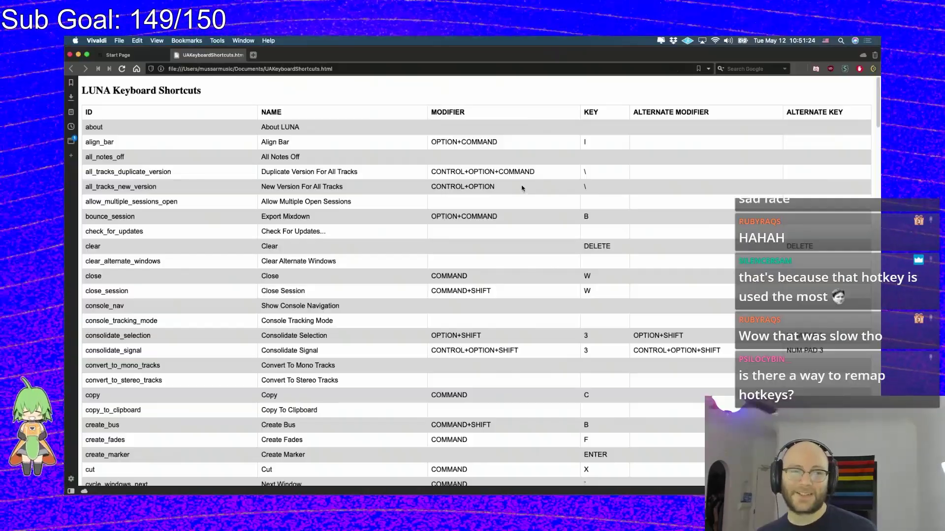
pyautogui.scroll(-5, 522, 187)
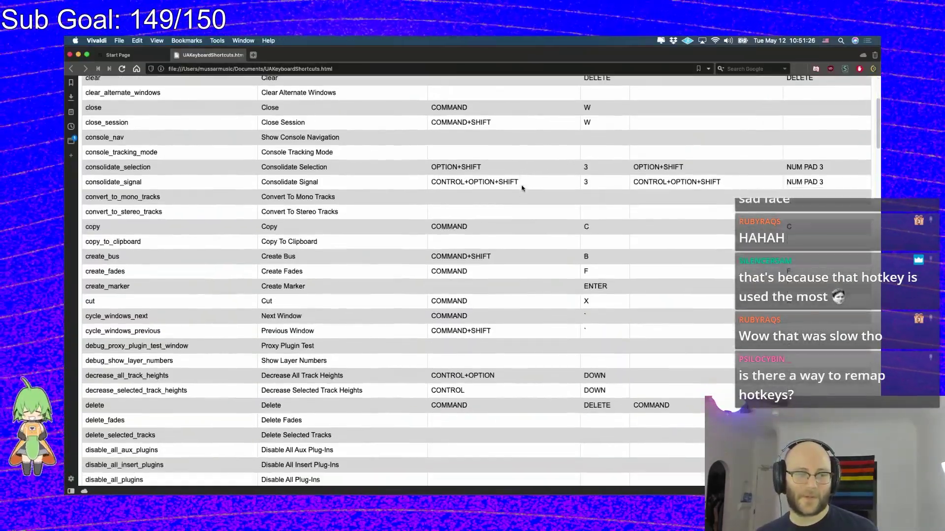
pyautogui.scroll(-2, 318, 375)
pyautogui.moveTo(252, 388); pyautogui.dragTo(575, 439)
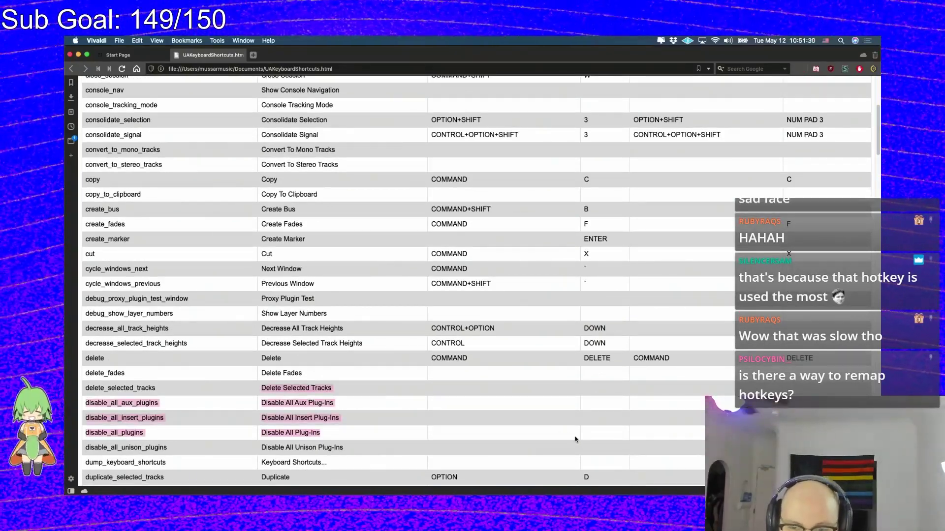
pyautogui.scroll(-10, 392, 342)
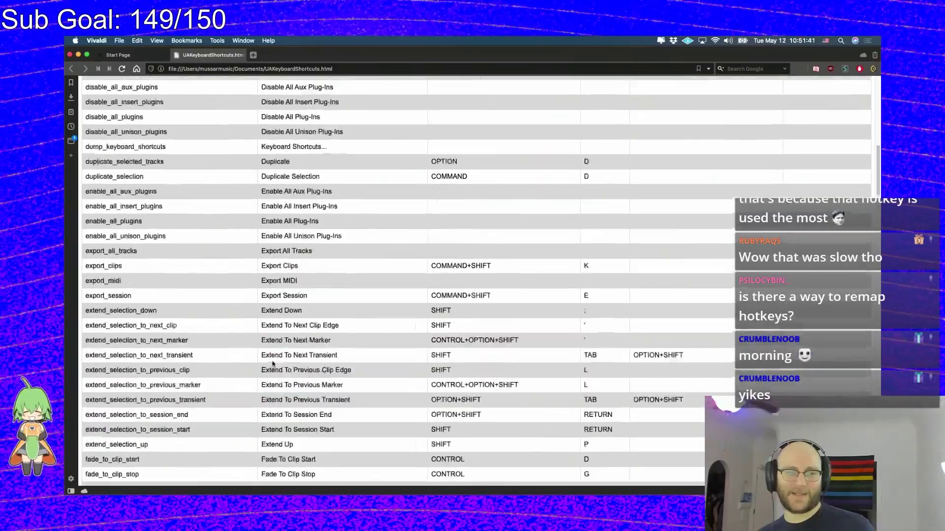
pyautogui.scroll(-10, 462, 332)
pyautogui.scroll(-10, 460, 338)
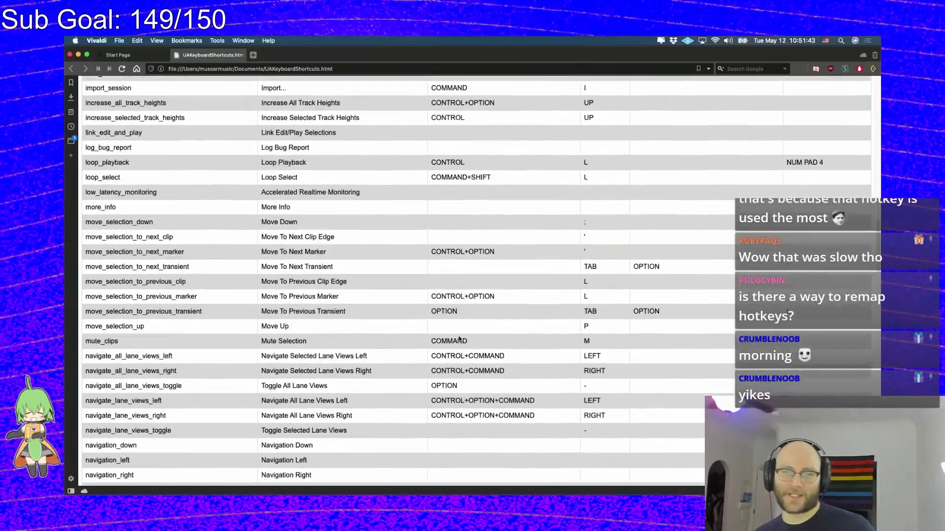
pyautogui.scroll(-15, 459, 337)
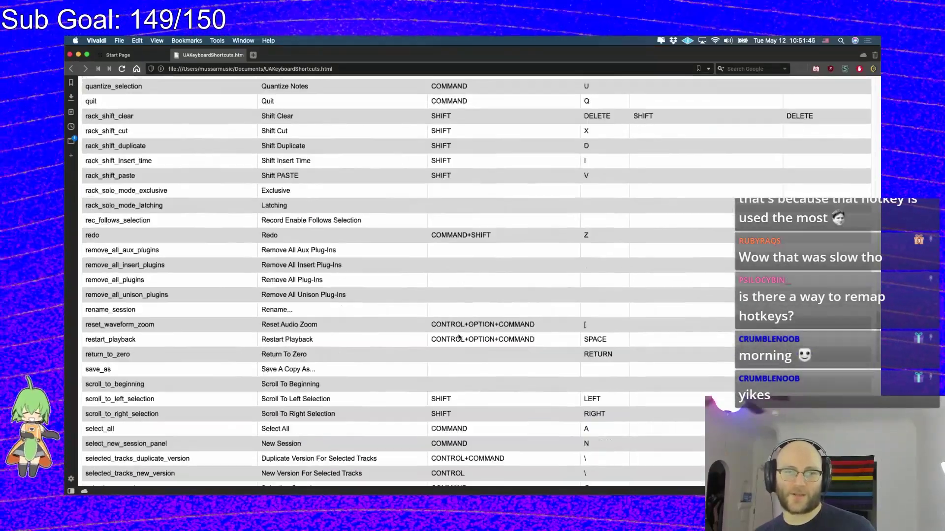
pyautogui.scroll(-4, 460, 336)
pyautogui.scroll(-10, 457, 337)
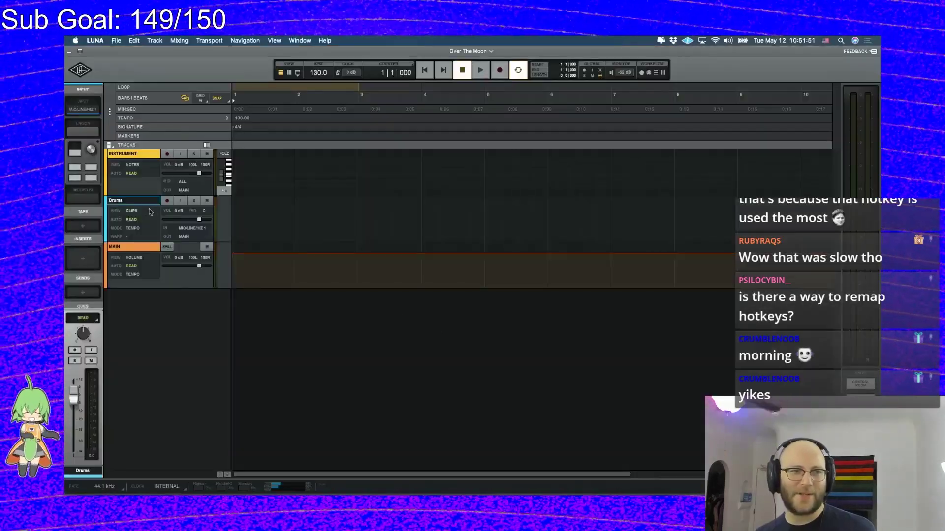
pyautogui.rightClick(157, 221)
pyautogui.click(143, 302)
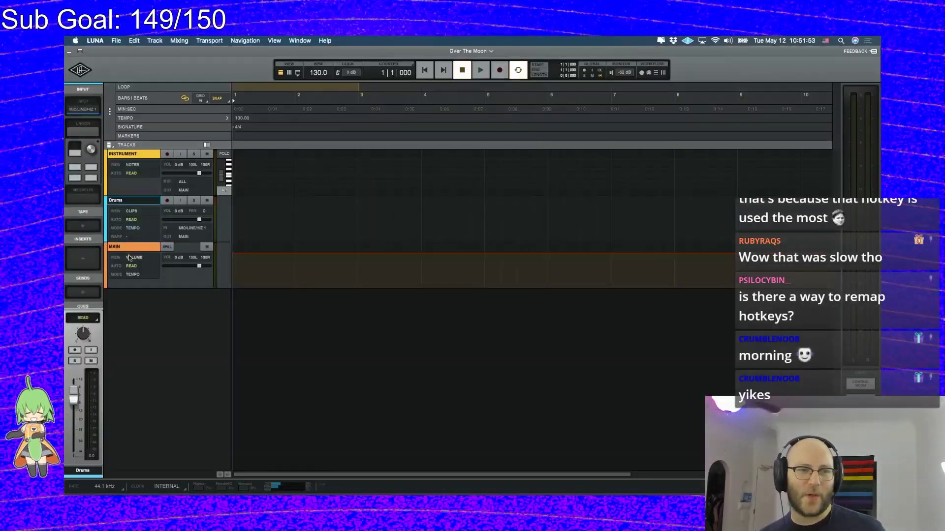
pyautogui.click(128, 237)
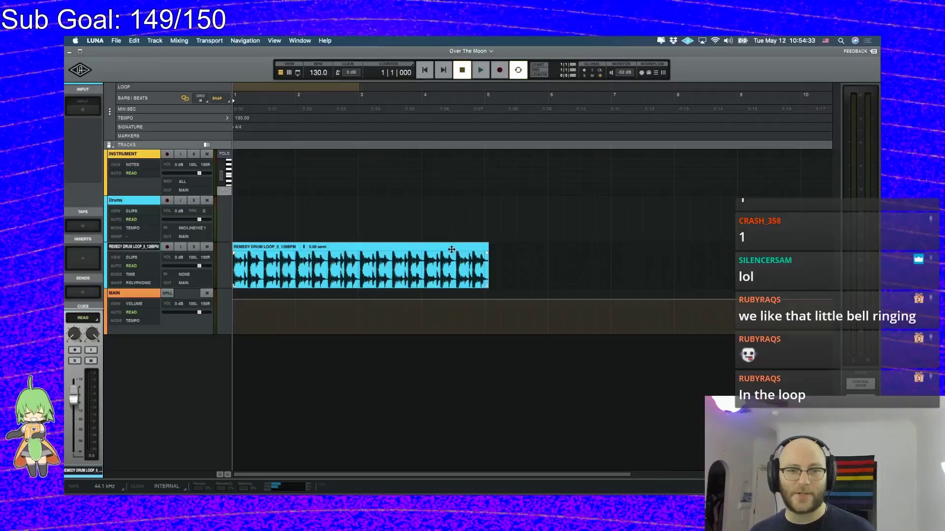
# Check the REMEDY DRUM LOOP clip's available options and try to stretch the clip from its end
pyautogui.click(416, 251)
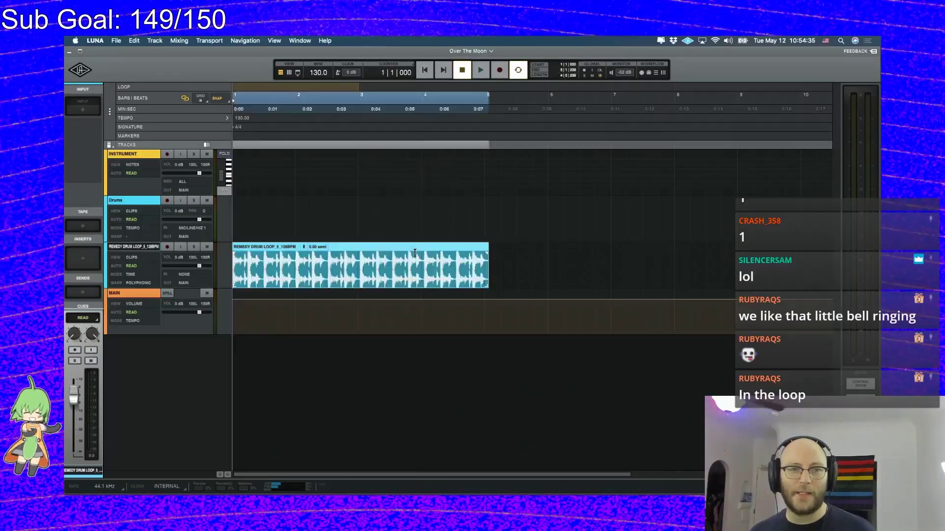
pyautogui.rightClick(407, 253)
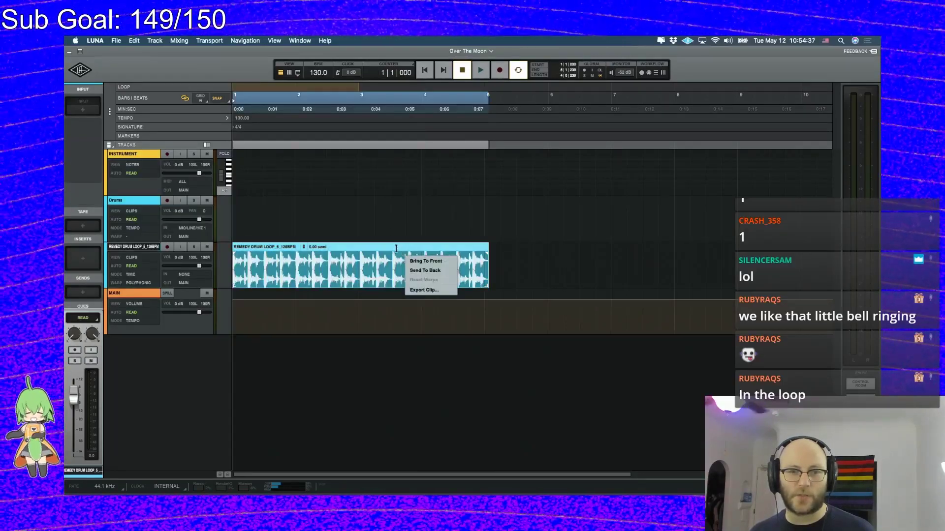
pyautogui.click(397, 249)
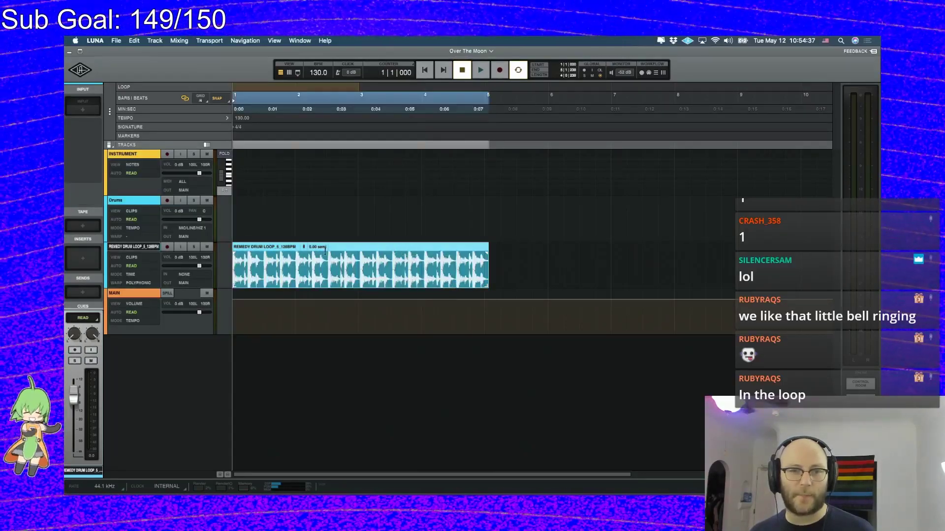
pyautogui.click(486, 254)
pyautogui.click(489, 266)
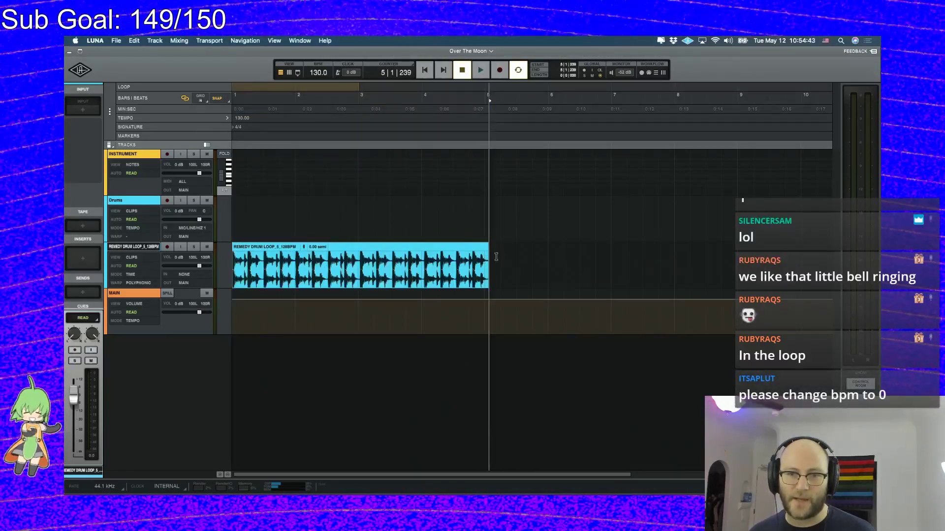
pyautogui.doubleClick(487, 284)
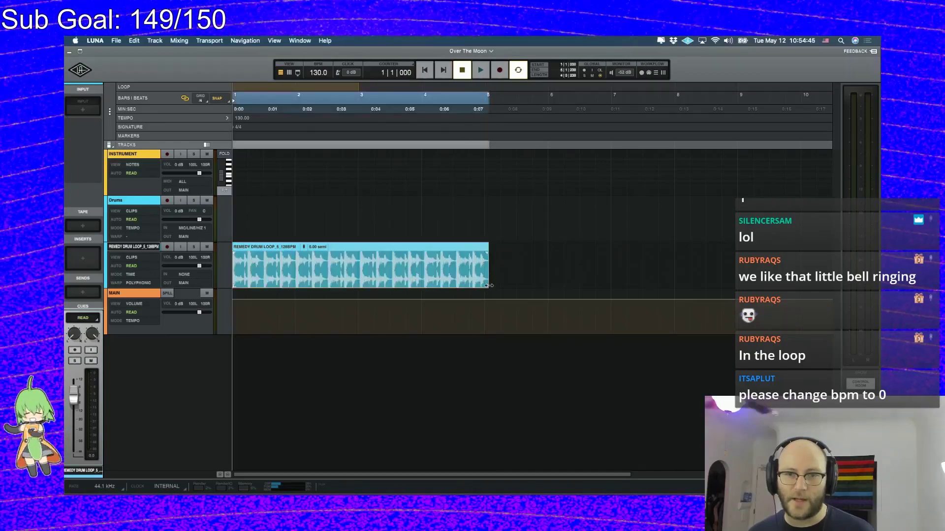
# Set the drum loop track's warp algorithm to Monophonic and look up the help section on warping and pitch shifting audio
pyautogui.click(146, 283)
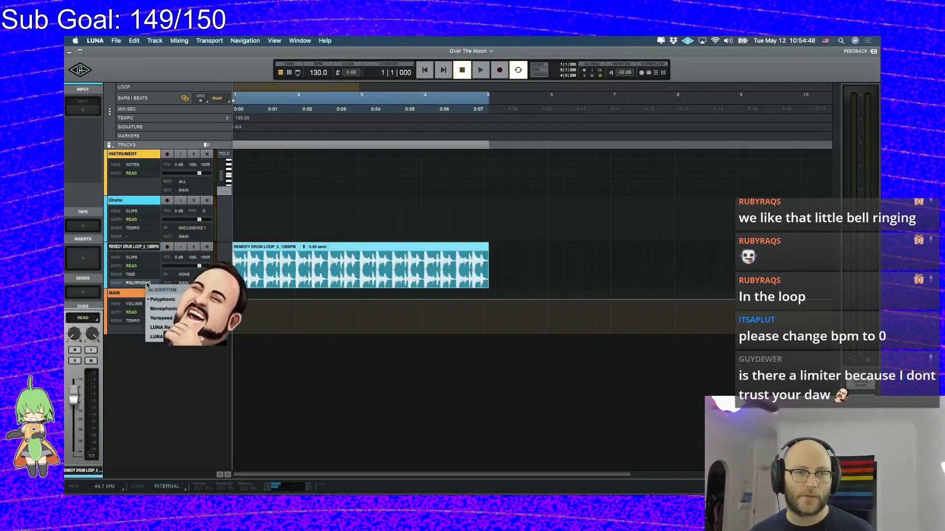
pyautogui.click(163, 308)
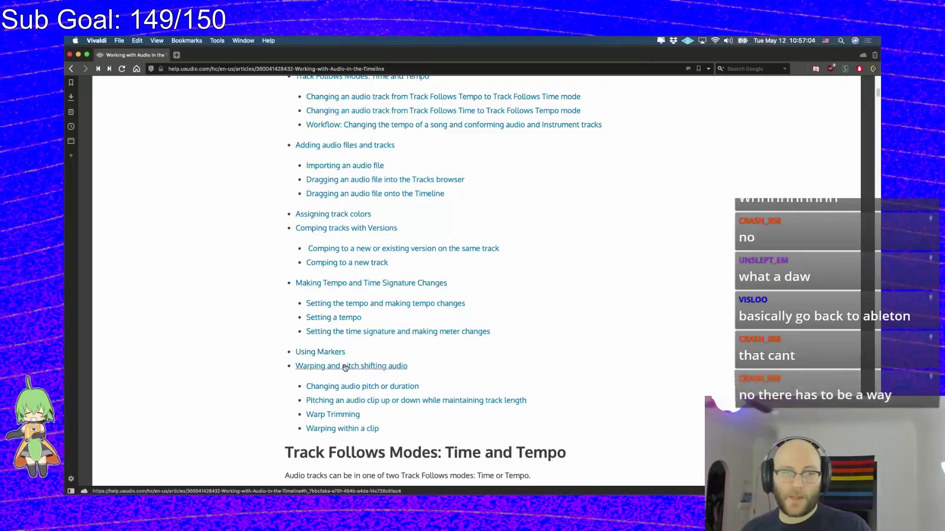
pyautogui.click(354, 365)
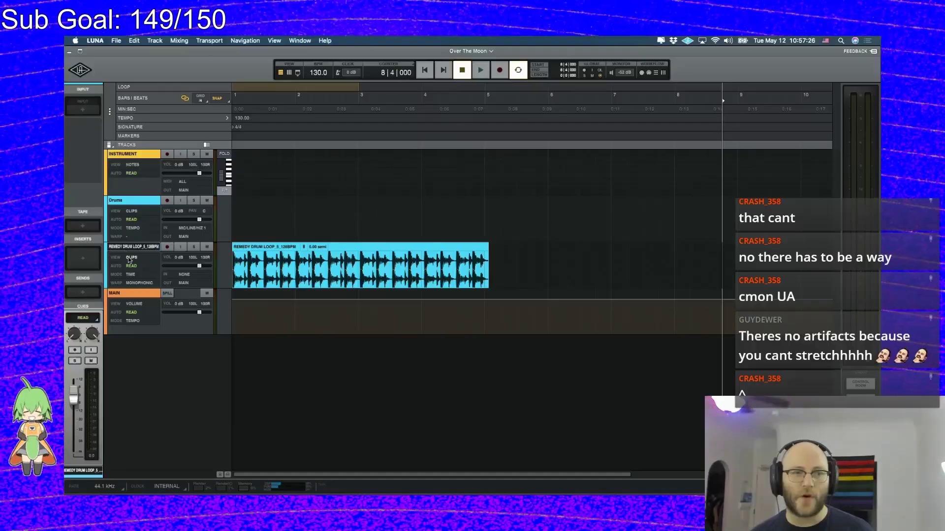
# Switch the drum loop track to the Warps view and trim the clip's end to the start of bar 5
pyautogui.click(130, 259)
pyautogui.click(74, 171)
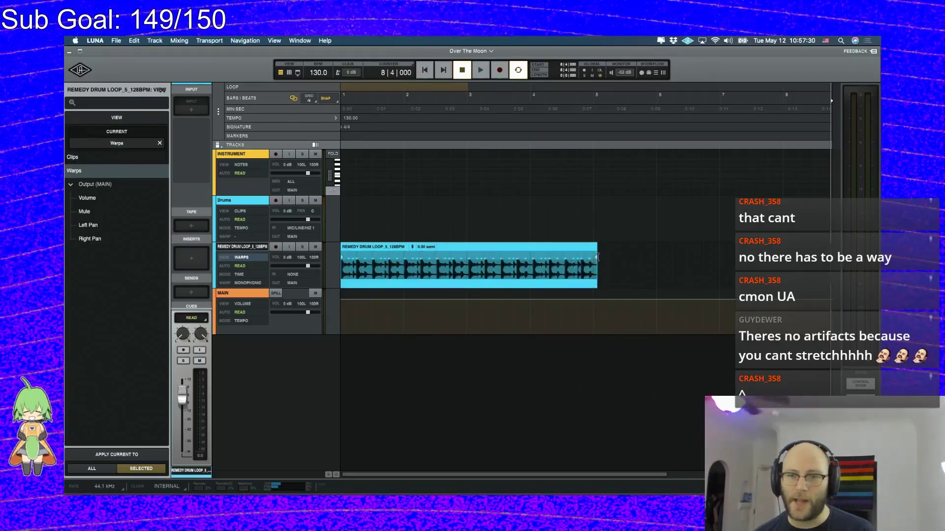
pyautogui.click(593, 258)
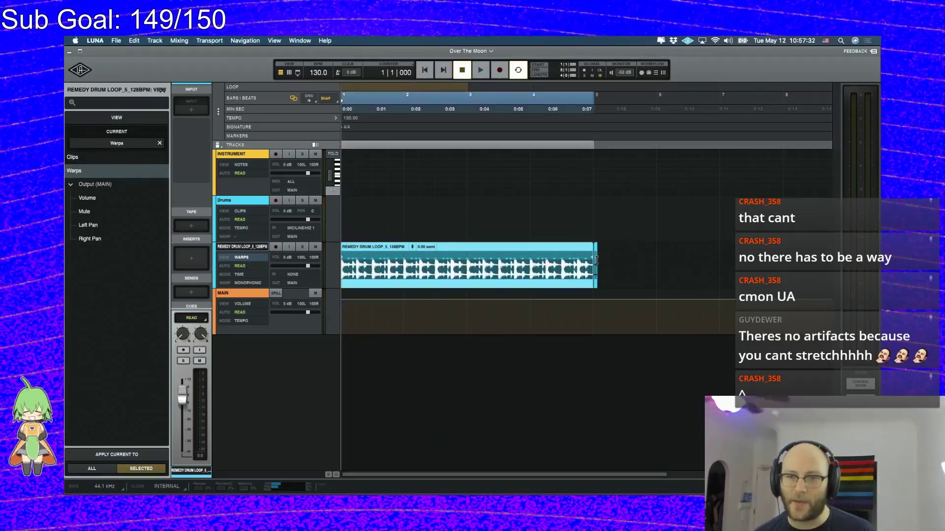
pyautogui.click(595, 265)
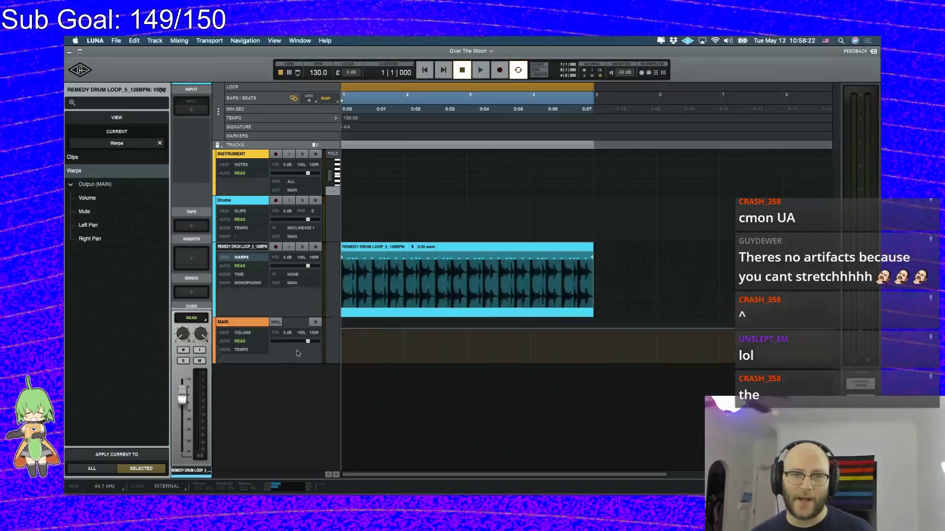
# Enlarge the drum loop track and edit a warp marker along the top of the clip's waveform
pyautogui.moveTo(297, 295); pyautogui.dragTo(298, 434)
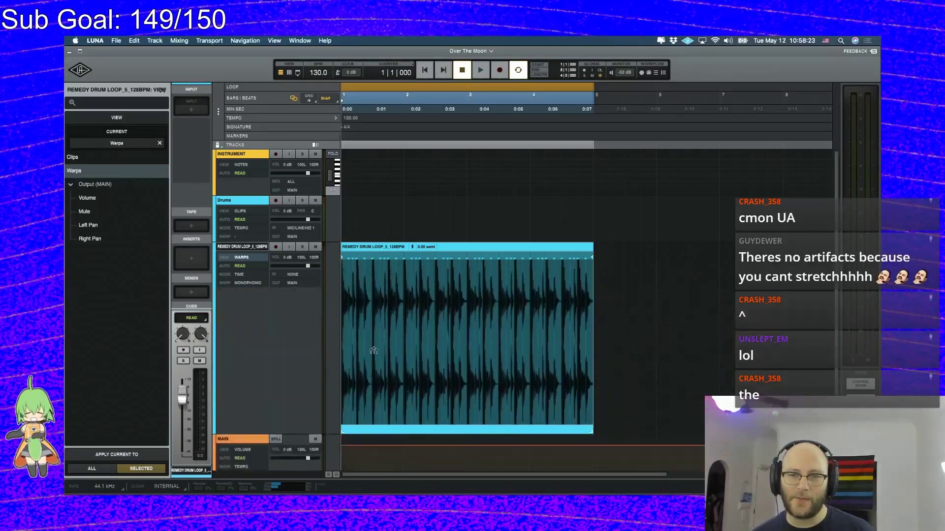
pyautogui.scroll(10, 406, 351)
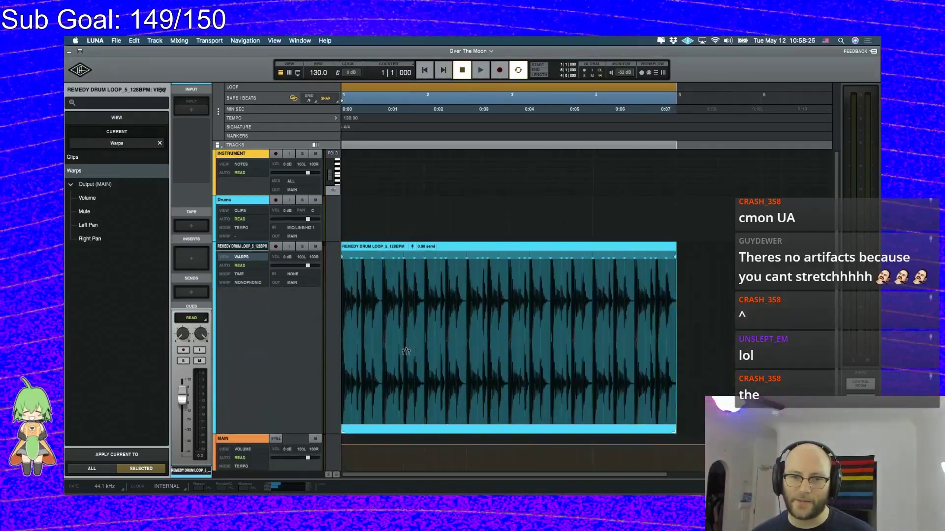
pyautogui.scroll(3, 406, 352)
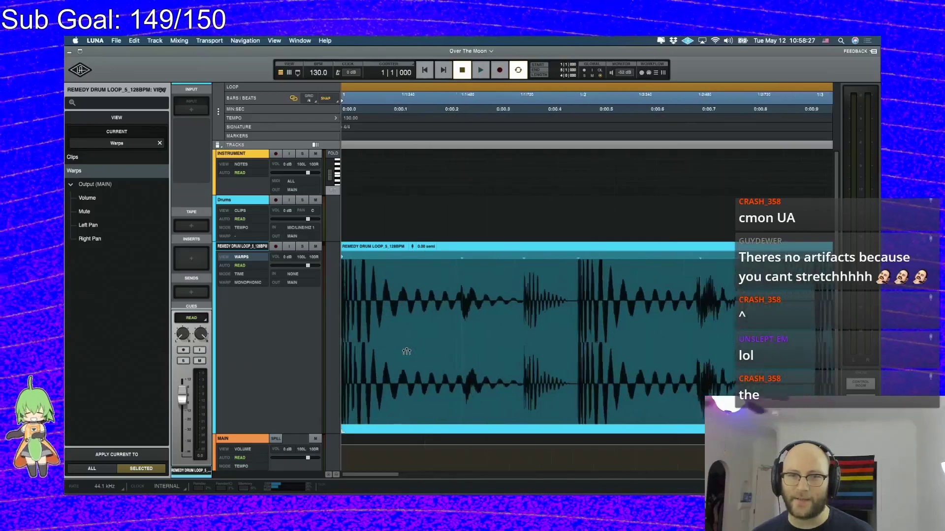
pyautogui.click(621, 345)
pyautogui.moveTo(374, 476); pyautogui.dragTo(415, 476)
pyautogui.click(418, 255)
pyautogui.moveTo(418, 256); pyautogui.dragTo(418, 280)
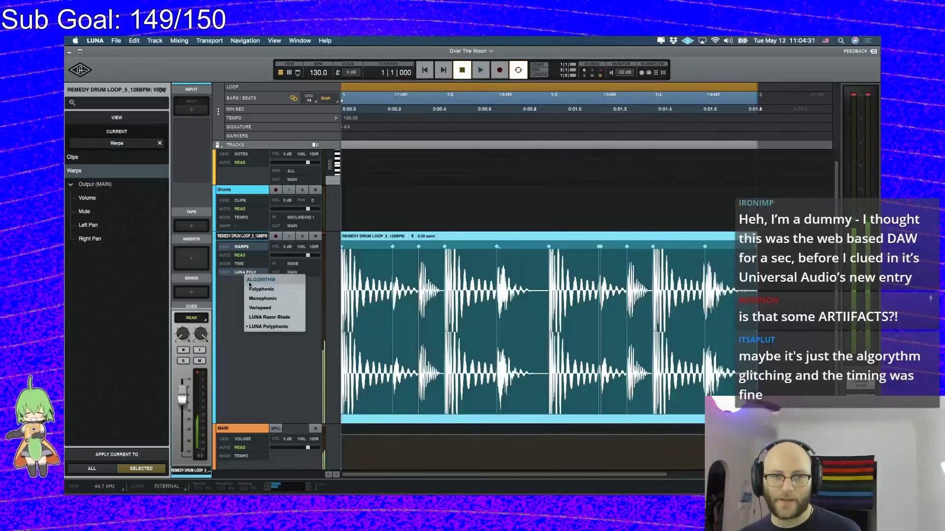
# Set the drum loop track's warp algorithm to Polyphonic and the session tempo to 108 BPM
pyautogui.click(253, 289)
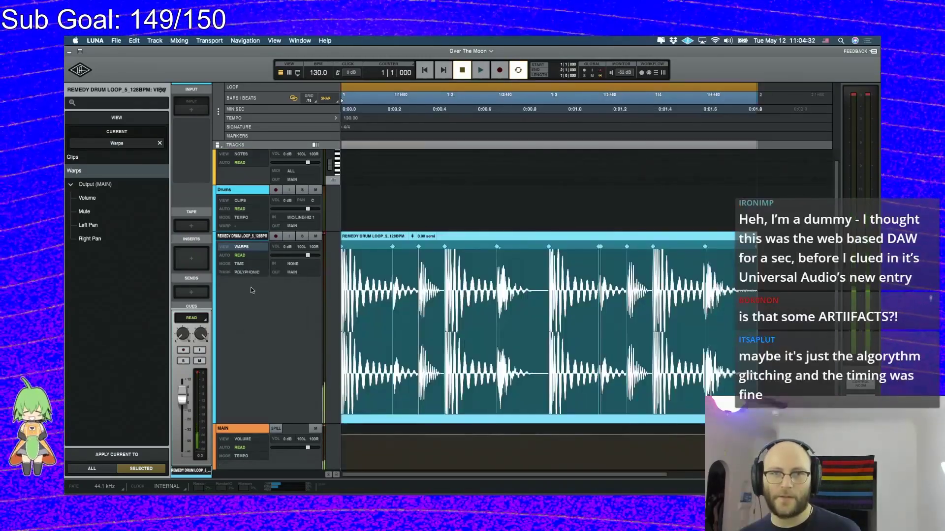
pyautogui.click(318, 72)
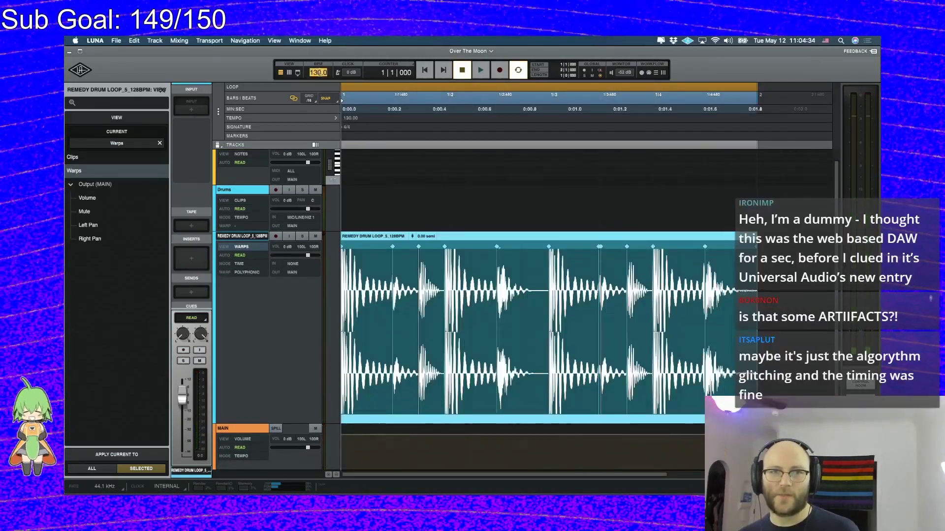
pyautogui.write('108')
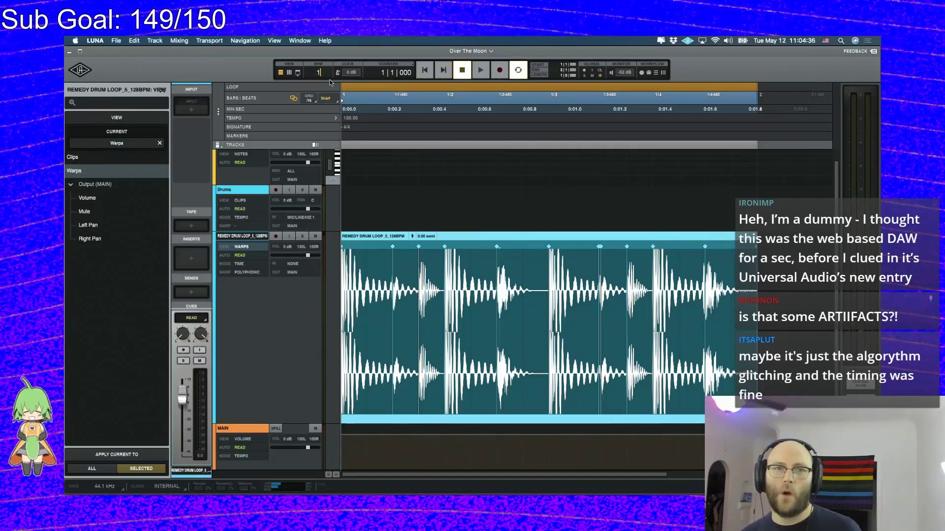
pyautogui.press('Return')
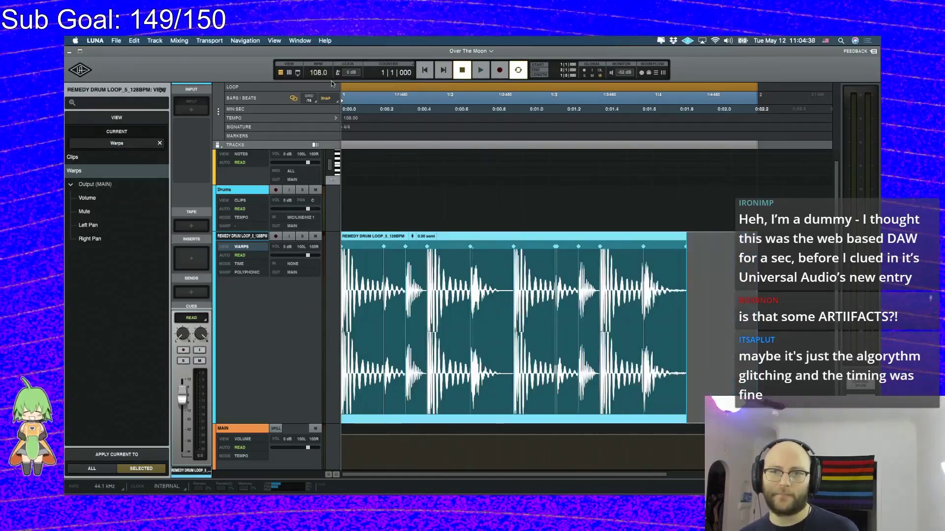
# Audition the drum loop, then stretch the clip's end out to the start of bar 2
pyautogui.press('space')
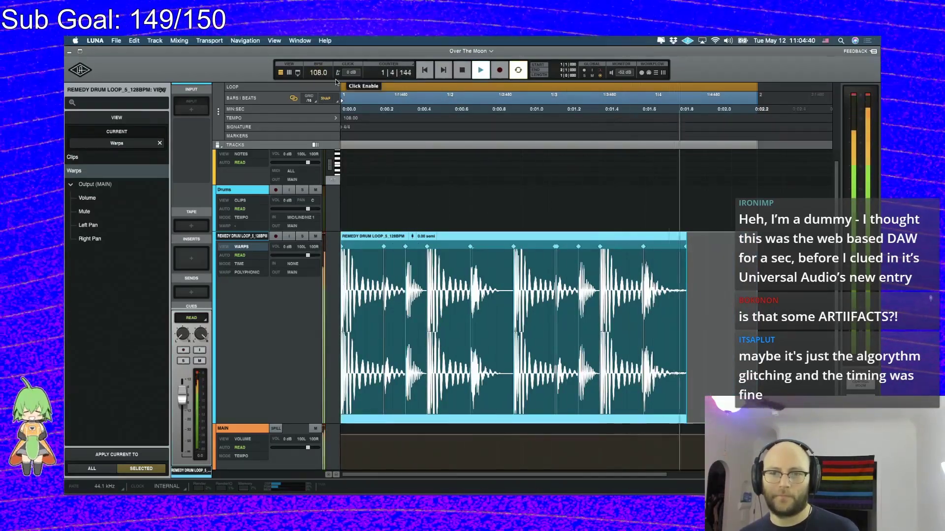
pyautogui.press('space')
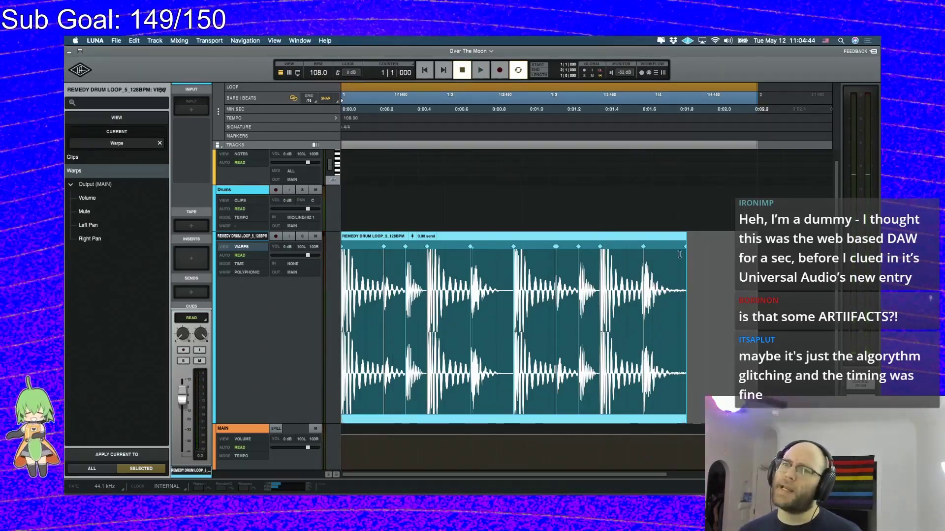
pyautogui.moveTo(684, 246); pyautogui.dragTo(734, 250)
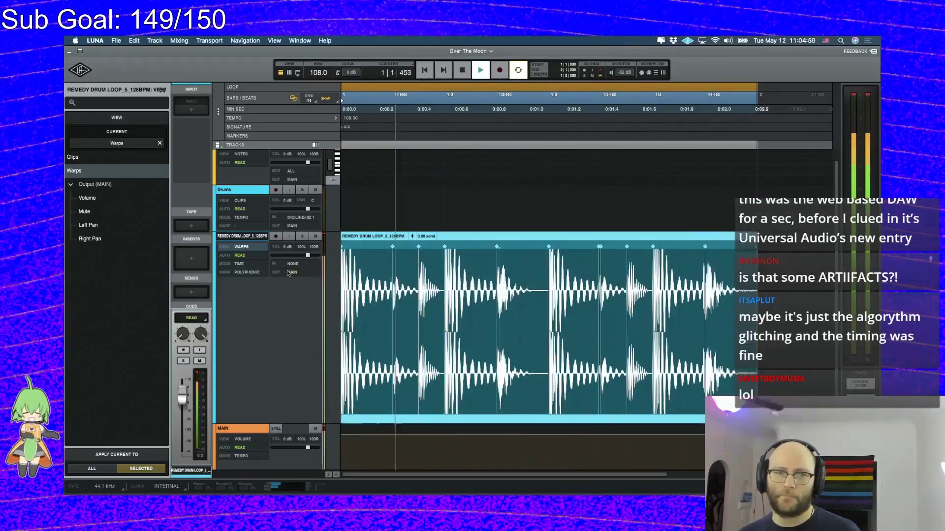
# Audition the stretched drum loop with the Monophonic and Varispeed warp algorithms
pyautogui.click(247, 272)
pyautogui.click(263, 298)
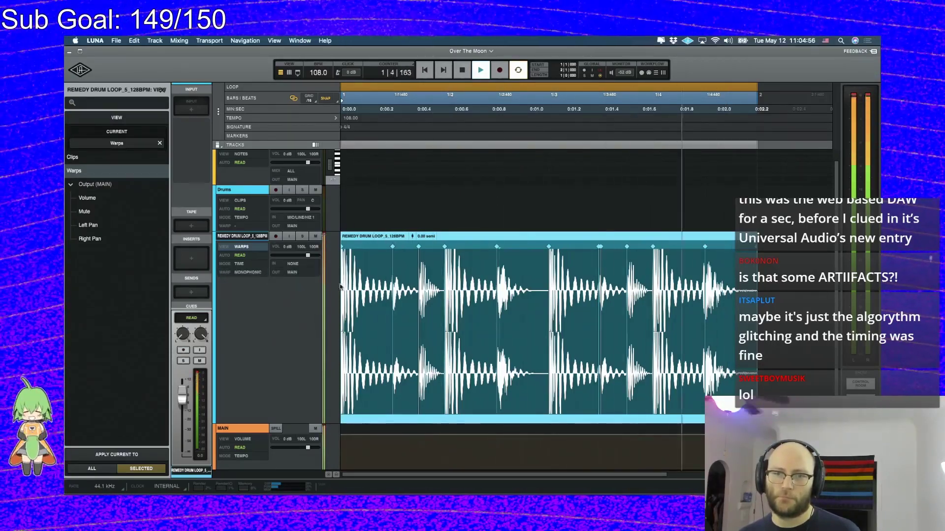
pyautogui.press('space')
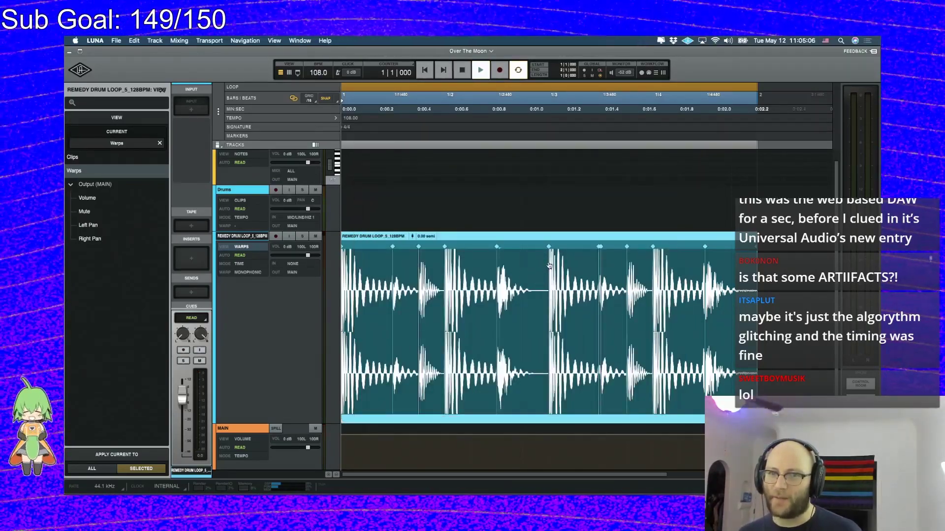
pyautogui.press('space')
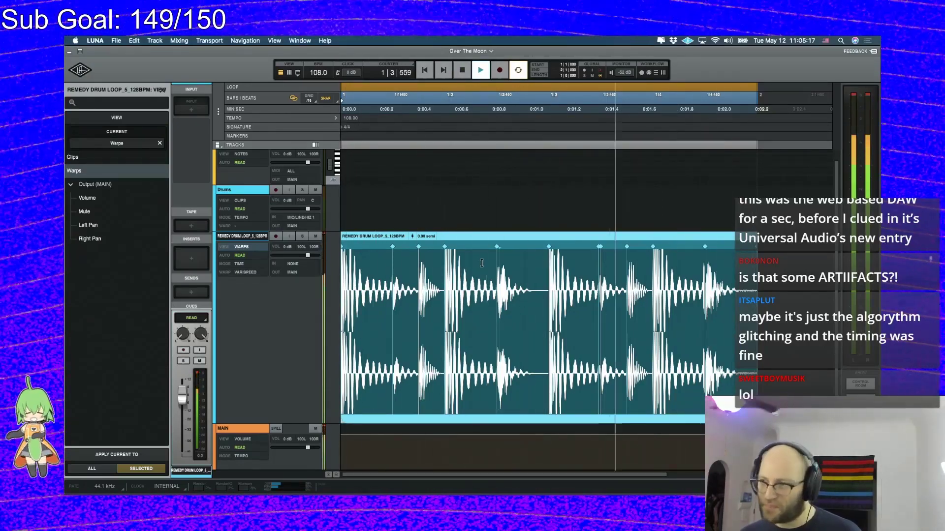
pyautogui.press('space')
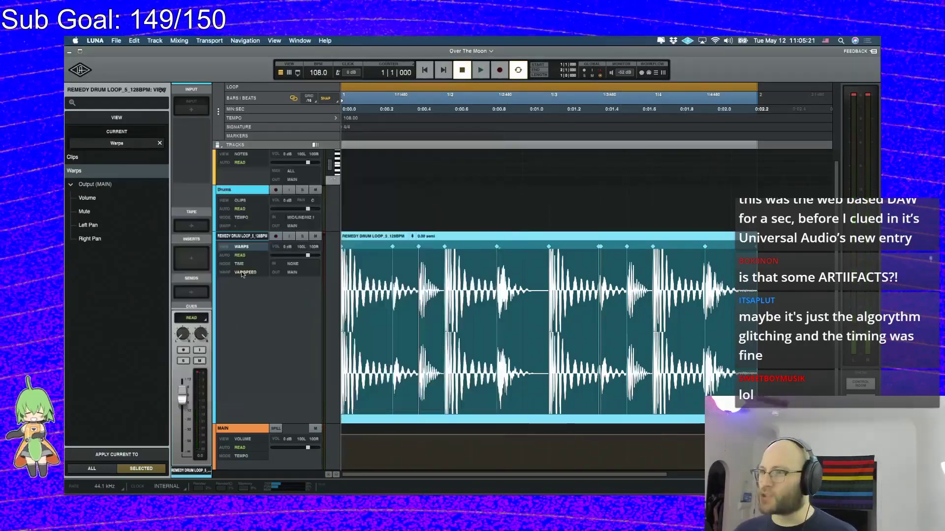
# Set the drum loop track's warp algorithm to LUNA Razor Blade and audition the loop
pyautogui.click(242, 273)
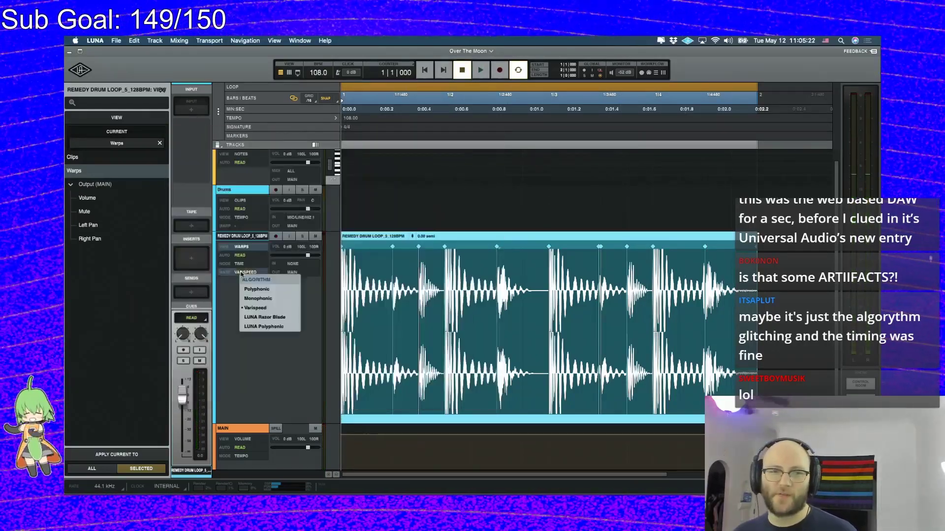
pyautogui.click(264, 317)
pyautogui.press('space')
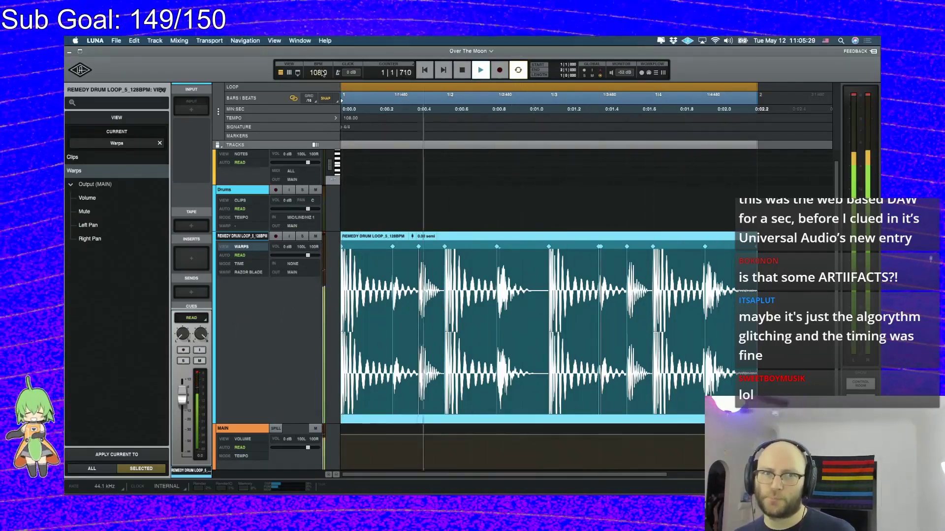
pyautogui.press('space')
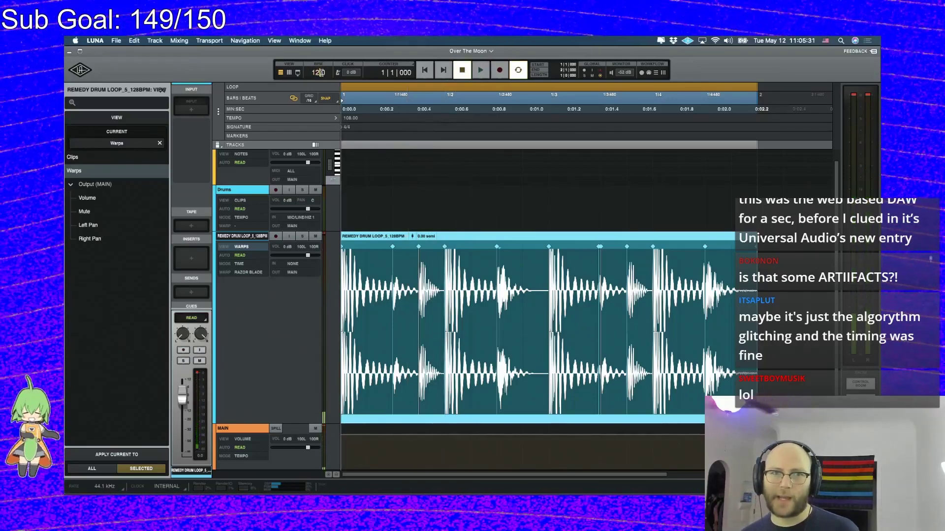
# Set the session tempo to 128 BPM, check the clip's options and play back the drum loop
pyautogui.press('Return')
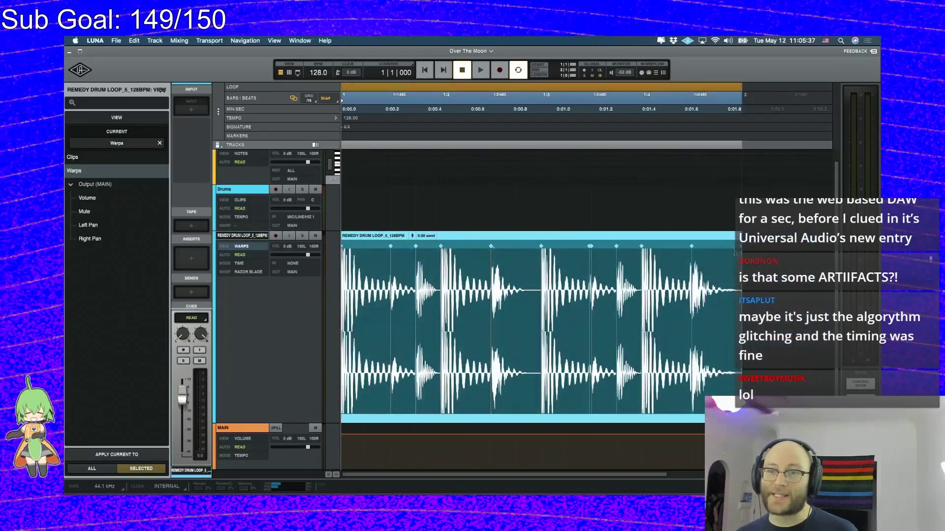
pyautogui.rightClick(519, 239)
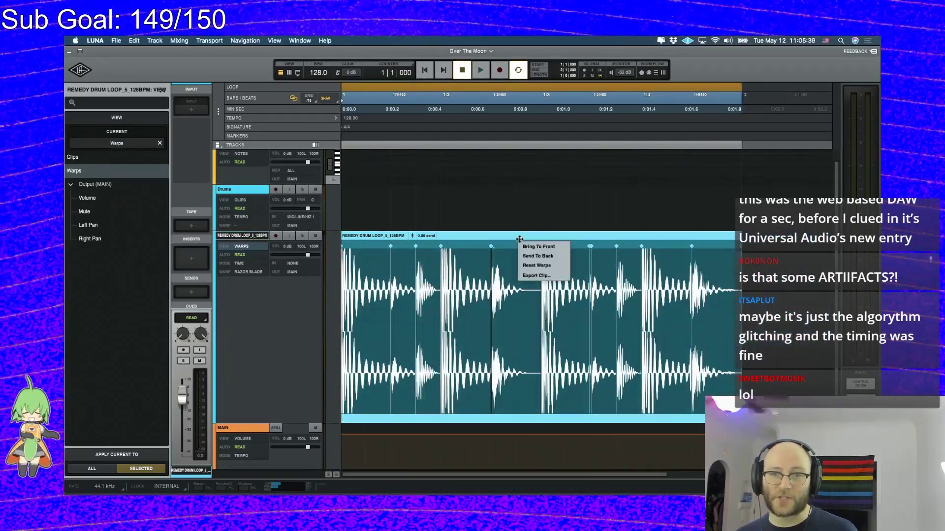
pyautogui.click(512, 236)
pyautogui.press('space')
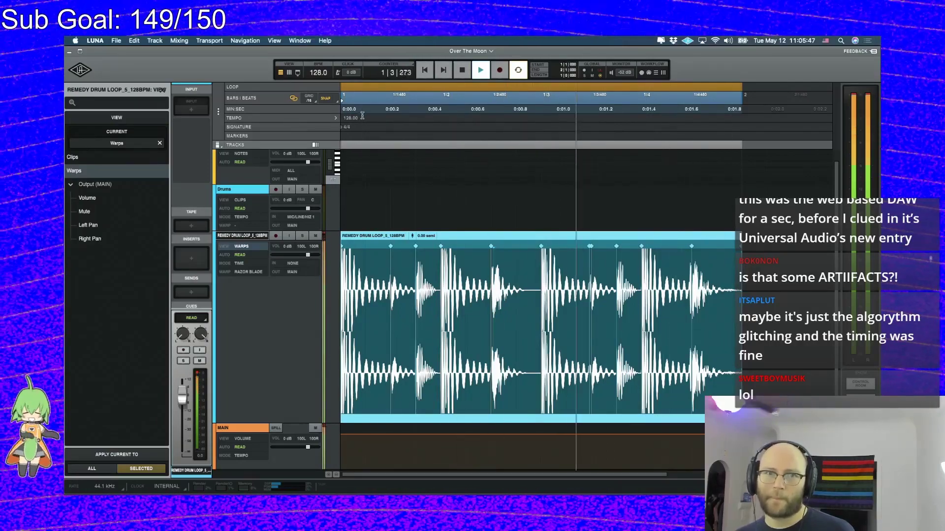
pyautogui.press('space')
# Set the session tempo back to 108 BPM
pyautogui.click(318, 72)
pyautogui.write('108')
pyautogui.press('Return')
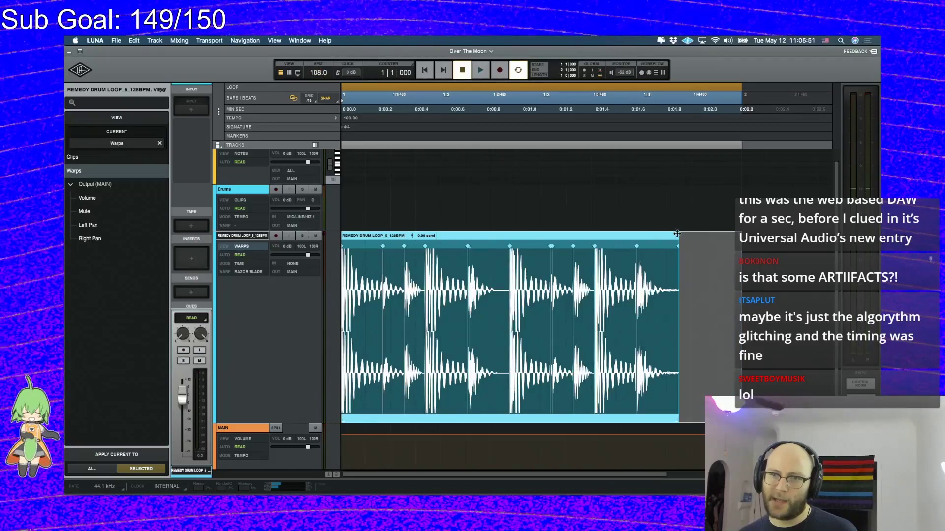
# Stretch the warped drum loop clip to end exactly at the start of bar 2 and play it back
pyautogui.moveTo(676, 244); pyautogui.dragTo(724, 246)
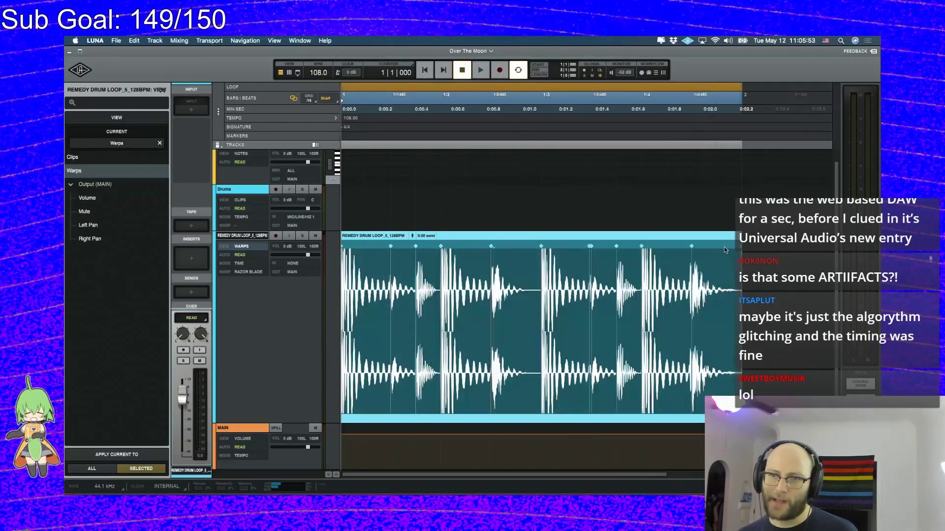
pyautogui.press('space')
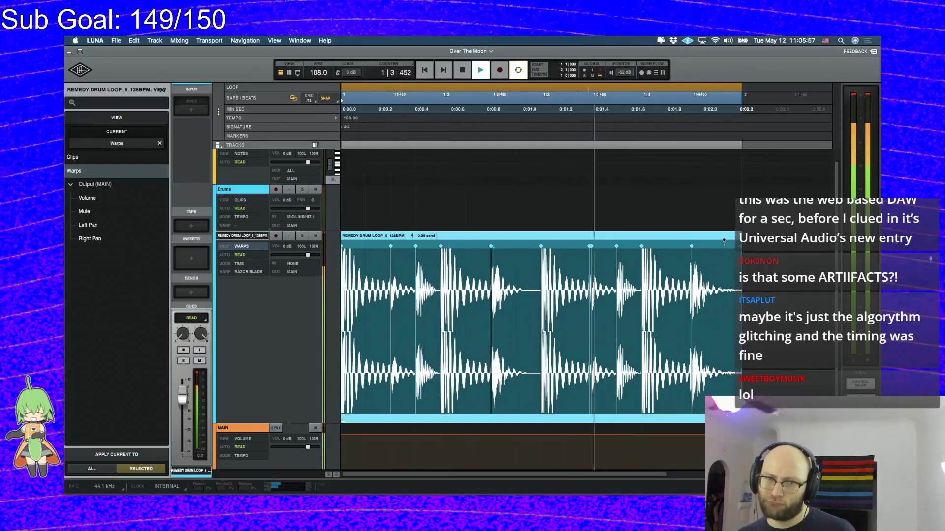
pyautogui.press('space')
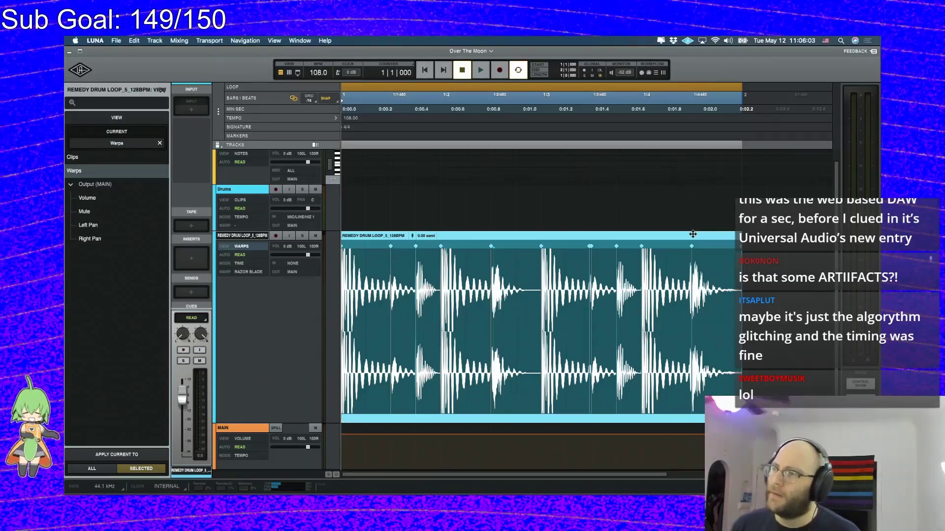
# Compare the drum loop's sound under the Monophonic and LUNA Razor Blade warp algorithms, leaving LUNA Razor Blade set
pyautogui.click(241, 273)
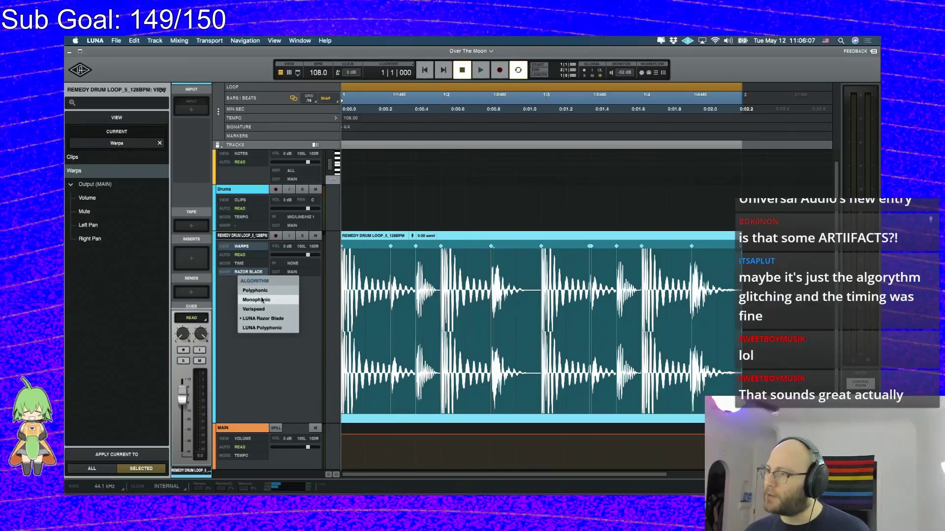
pyautogui.click(256, 299)
pyautogui.press('space')
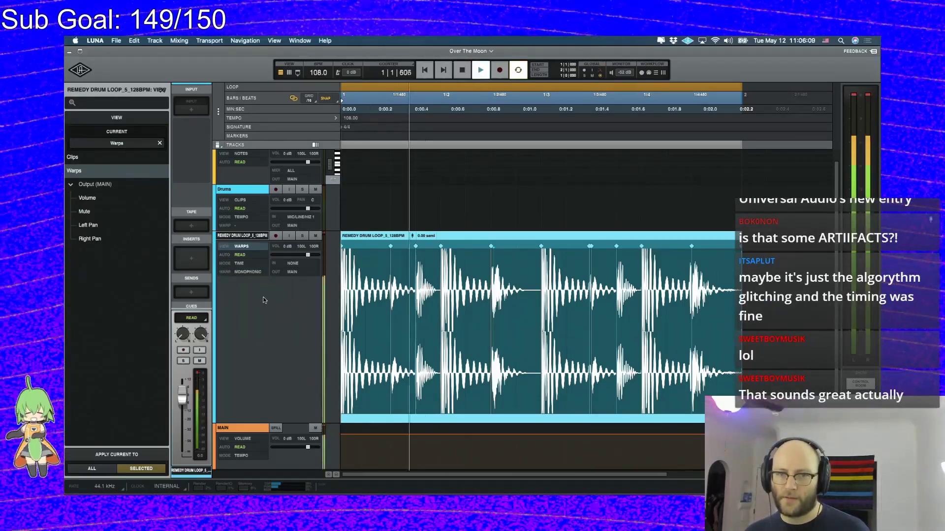
pyautogui.press('space')
pyautogui.click(246, 272)
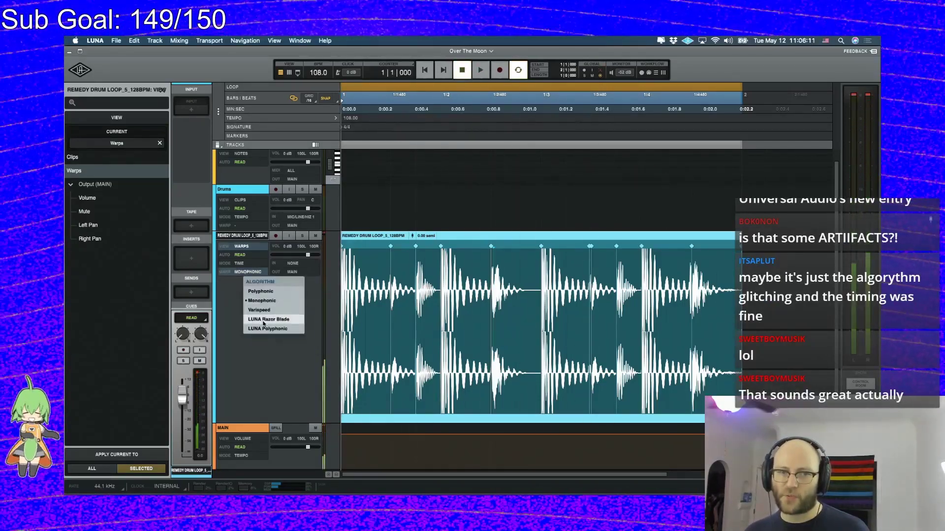
pyautogui.click(259, 319)
pyautogui.press('space')
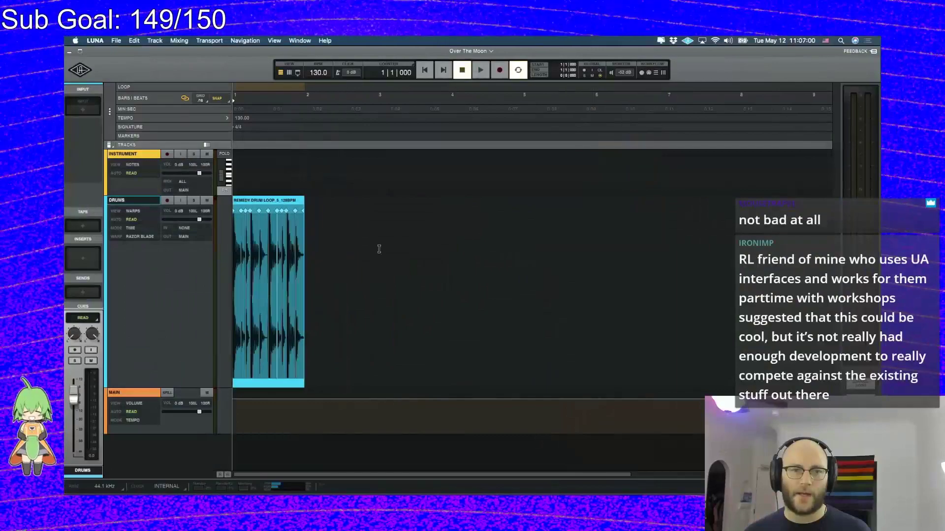
# Switch the DRUMS track's view from Warps to Clips
pyautogui.click(128, 211)
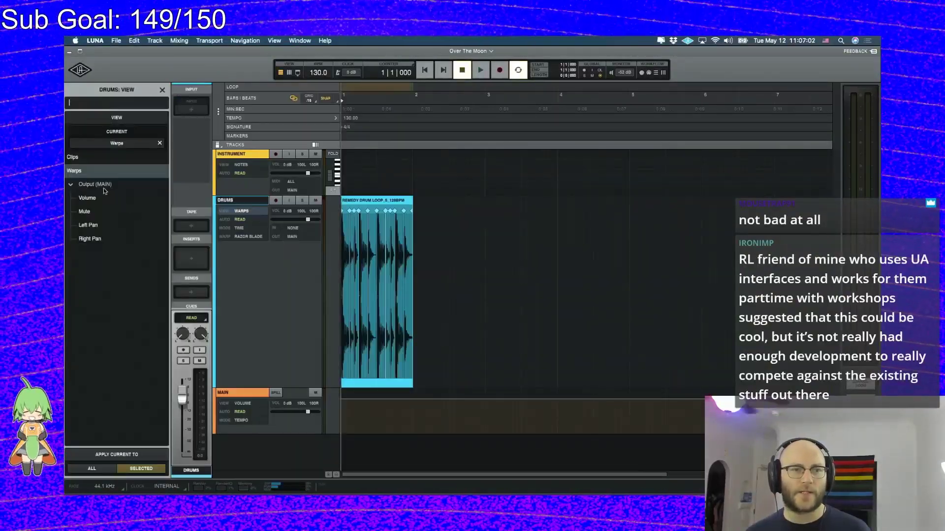
pyautogui.click(74, 157)
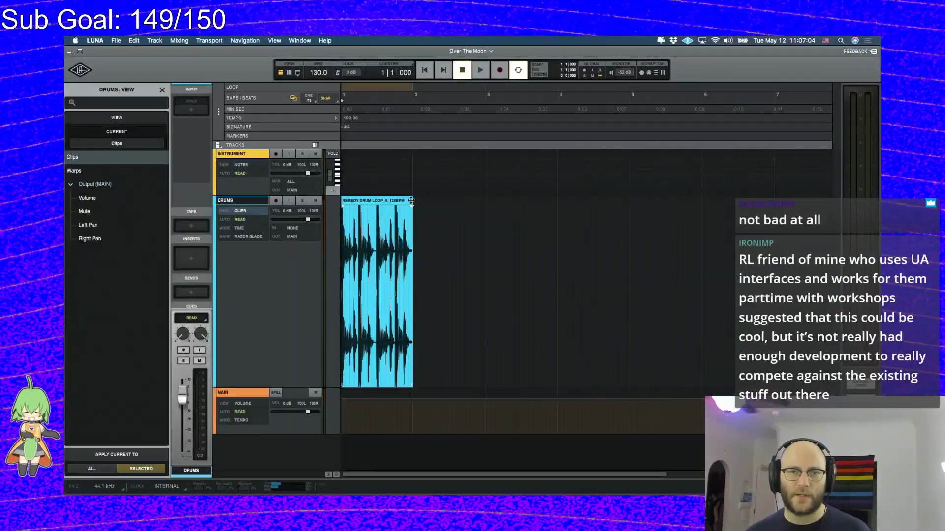
# Try extending the drum loop clip to the start of bar 5, and undo the extension
pyautogui.moveTo(412, 385); pyautogui.dragTo(633, 387)
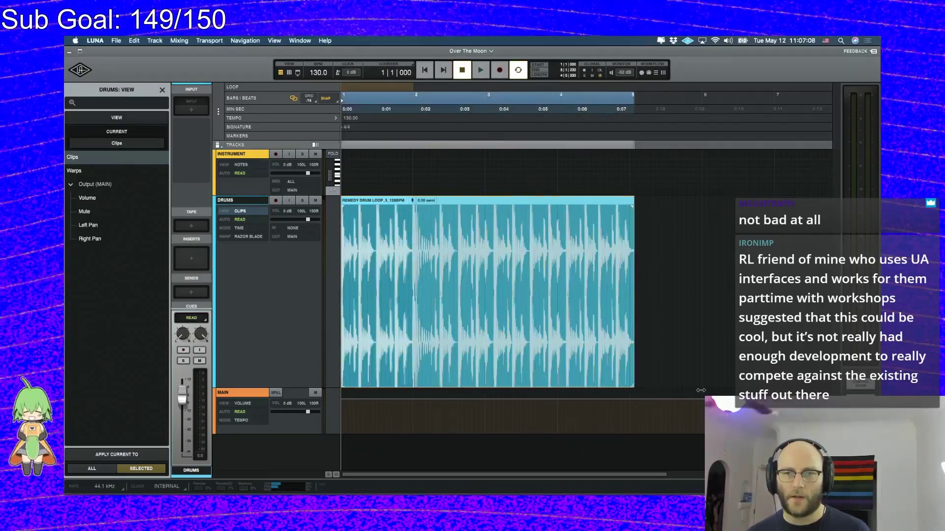
pyautogui.press('super+z')
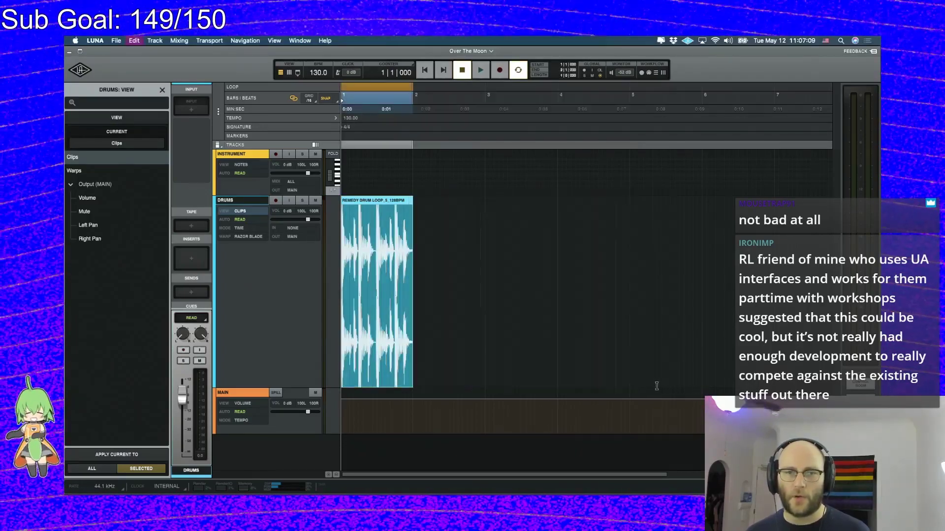
pyautogui.rightClick(387, 200)
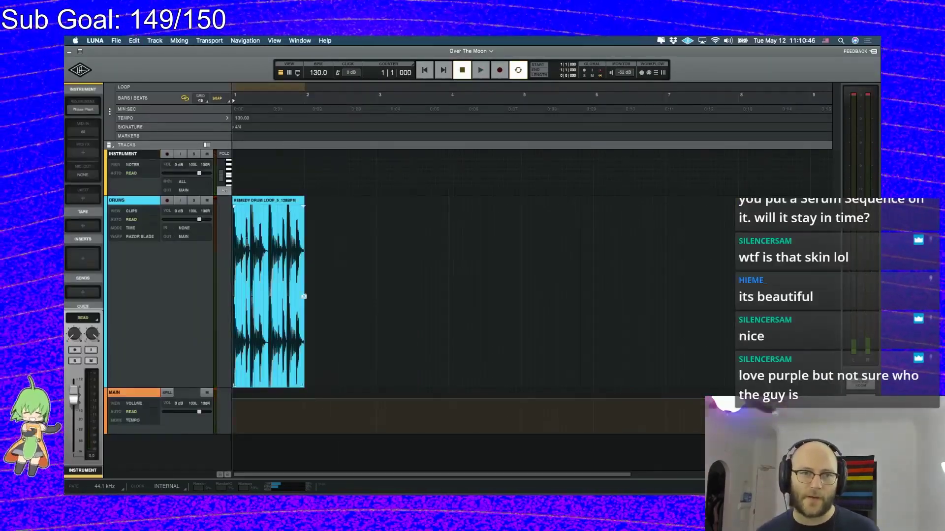
# Duplicate the one-bar drum loop clip three times so the copies fill bars 2 to 4
pyautogui.click(270, 200)
pyautogui.press('super+d')
pyautogui.press('super+d')
pyautogui.press('super+d')
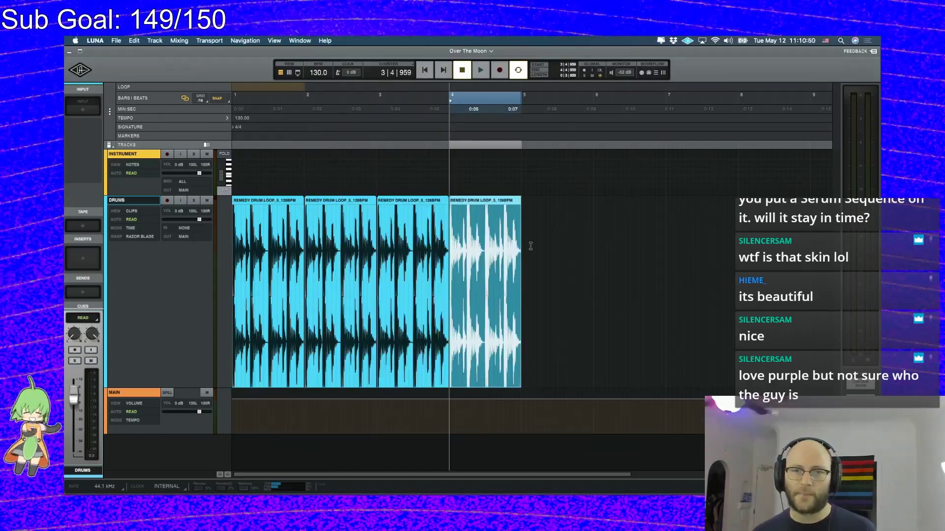
# Trim the last drum clip to end at beat 4 of bar 4, and set the loop range to bars 1 through 4
pyautogui.moveTo(519, 385); pyautogui.dragTo(512, 386)
pyautogui.moveTo(516, 228); pyautogui.dragTo(233, 230)
pyautogui.keyDown('shift'); pyautogui.click(523, 209); pyautogui.keyUp('shift')
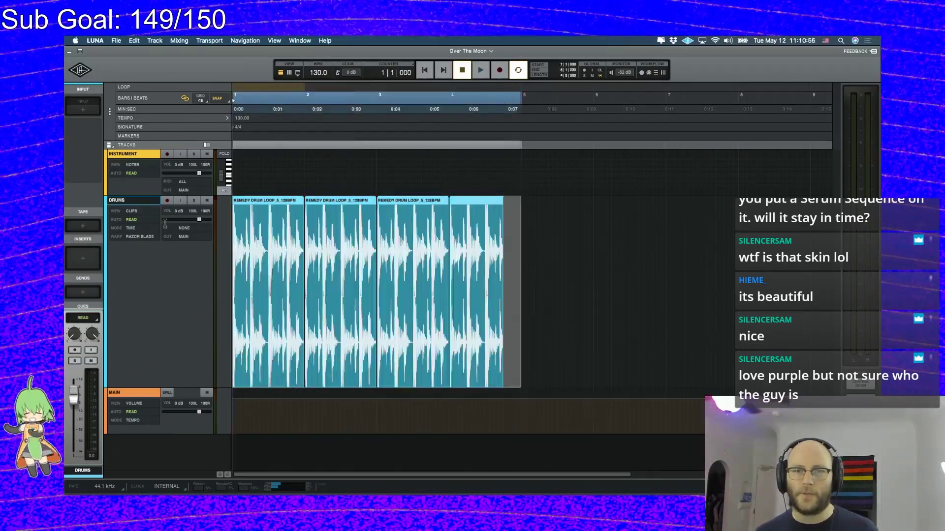
pyautogui.press('super+l')
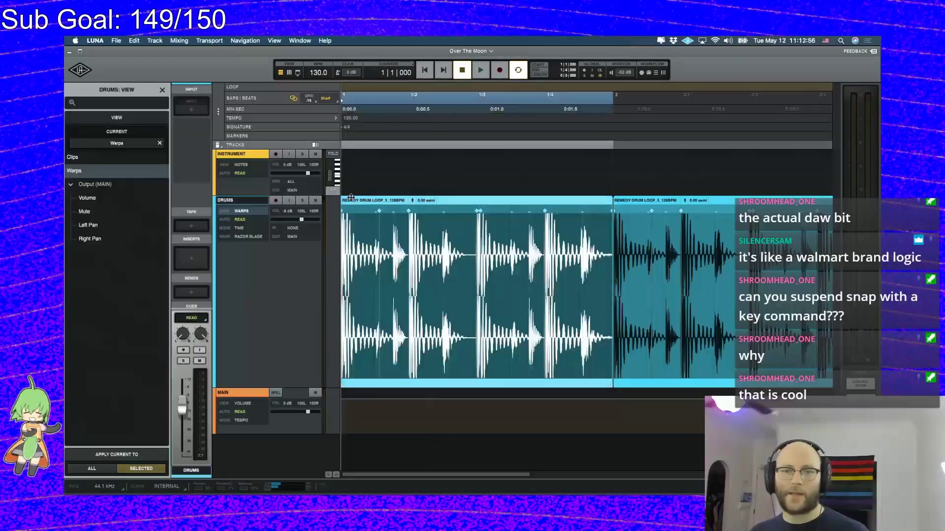
# Play the warped drum clips and select the whole loop range during playback
pyautogui.press('space')
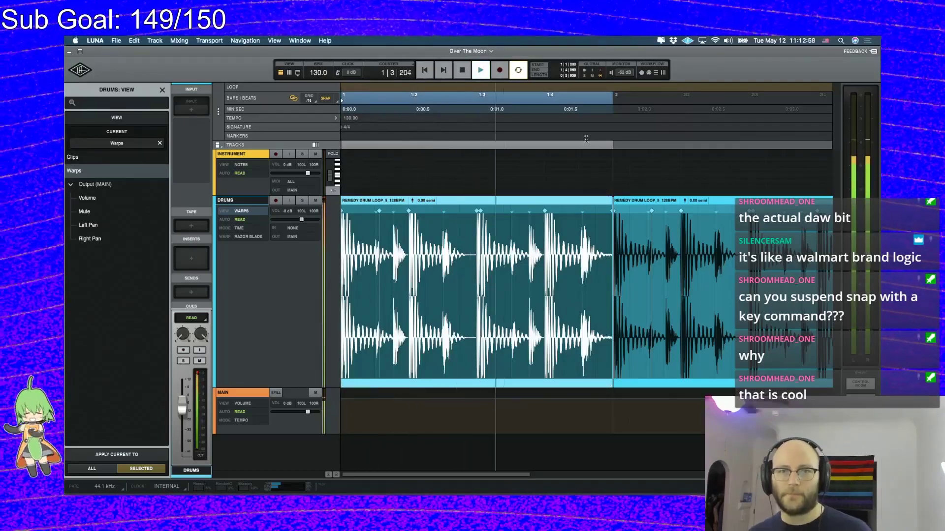
pyautogui.click(616, 86)
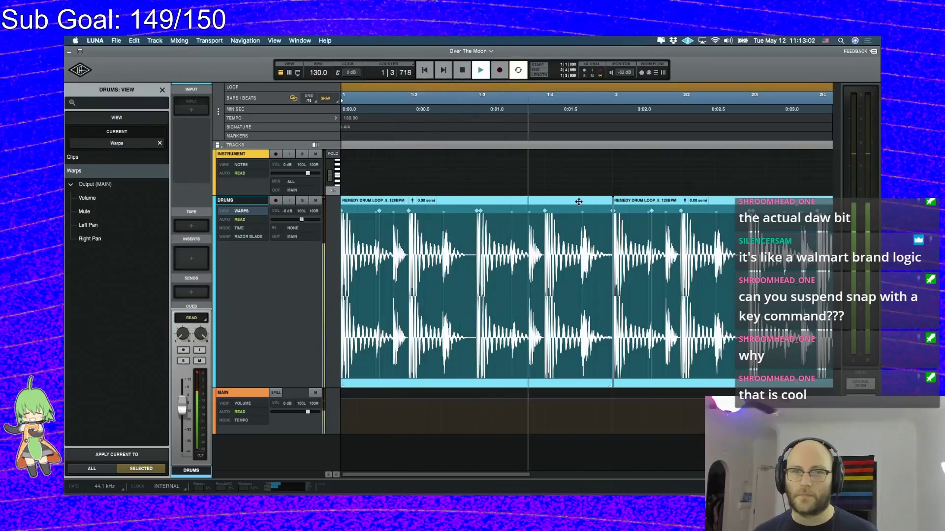
pyautogui.scroll(-3, 579, 199)
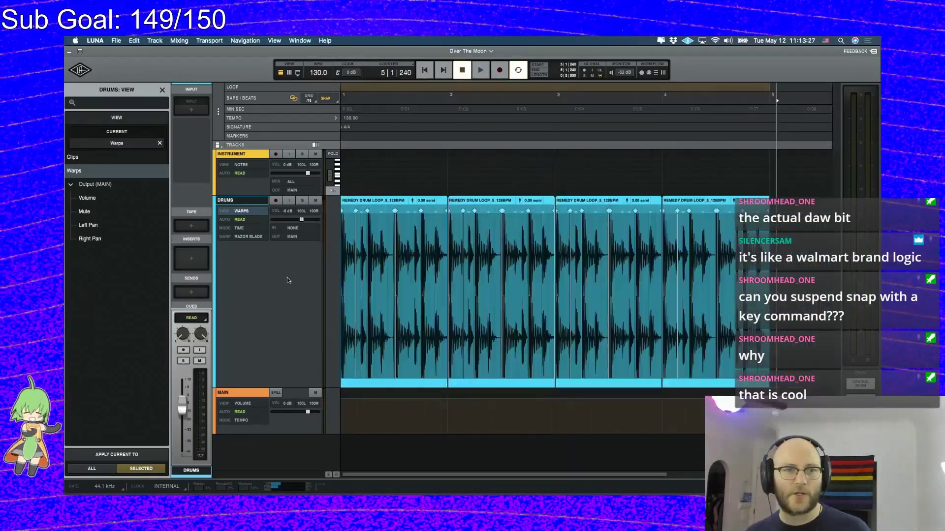
# Show the DRUMS track as clips, select all four clips up to bar 5 and set the loop range to that selection
pyautogui.click(74, 157)
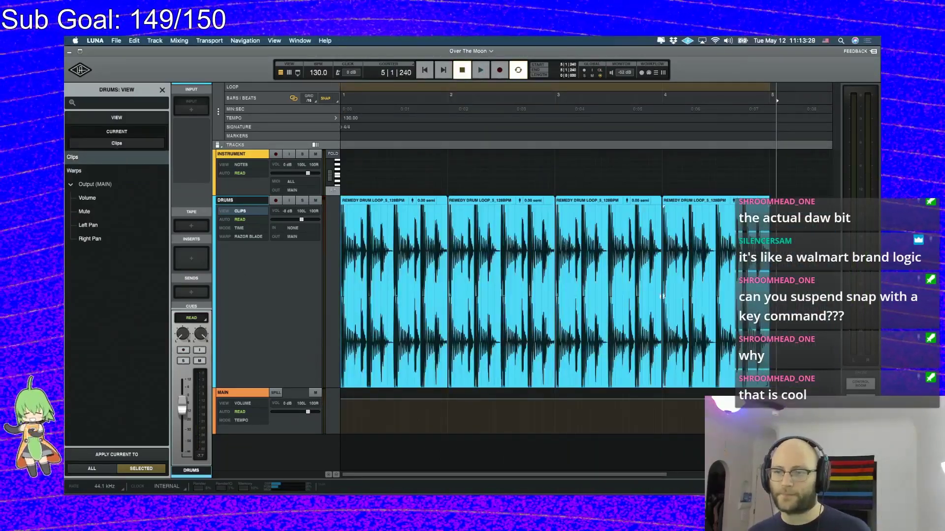
pyautogui.moveTo(662, 297); pyautogui.dragTo(756, 297)
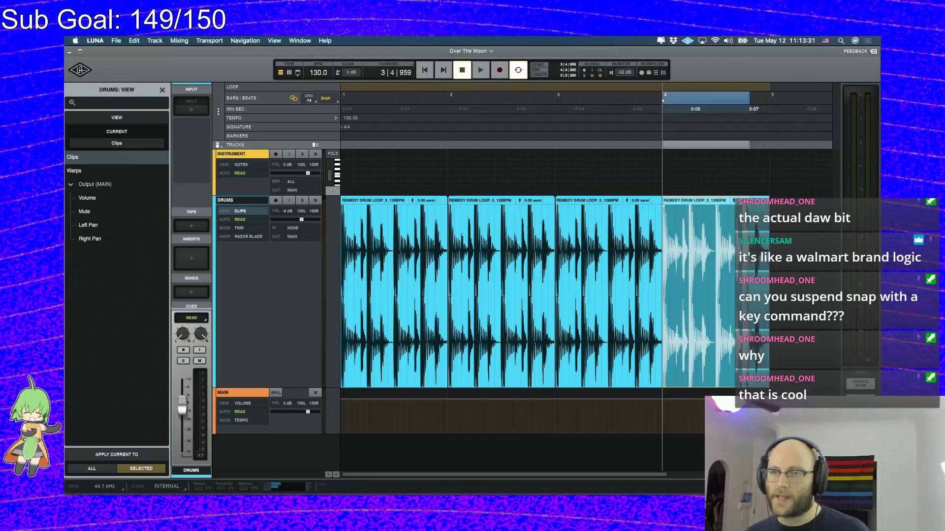
pyautogui.click(744, 296)
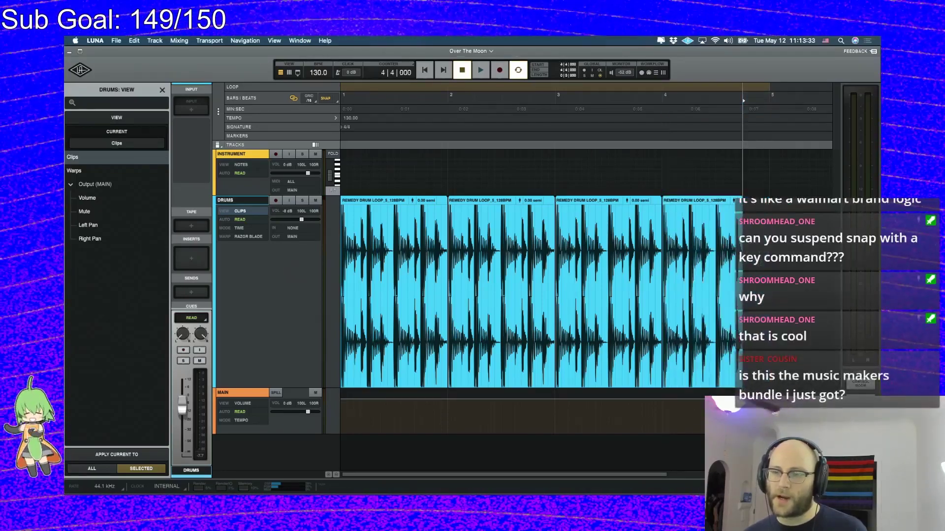
pyautogui.click(369, 203)
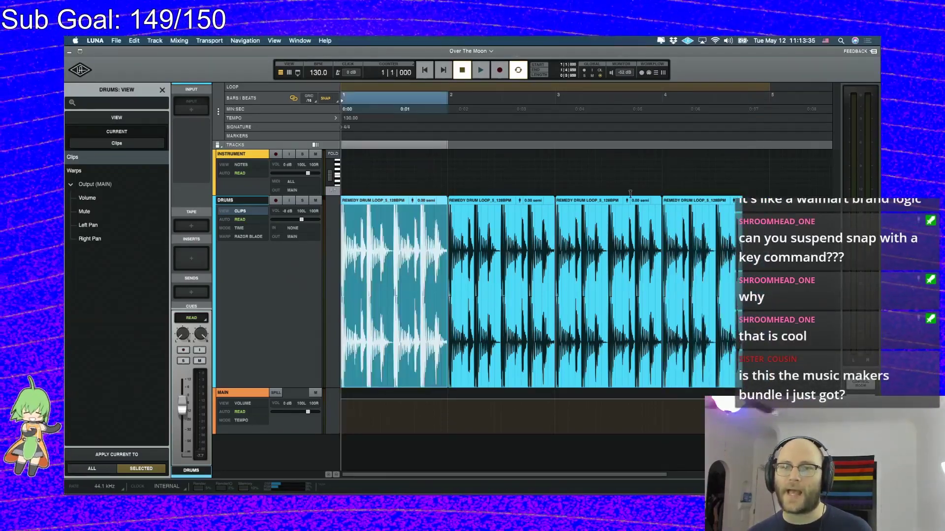
pyautogui.keyDown('shift'); pyautogui.click(687, 200); pyautogui.keyUp('shift')
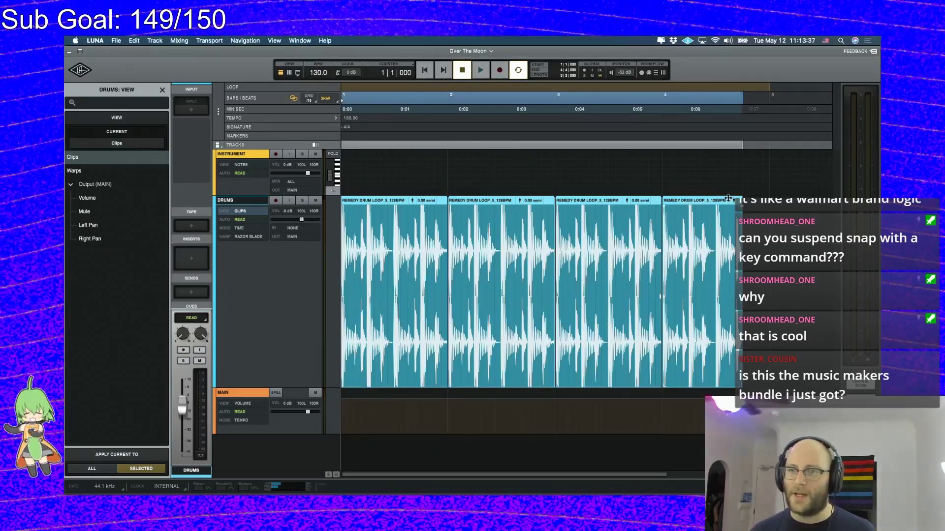
pyautogui.keyDown('shift'); pyautogui.click(769, 217); pyautogui.keyUp('shift')
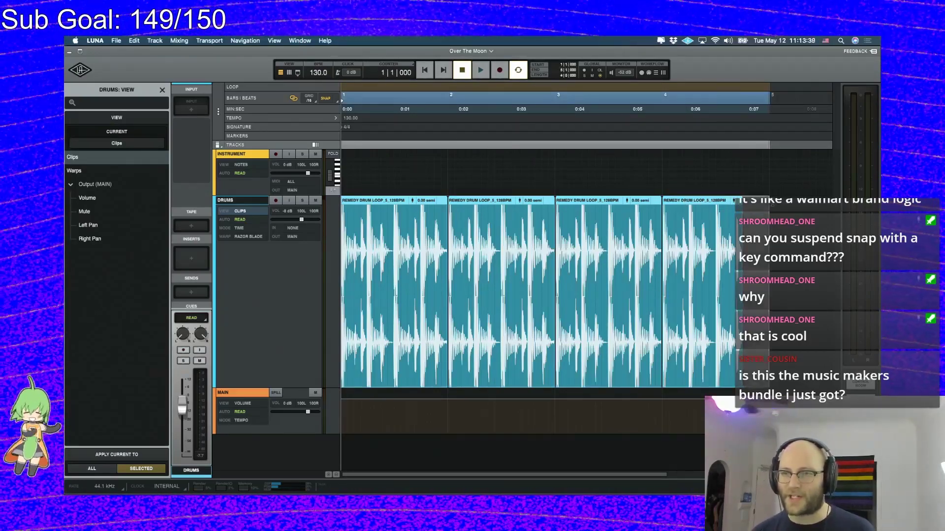
pyautogui.press('l')
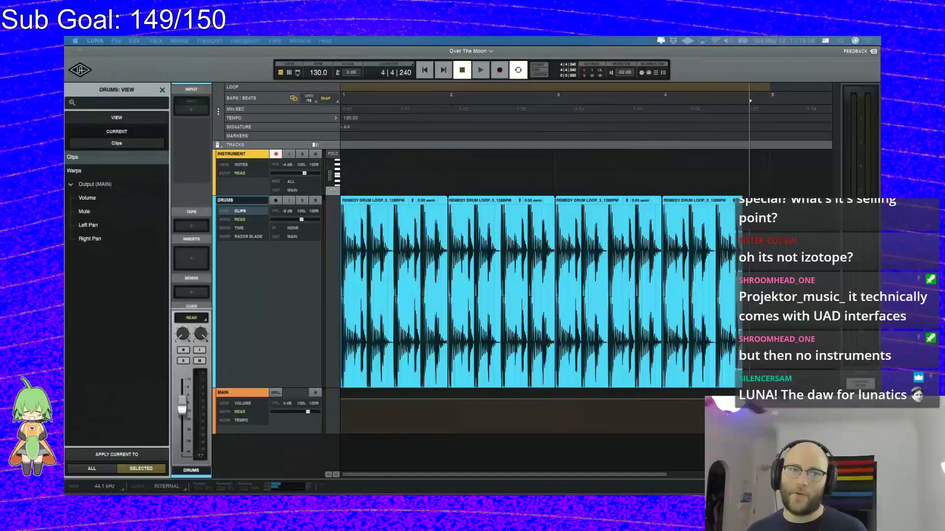
# Draw a note on beat 4 of bar 1 in the INSTRUMENT track to start a one-bar clip, and show its velocity lane
pyautogui.doubleClick(426, 176)
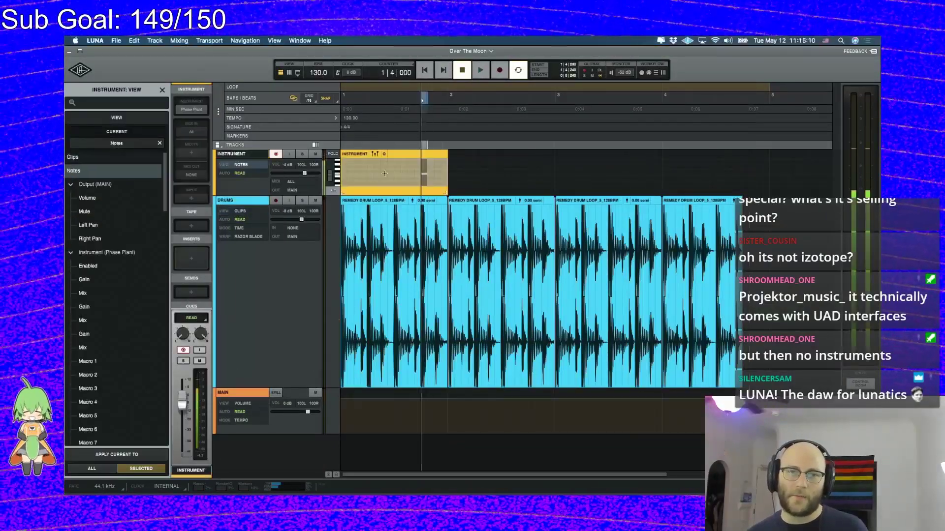
pyautogui.doubleClick(401, 157)
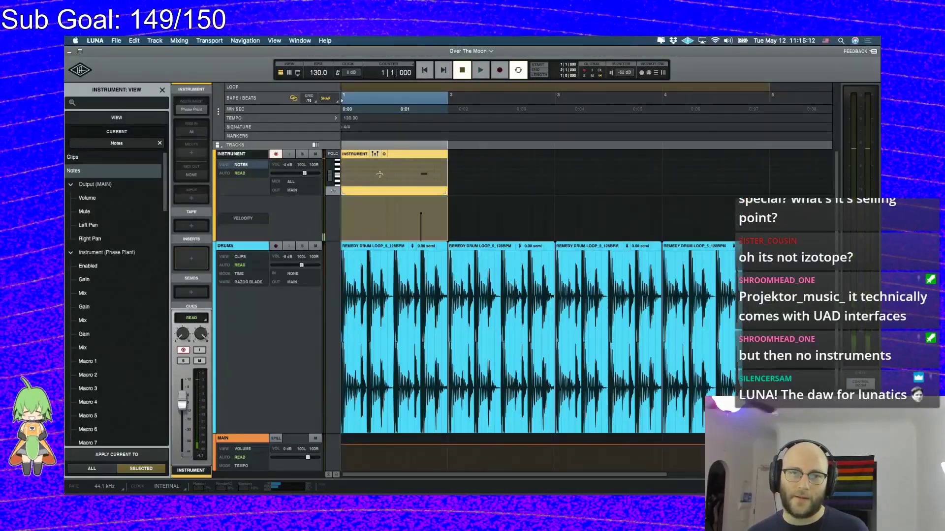
pyautogui.doubleClick(377, 174)
# Delete the notes in the INSTRUMENT track's bar 1 clip and make the track taller
pyautogui.moveTo(393, 174); pyautogui.dragTo(440, 168)
pyautogui.press('Delete')
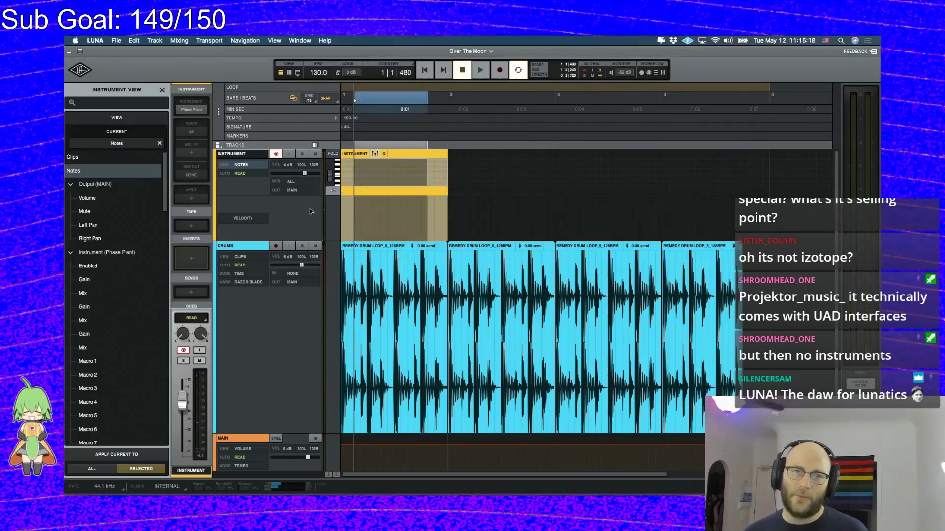
pyautogui.moveTo(316, 197); pyautogui.dragTo(311, 254)
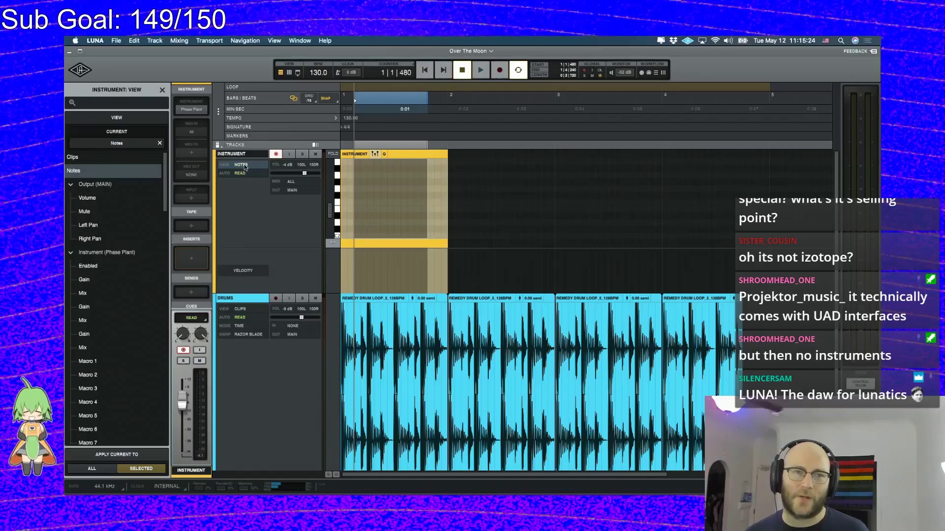
pyautogui.click(314, 144)
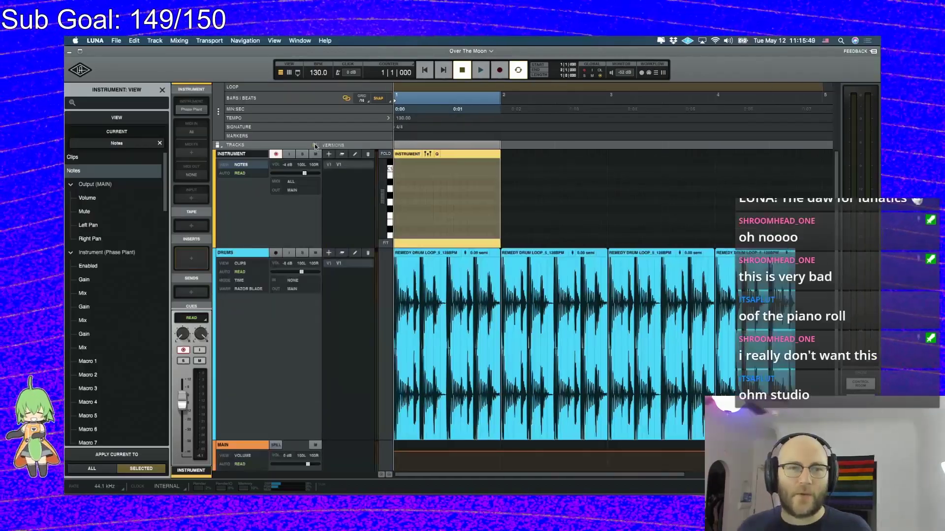
pyautogui.click(314, 144)
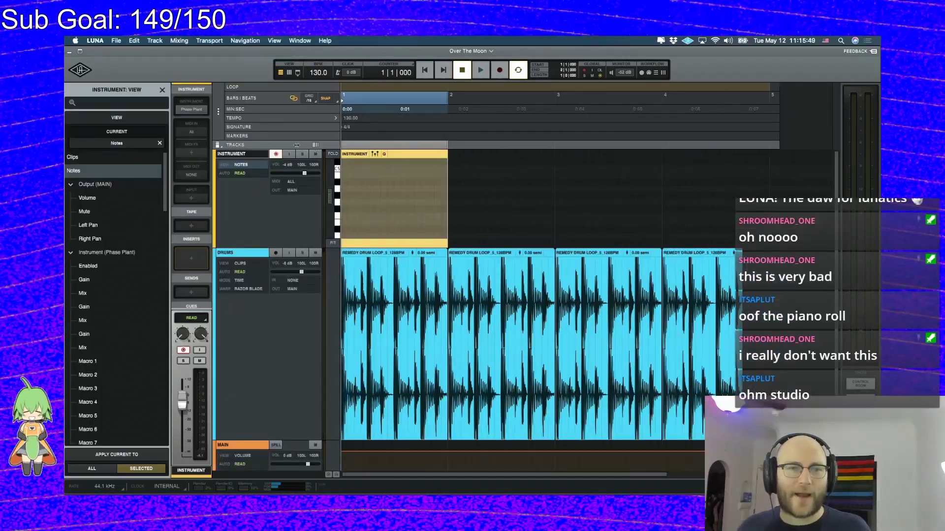
pyautogui.click(300, 40)
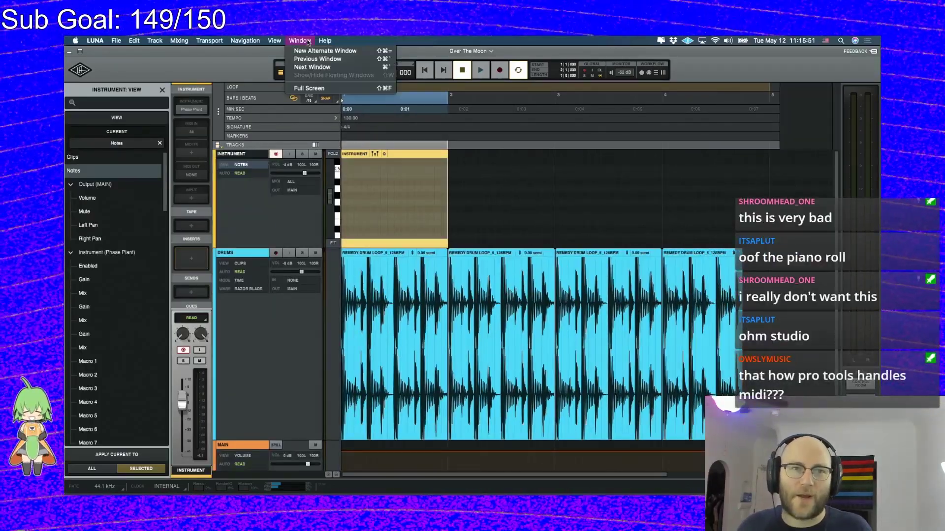
pyautogui.click(306, 70)
pyautogui.click(300, 41)
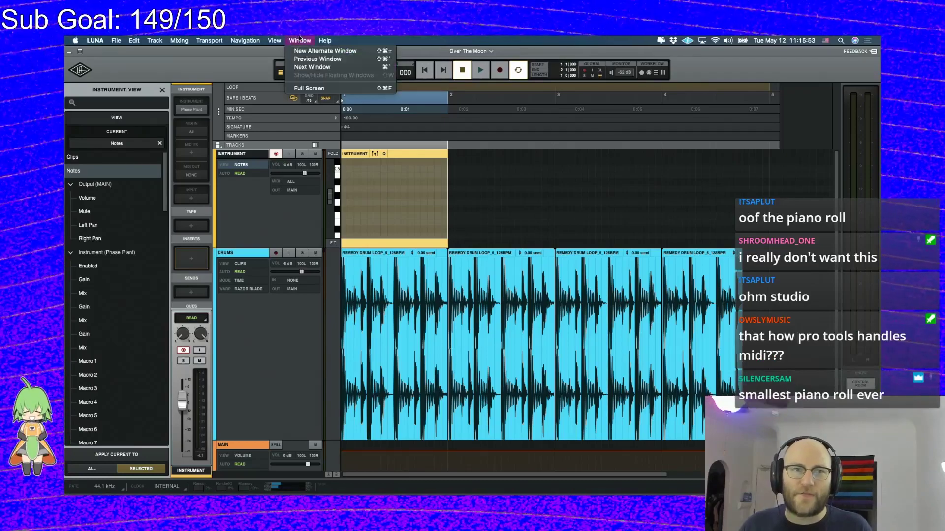
pyautogui.moveTo(273, 40)
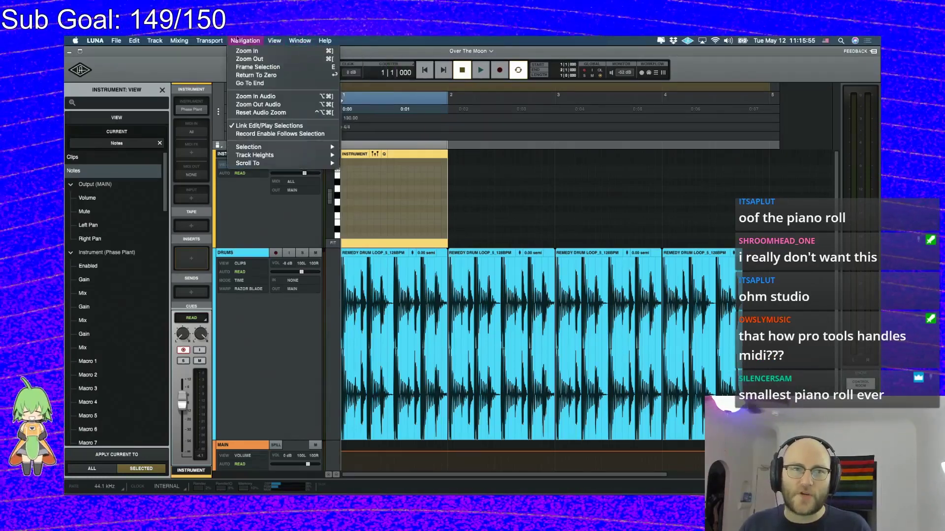
pyautogui.moveTo(218, 40)
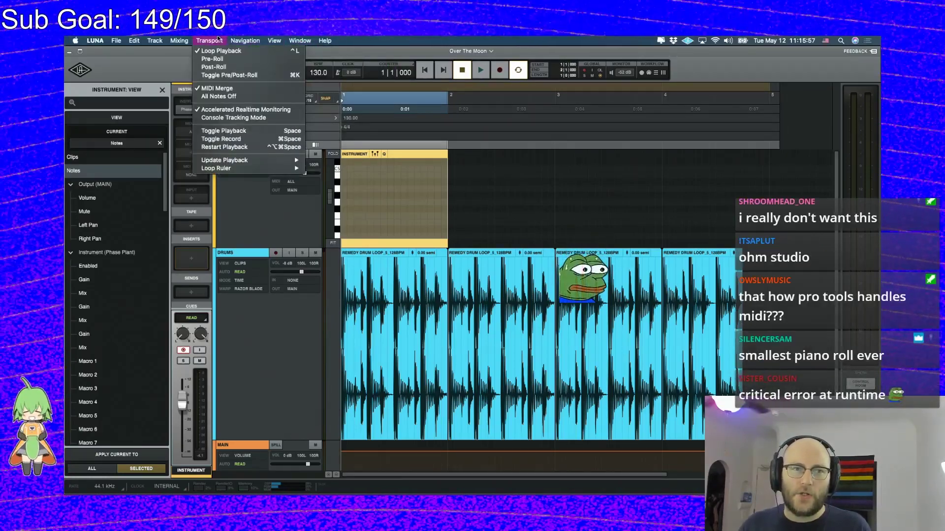
pyautogui.moveTo(177, 41)
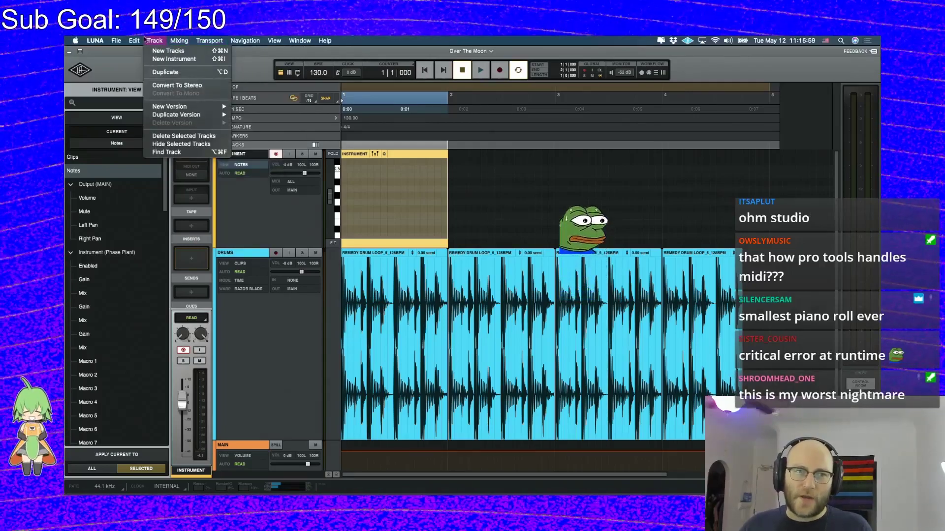
pyautogui.moveTo(134, 40)
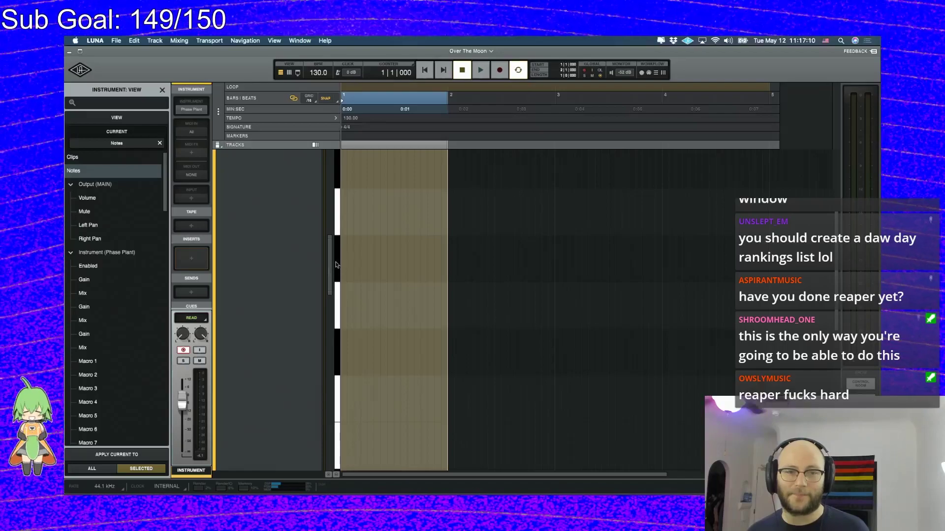
pyautogui.scroll(3, 357, 251)
pyautogui.scroll(-1, 343, 313)
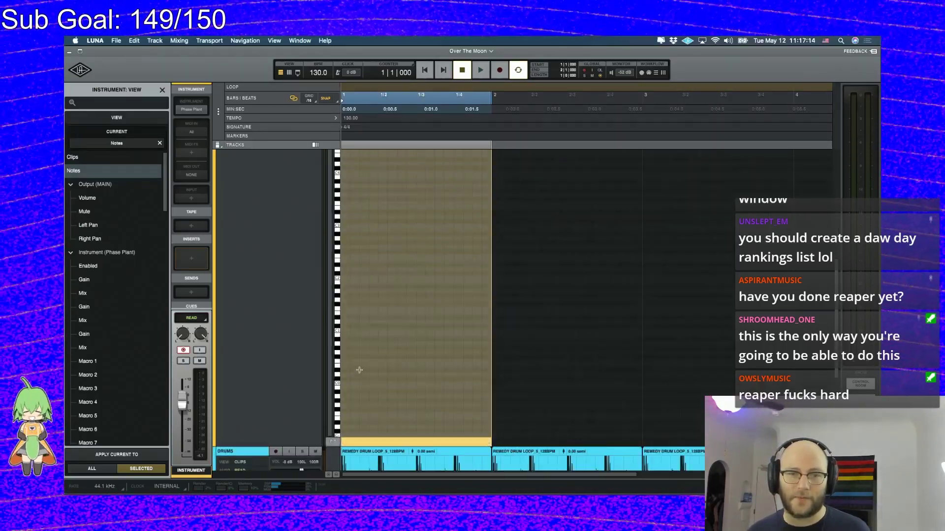
pyautogui.scroll(1, 359, 369)
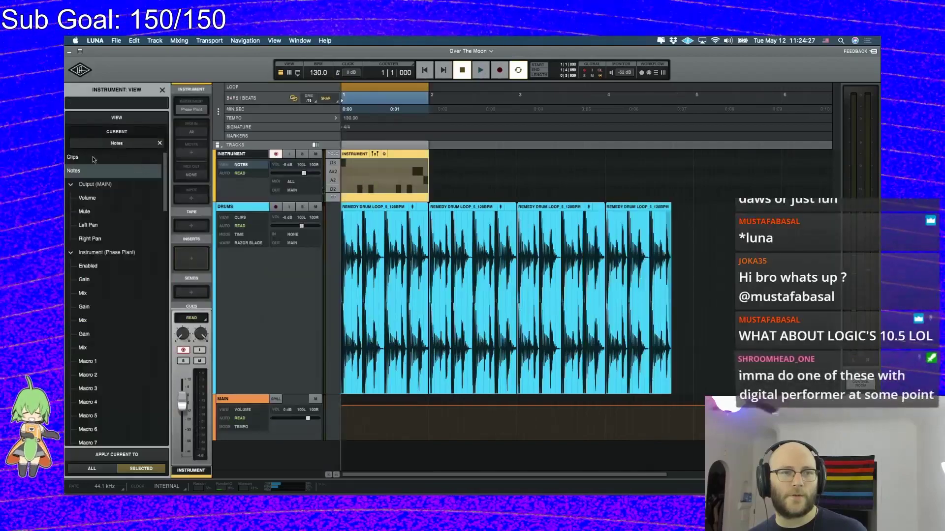
# Show the INSTRUMENT track as clips instead of notes
pyautogui.click(153, 170)
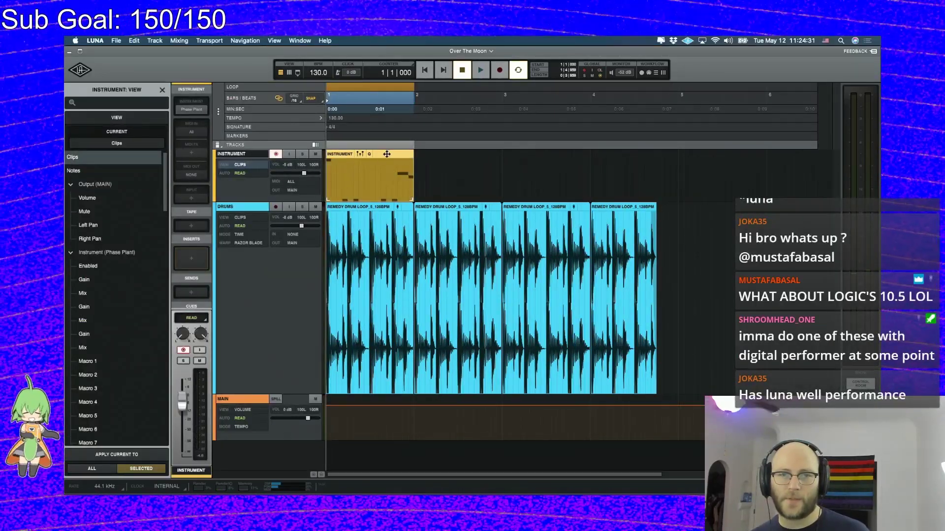
pyautogui.moveTo(411, 199)
pyautogui.mouseDown()
pyautogui.moveTo(445, 200)
pyautogui.moveTo(412, 199)
pyautogui.mouseUp()
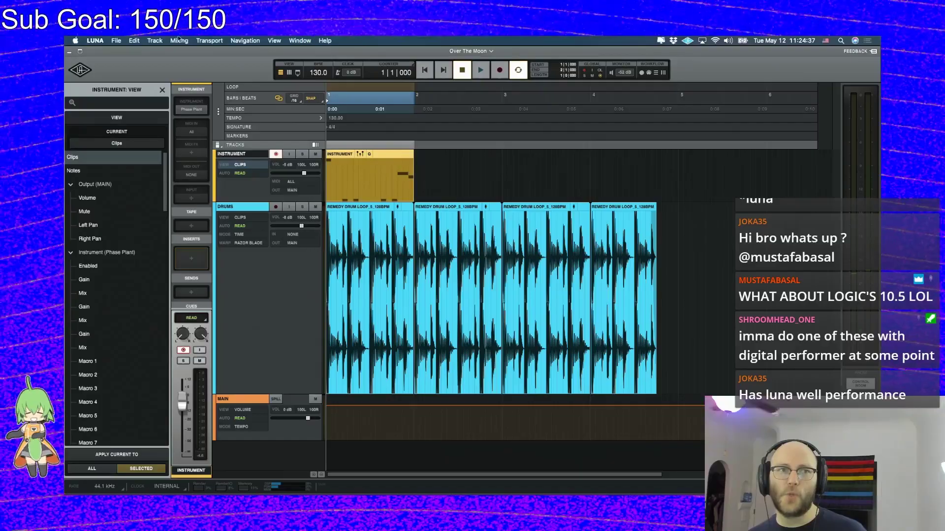
pyautogui.click(153, 40)
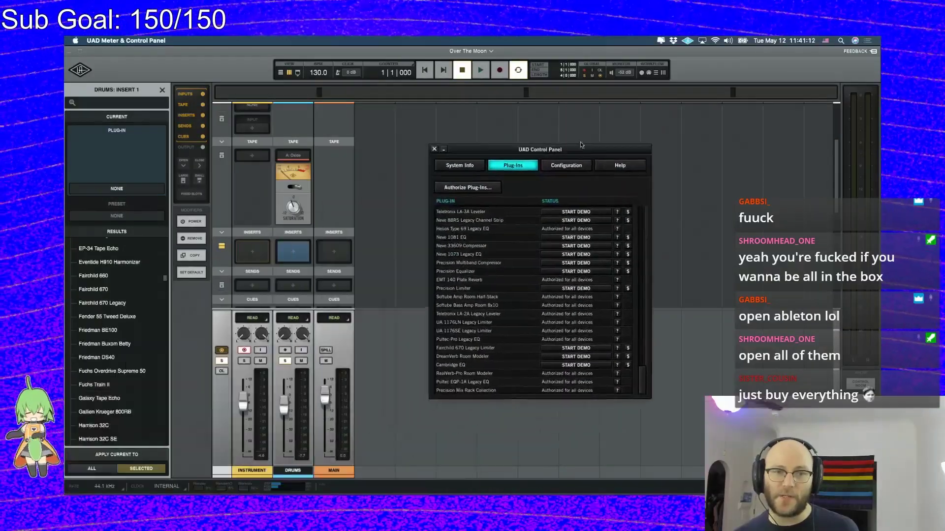
# Move the UAD Control Panel aside and look through the mixer's tape, insert, send, cue and output sections
pyautogui.moveTo(581, 145); pyautogui.dragTo(598, 137)
pyautogui.scroll(-6, 301, 211)
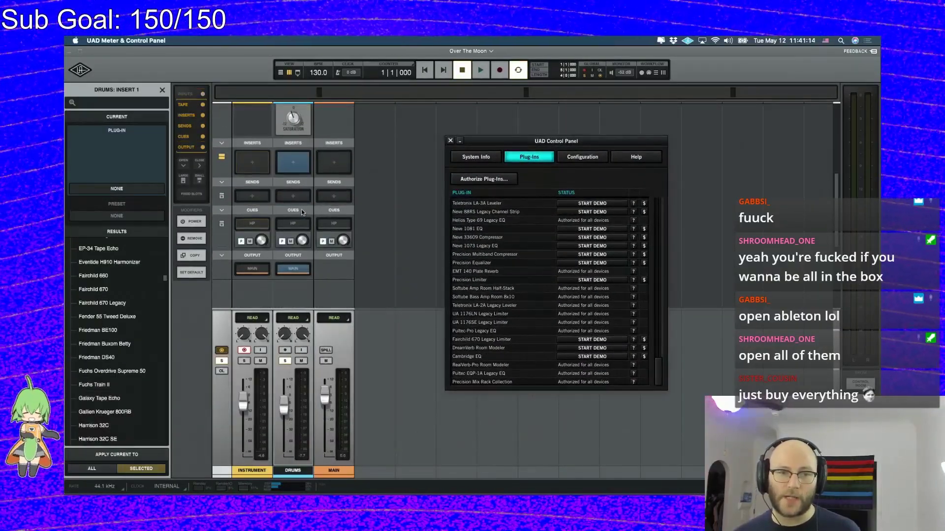
pyautogui.scroll(3, 301, 209)
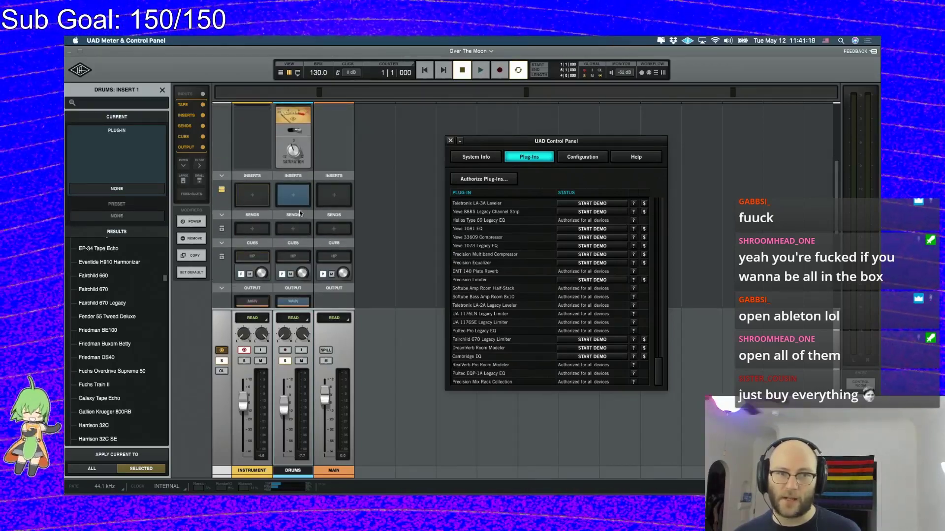
pyautogui.scroll(5, 299, 210)
pyautogui.scroll(-5, 300, 211)
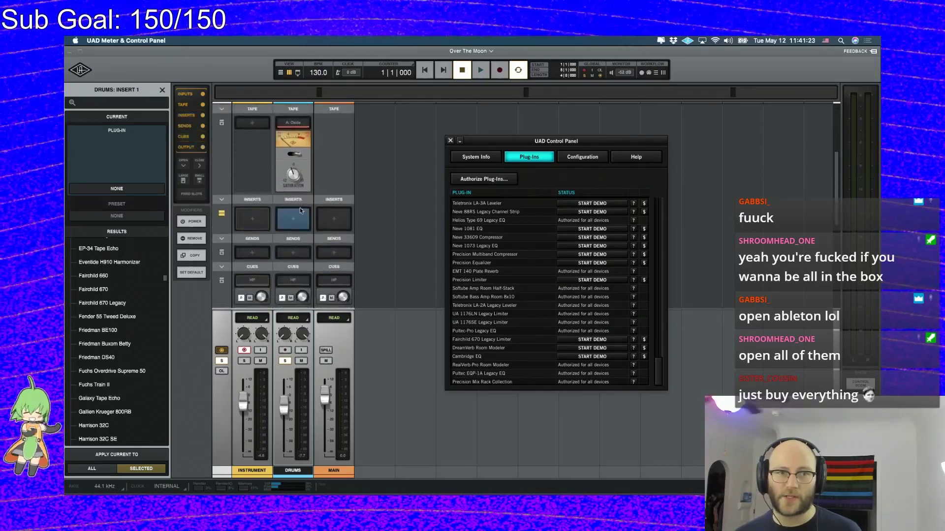
pyautogui.scroll(-1, 300, 209)
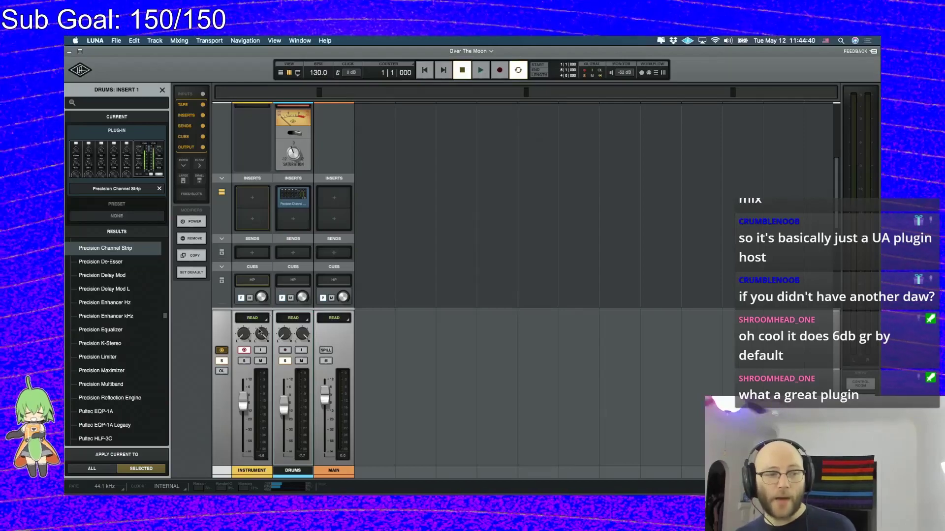
# Switch to the UAD Control Panel and examine which plug-ins in its list are authorized and which are demo-only
pyautogui.press('super+Tab')
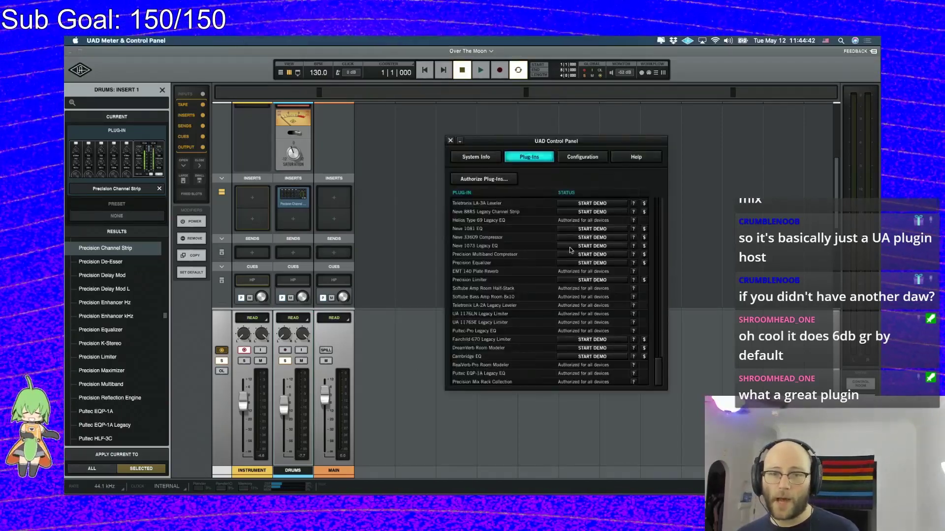
pyautogui.scroll(10, 568, 250)
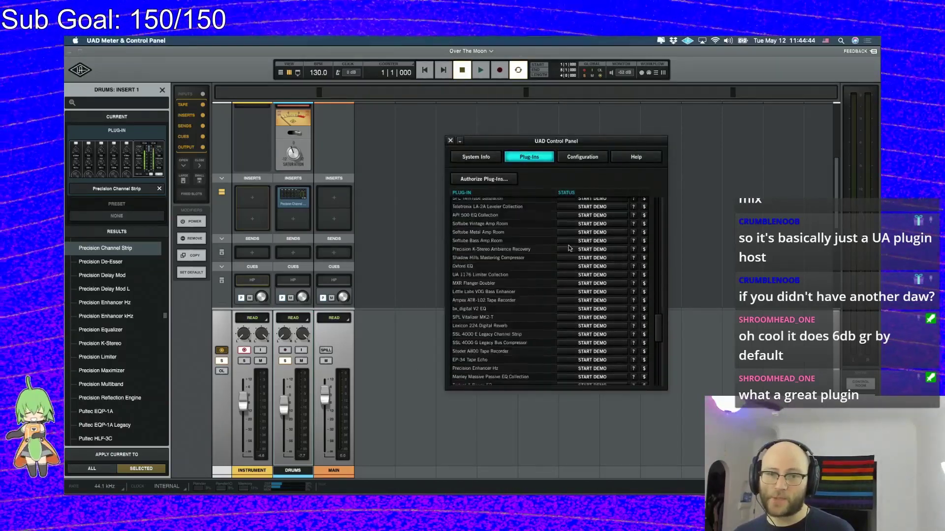
pyautogui.scroll(-5, 568, 247)
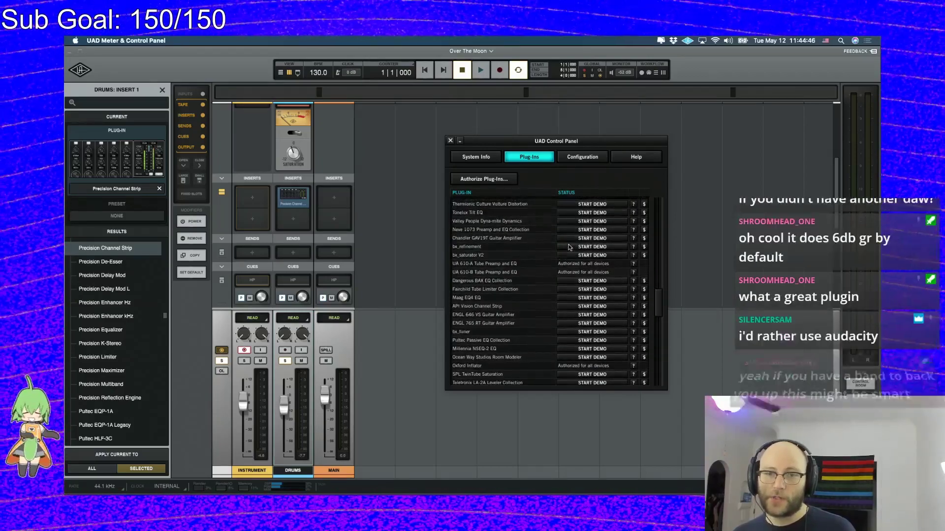
pyautogui.scroll(5, 568, 244)
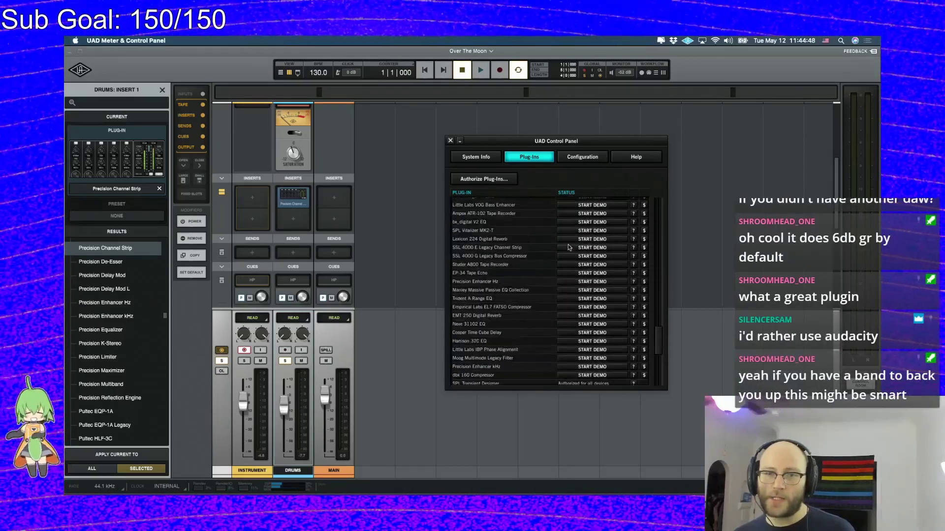
pyautogui.scroll(10, 568, 245)
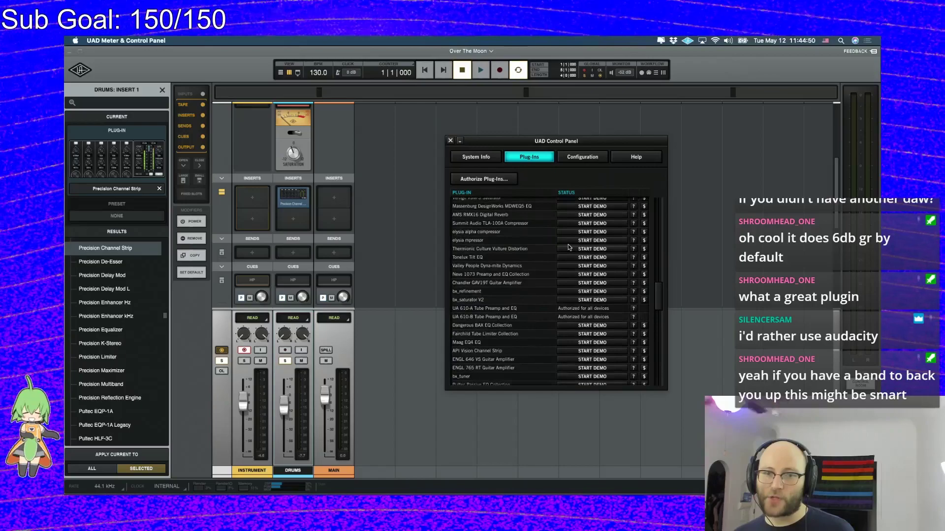
pyautogui.scroll(5, 568, 244)
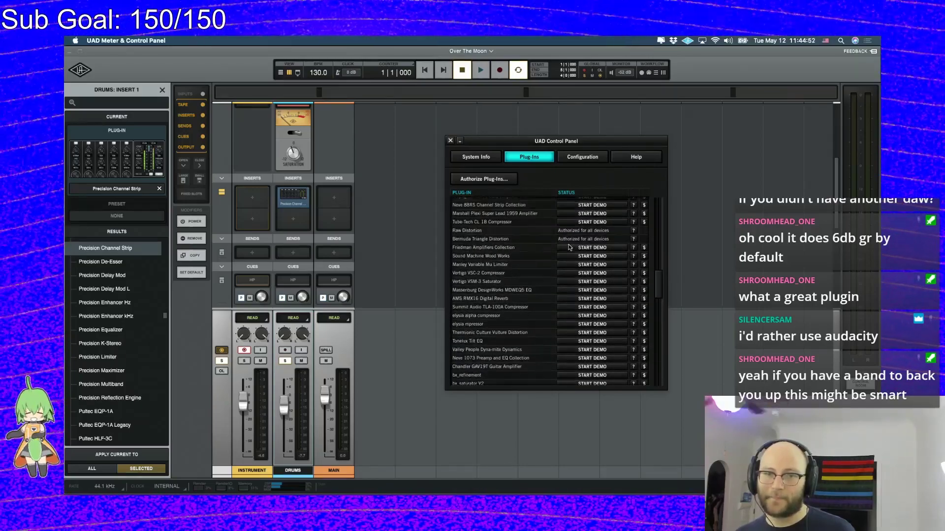
pyautogui.scroll(5, 569, 247)
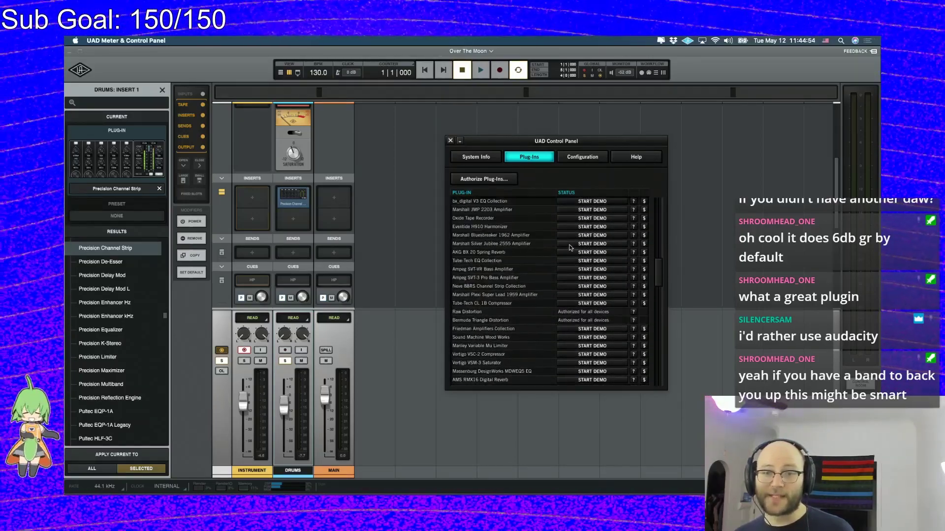
pyautogui.scroll(9, 565, 249)
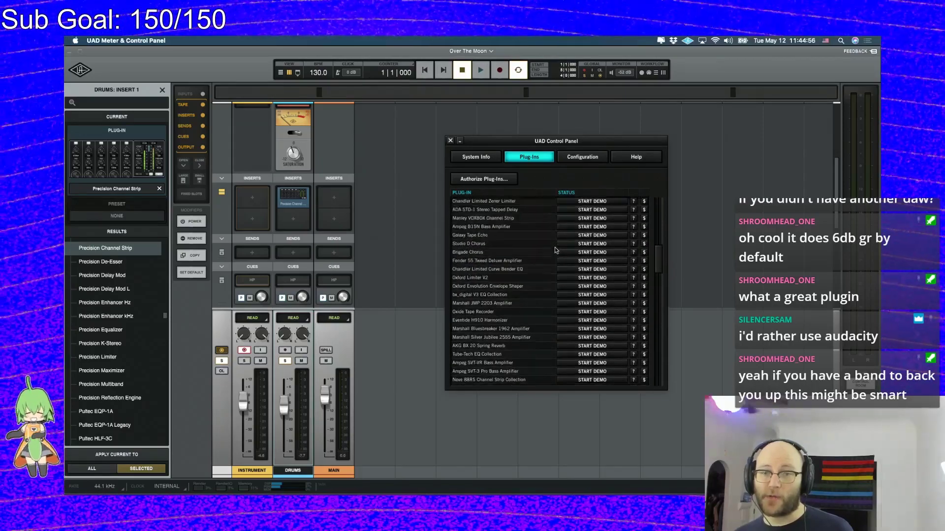
pyautogui.scroll(1, 558, 248)
pyautogui.scroll(7, 532, 246)
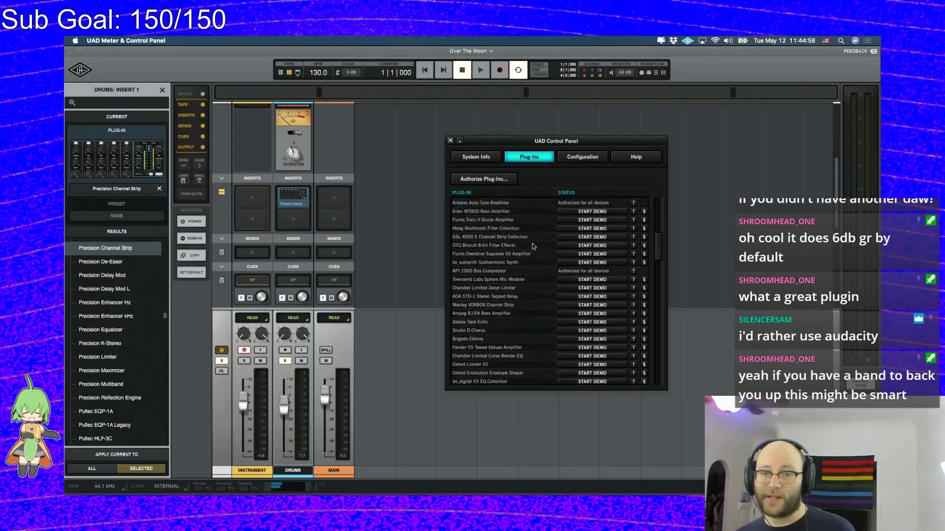
pyautogui.scroll(3, 532, 243)
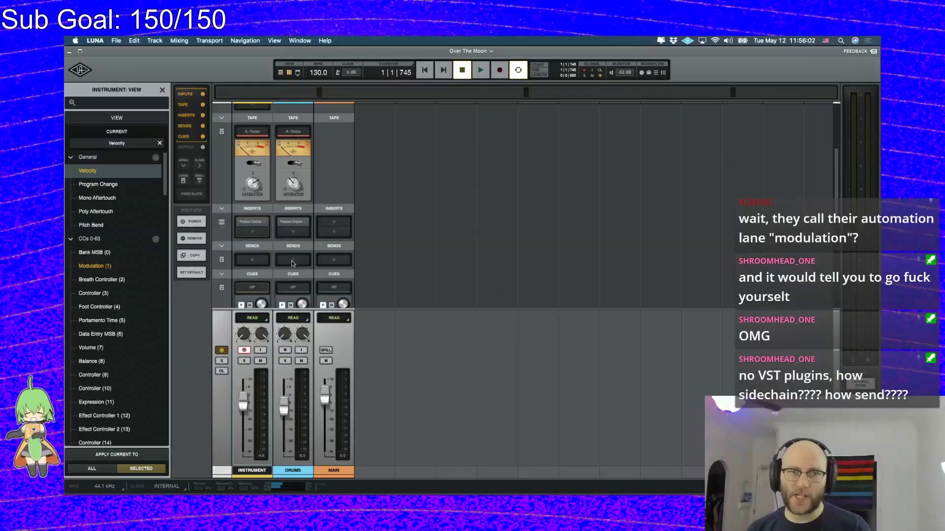
# Examine the routing destinations offered for the first send of the DRUMS and INSTRUMENT tracks
pyautogui.click(292, 261)
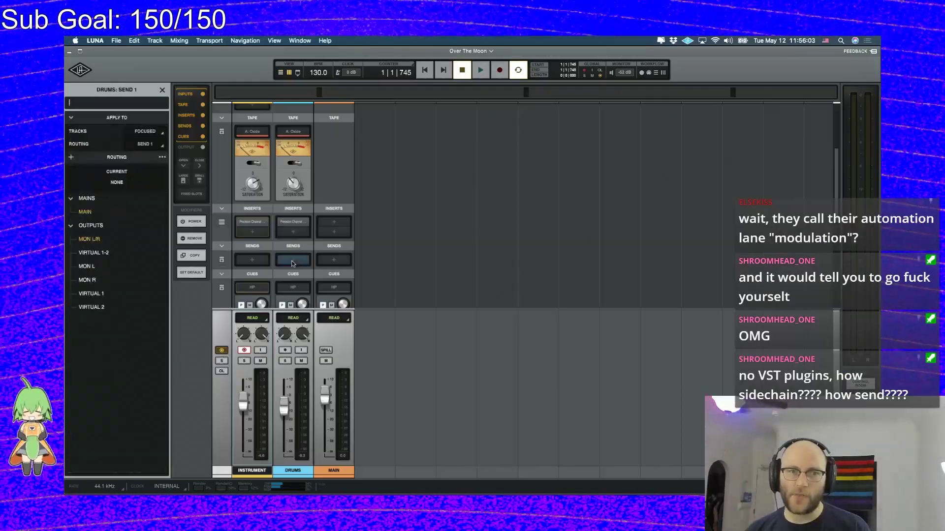
pyautogui.click(257, 262)
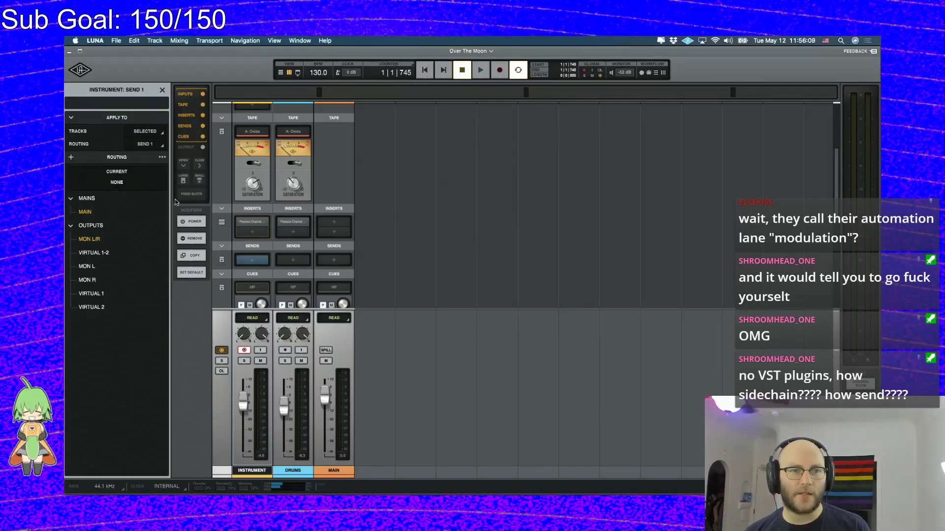
# Examine the track types offered for creating new tracks, without adding a track
pyautogui.click(146, 40)
pyautogui.click(165, 51)
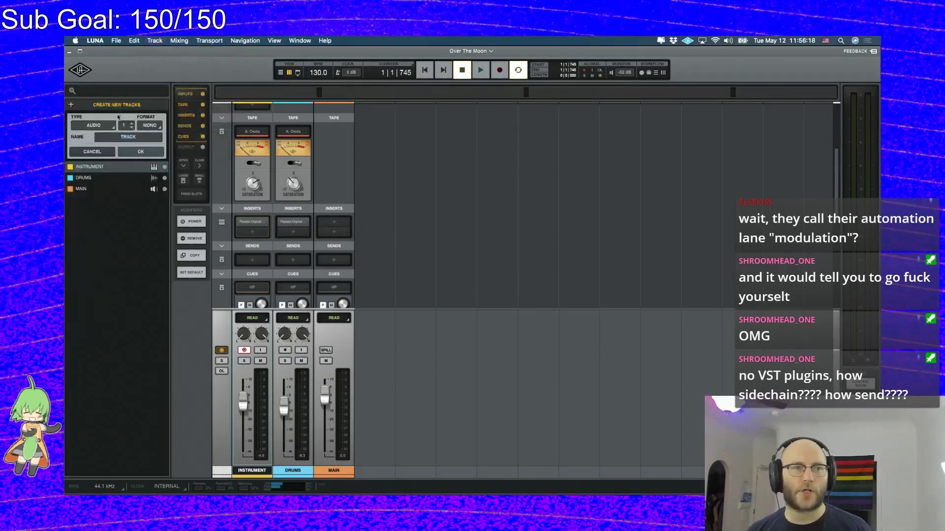
pyautogui.click(154, 40)
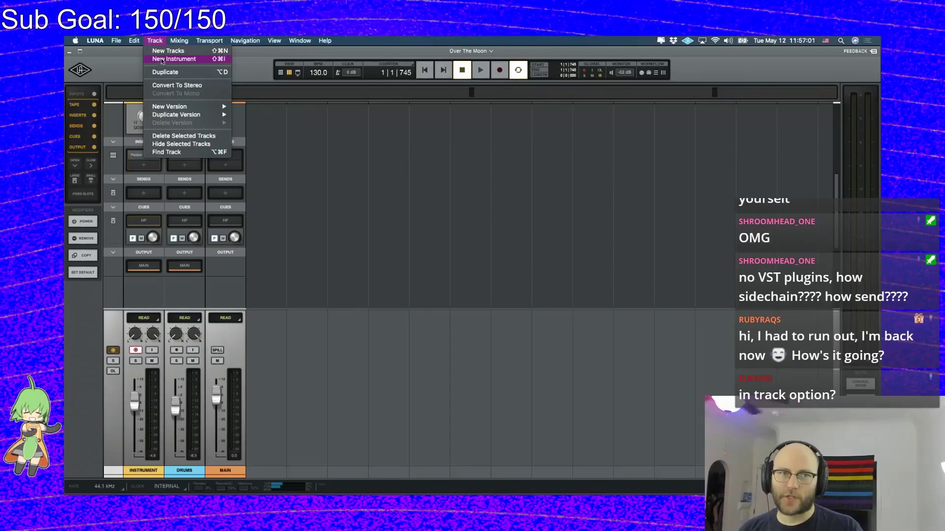
pyautogui.click(163, 51)
pyautogui.click(107, 126)
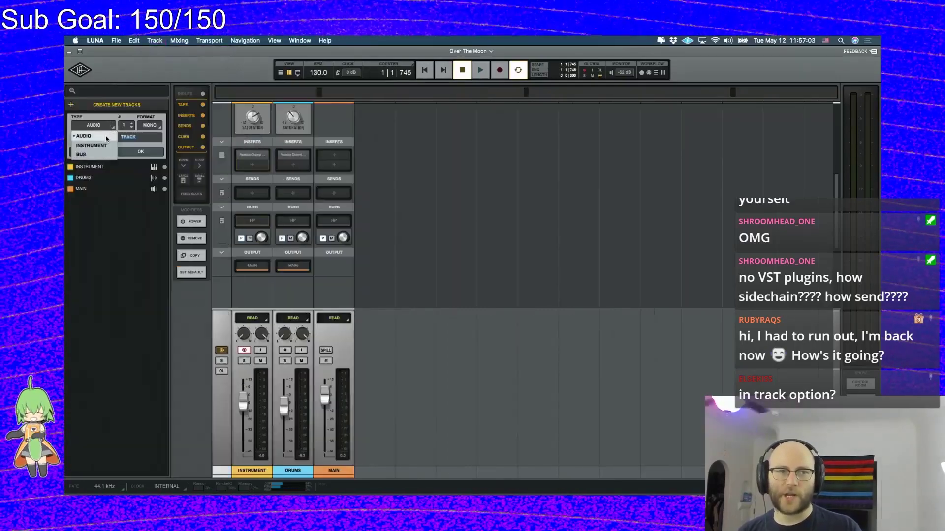
pyautogui.click(97, 135)
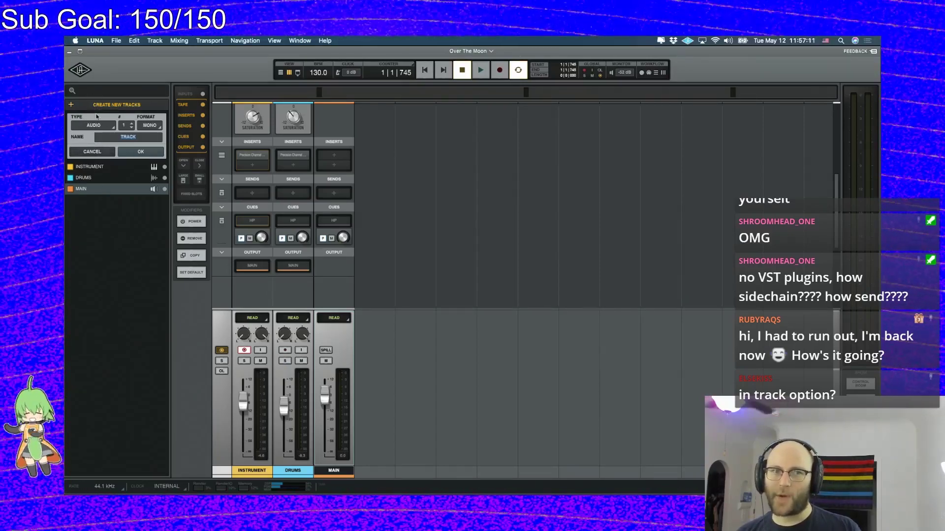
pyautogui.click(92, 152)
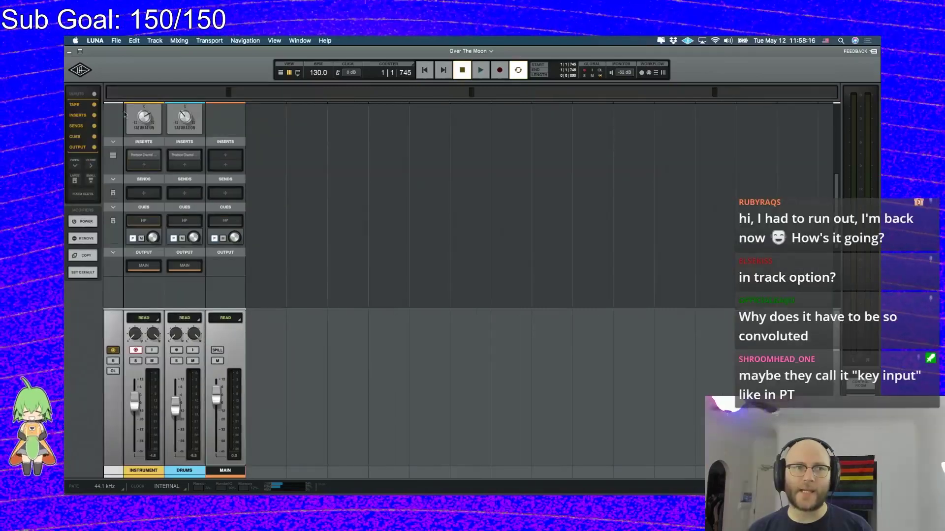
# Create one stereo audio track and rename it SEND
pyautogui.click(116, 40)
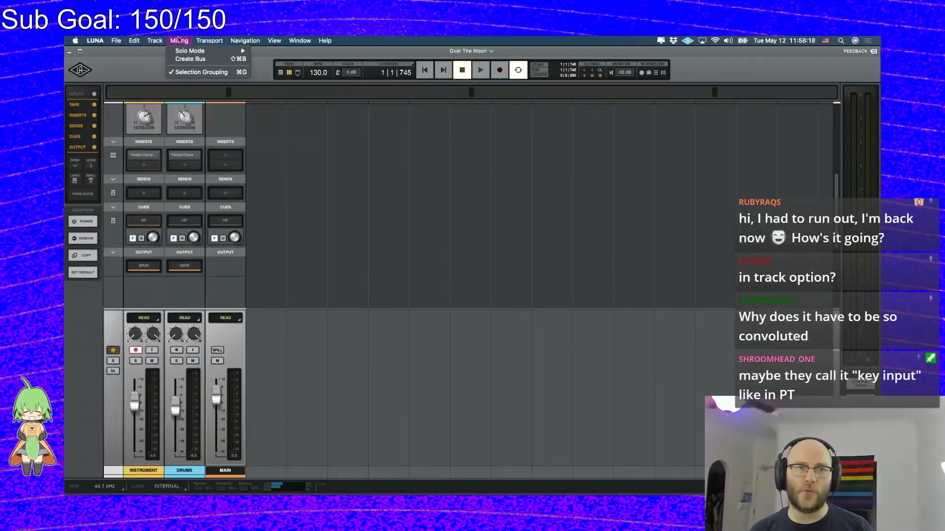
pyautogui.click(166, 52)
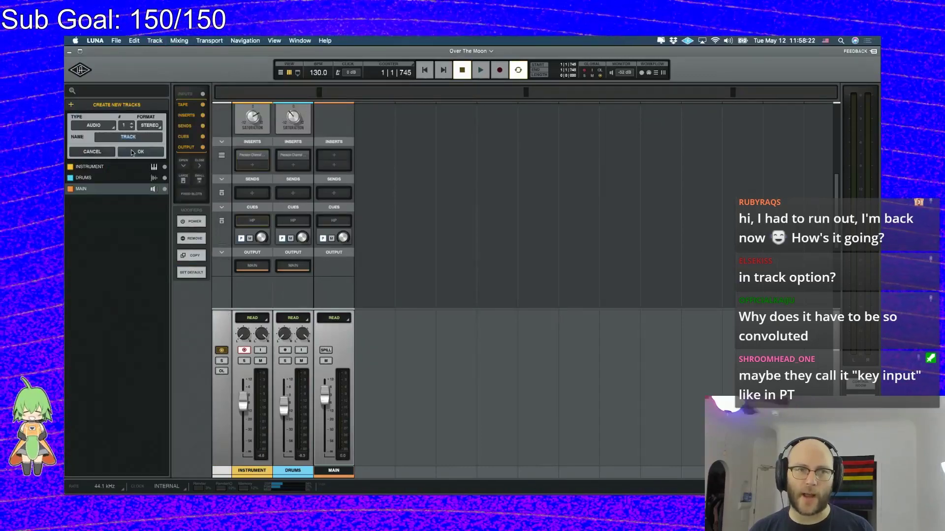
pyautogui.click(133, 152)
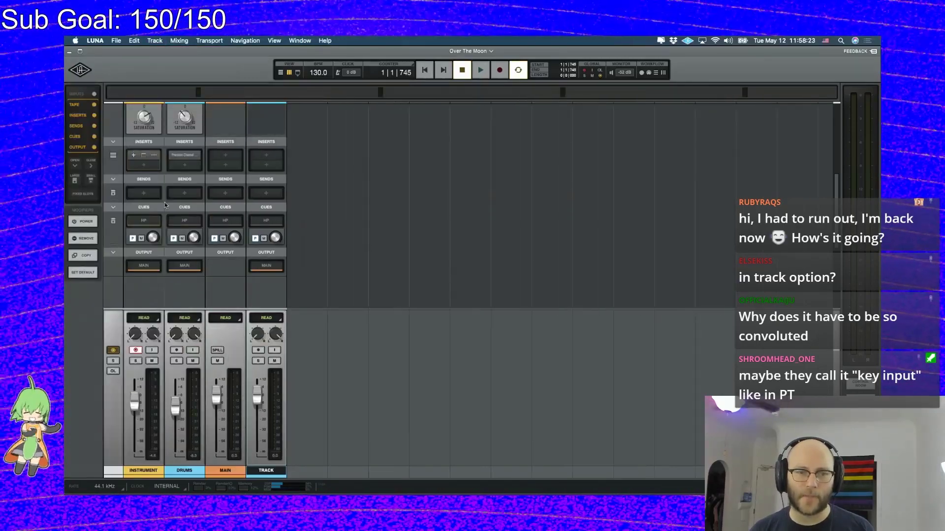
pyautogui.doubleClick(265, 471)
pyautogui.write('SEND')
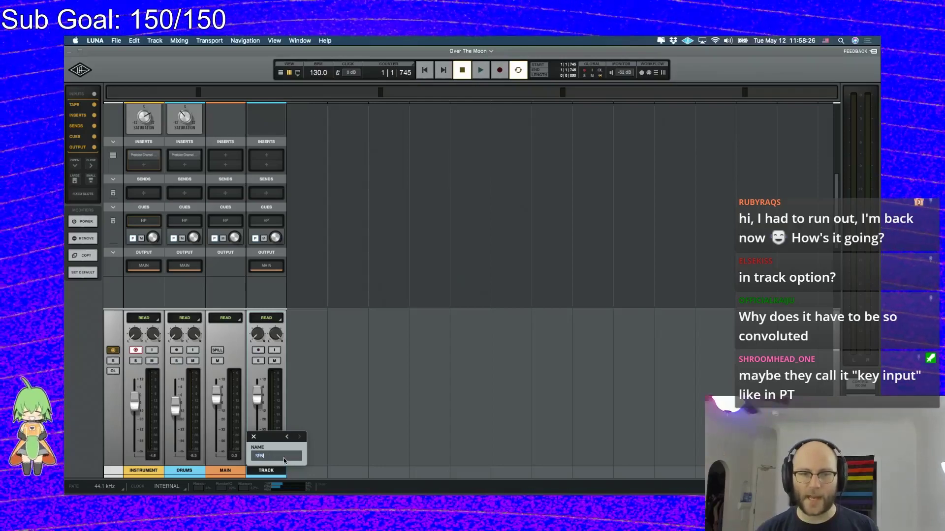
pyautogui.press('Return')
pyautogui.rightClick(277, 471)
pyautogui.press('Escape')
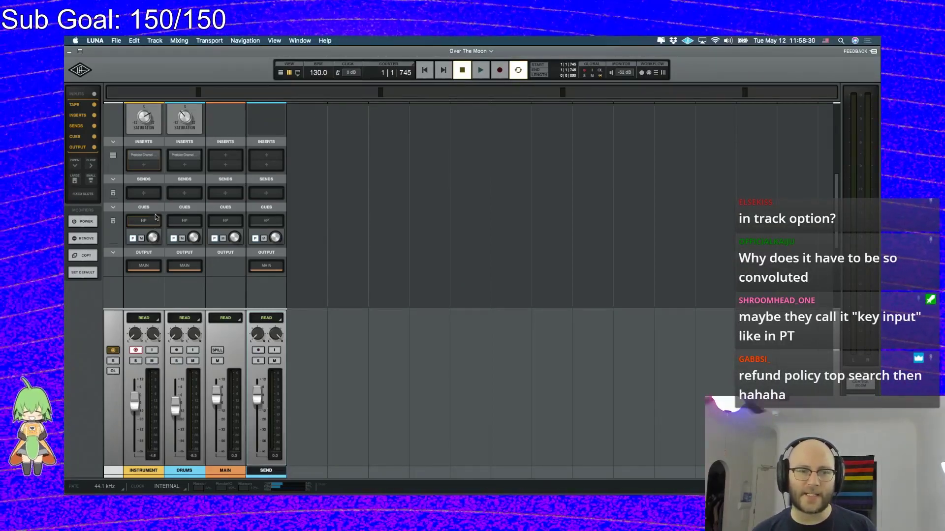
# Route the DRUMS track's first send to the VIRTUAL 1-2 output
pyautogui.click(184, 192)
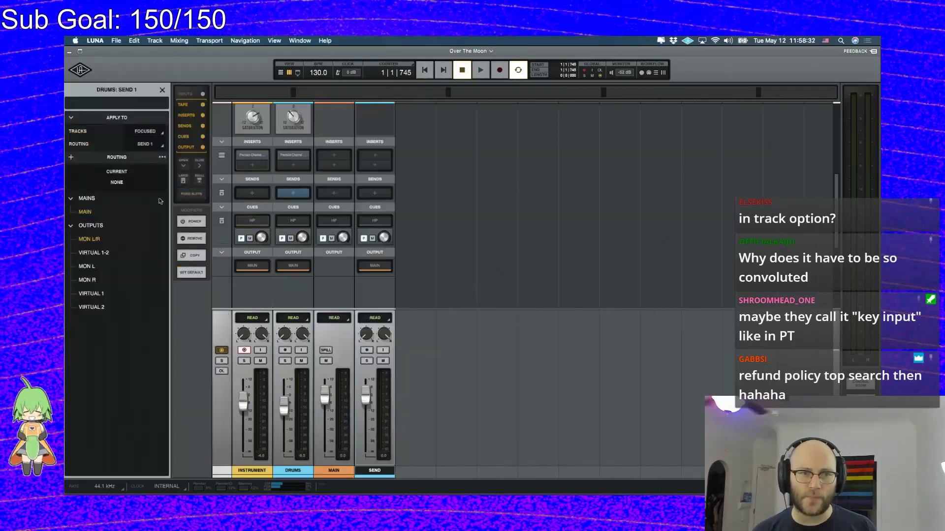
pyautogui.click(94, 253)
pyautogui.click(293, 193)
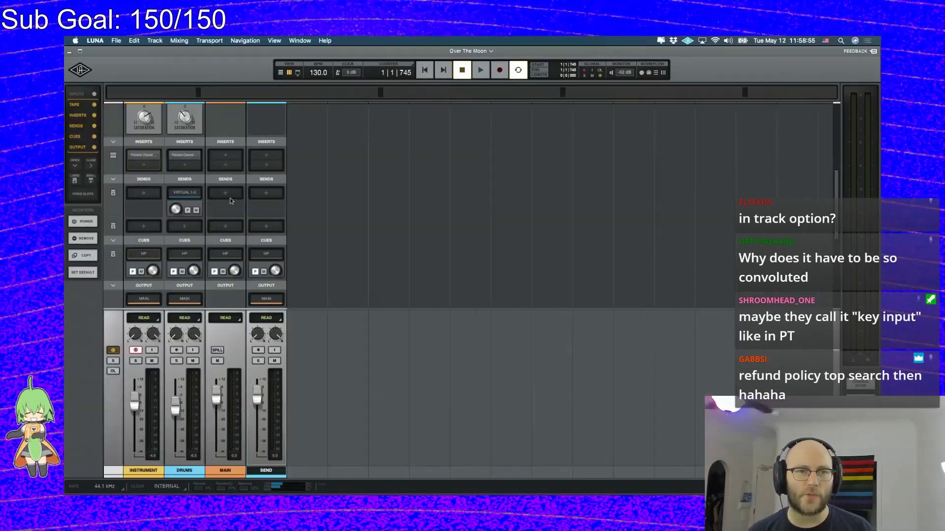
# Delete the SEND audio track and route the DRUMS track's first send to the Return bus
pyautogui.click(189, 197)
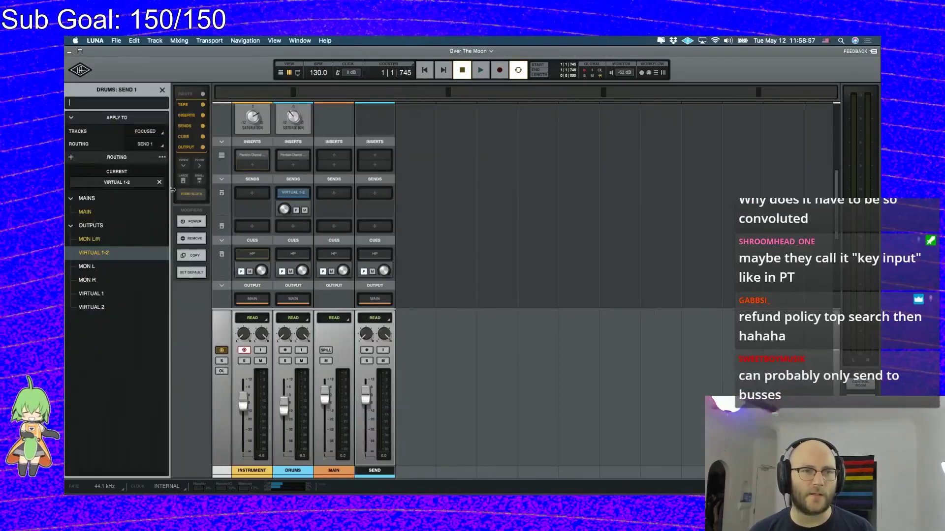
pyautogui.rightClick(383, 471)
pyautogui.click(367, 460)
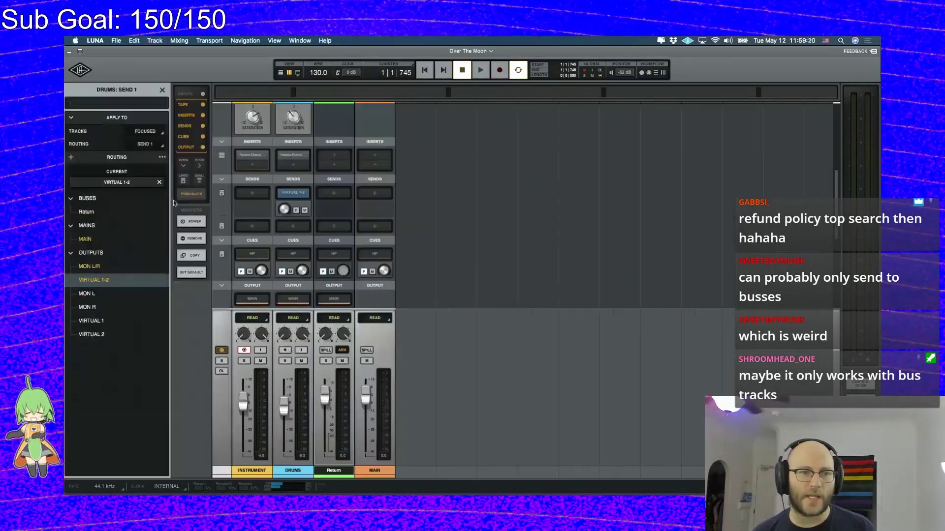
pyautogui.click(87, 212)
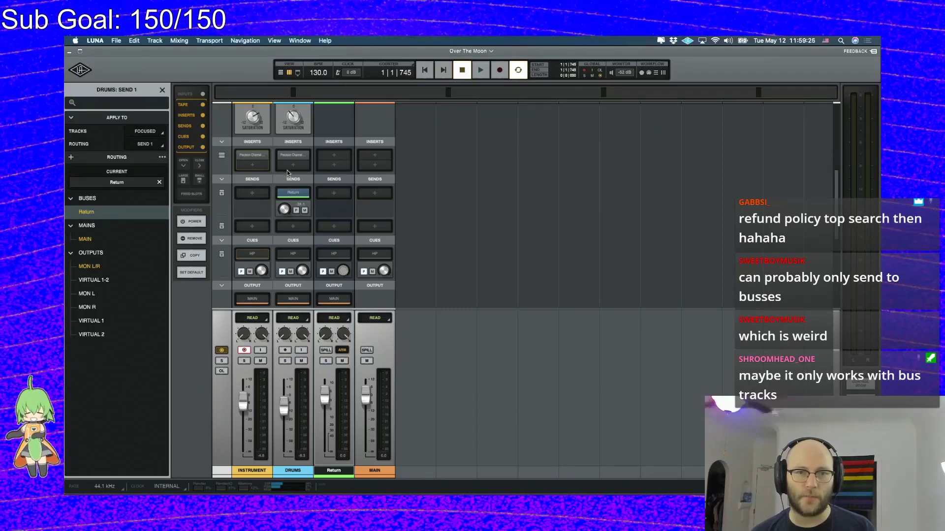
# Test the DRUMS send by toggling the Return bus's mute, lowering its fader to minimum and playing the session
pyautogui.click(342, 361)
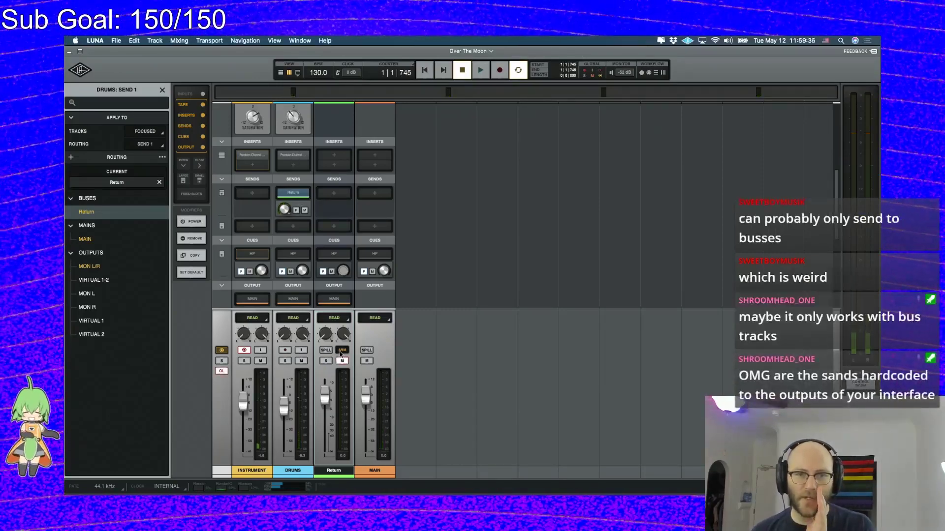
pyautogui.click(342, 351)
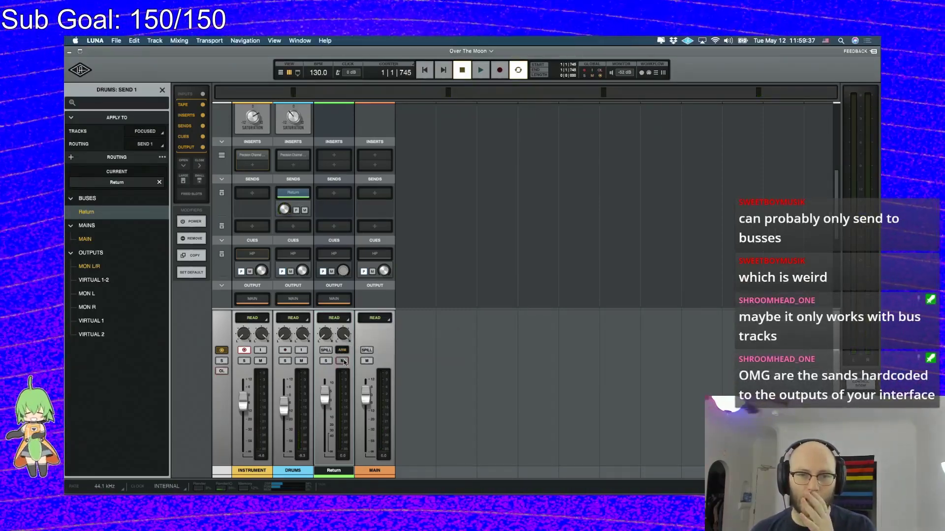
pyautogui.moveTo(325, 384); pyautogui.dragTo(325, 452)
pyautogui.click(343, 361)
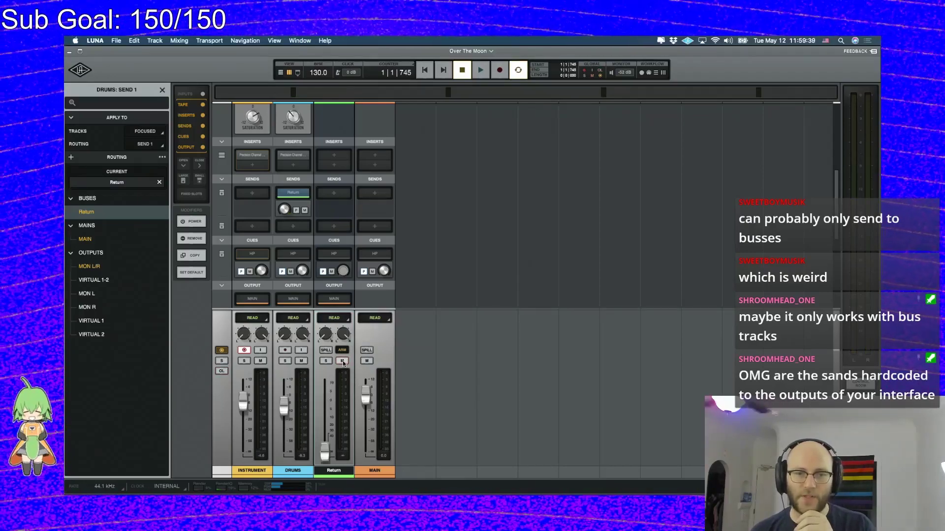
pyautogui.press('space')
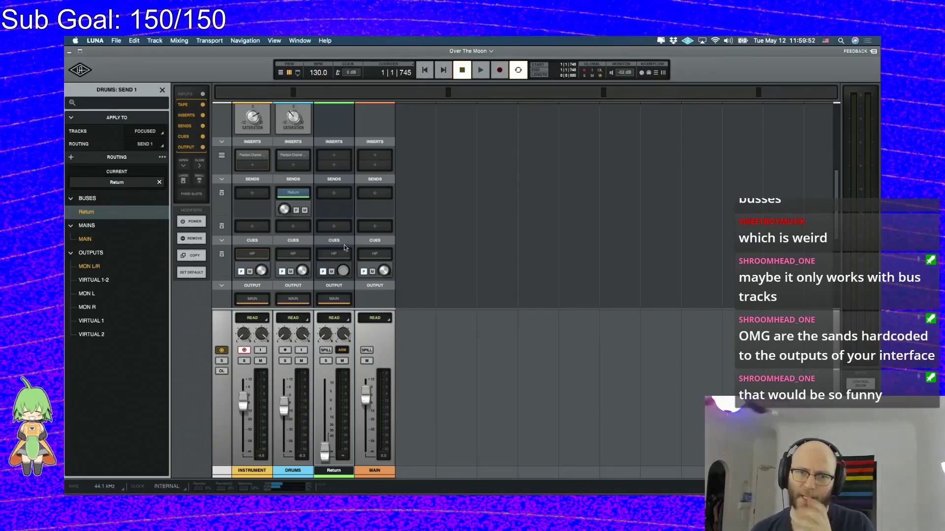
# Switch to the Vivaldi browser and search Google for "luna DAW sidechain"
pyautogui.press('super+Tab')
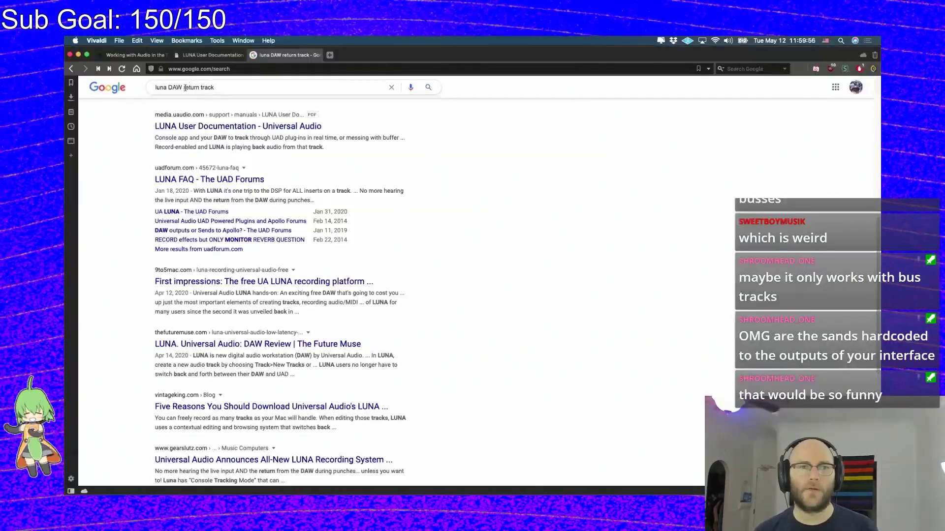
pyautogui.moveTo(184, 88); pyautogui.dragTo(409, 87)
pyautogui.press('BackSpace')
pyautogui.write('sidechain')
pyautogui.press('Return')
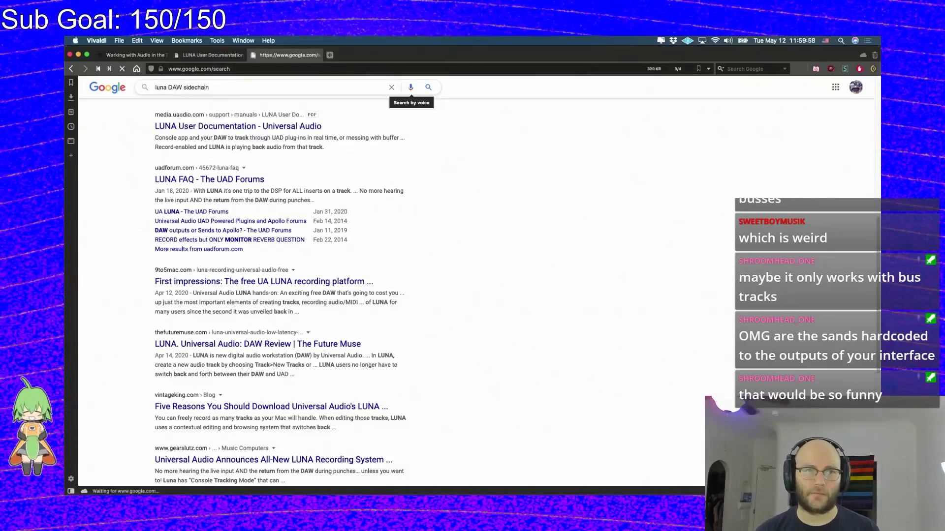
# Open the UA LUNA forum thread from the search results and read its posts about side-chaining
pyautogui.scroll(-5, 274, 246)
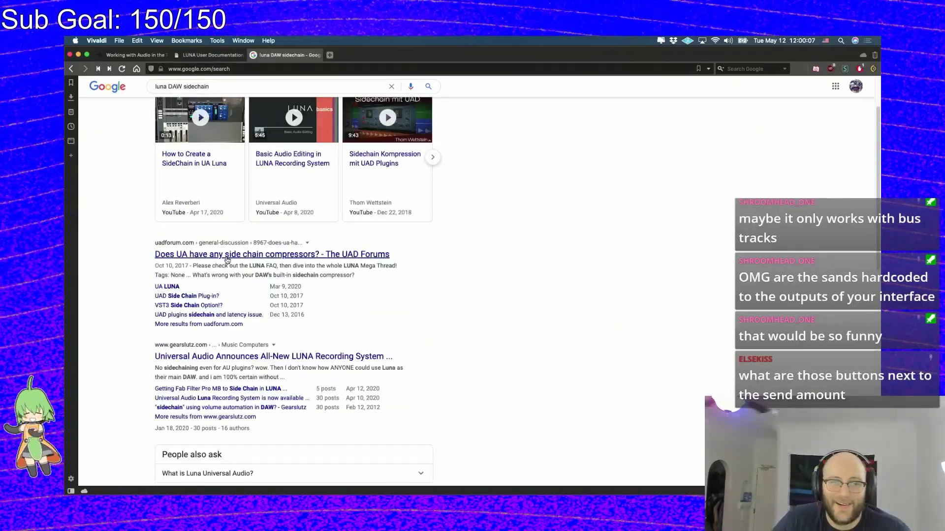
pyautogui.click(176, 287)
pyautogui.scroll(-10, 509, 303)
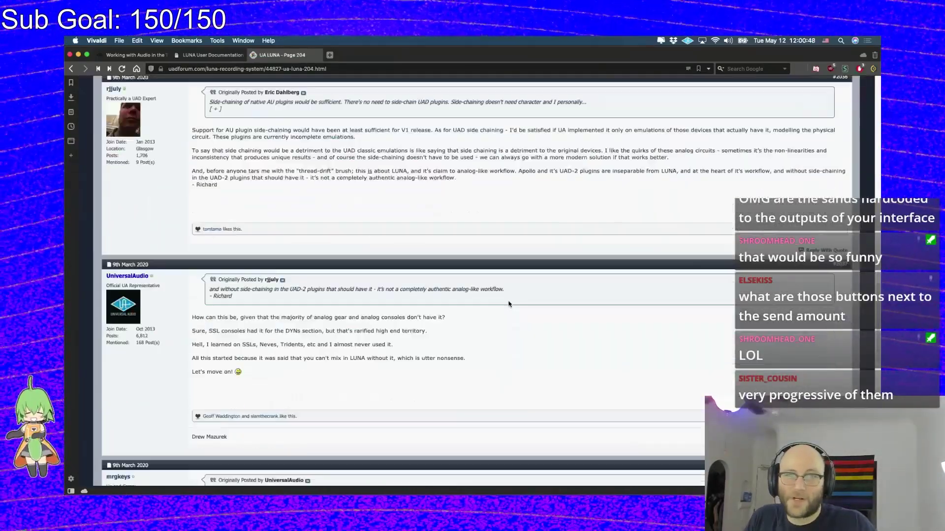
pyautogui.scroll(-3, 508, 303)
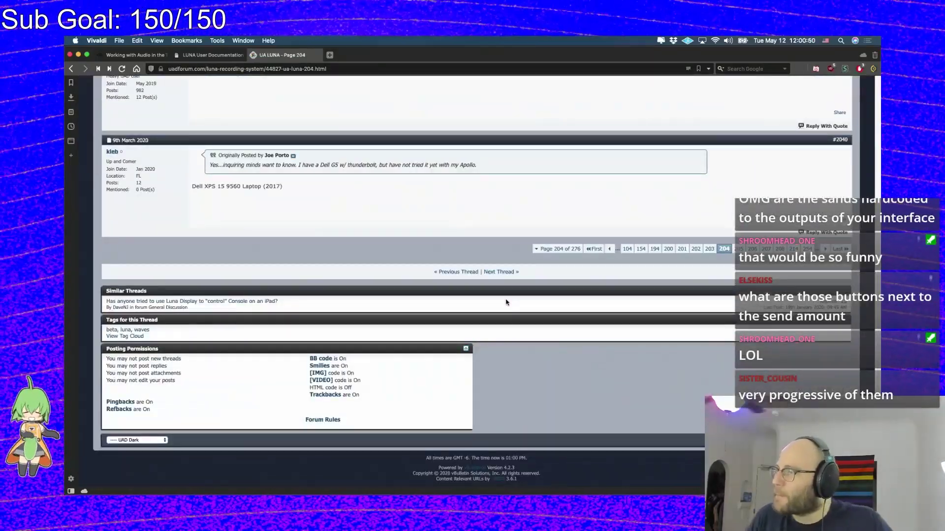
pyautogui.scroll(-1, 510, 303)
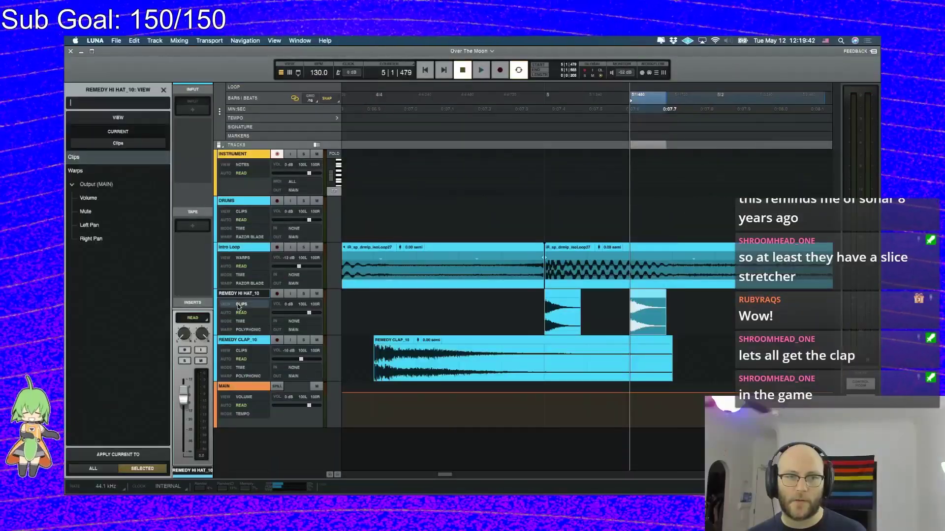
# Select a time range across the two clips on the REMEDY HI HAT_10 track around bar 5
pyautogui.scroll(3, 610, 295)
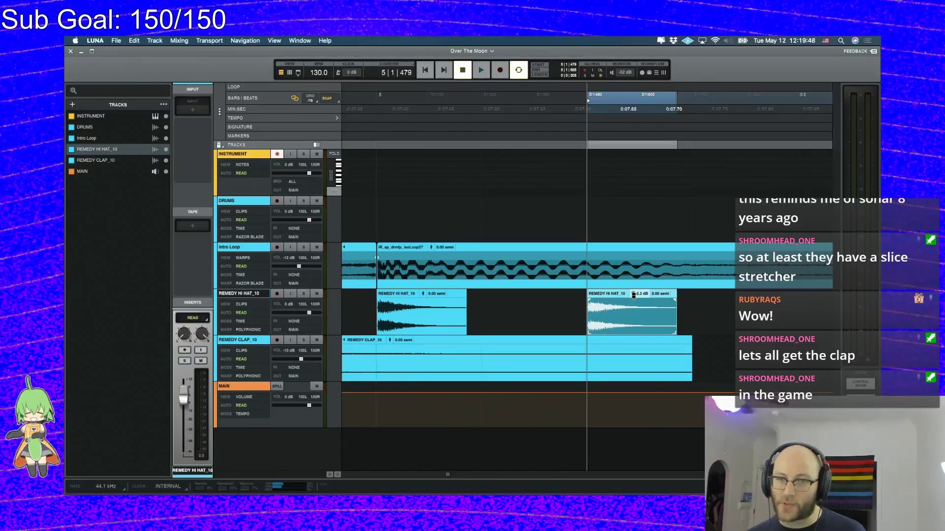
pyautogui.scroll(-3, 630, 294)
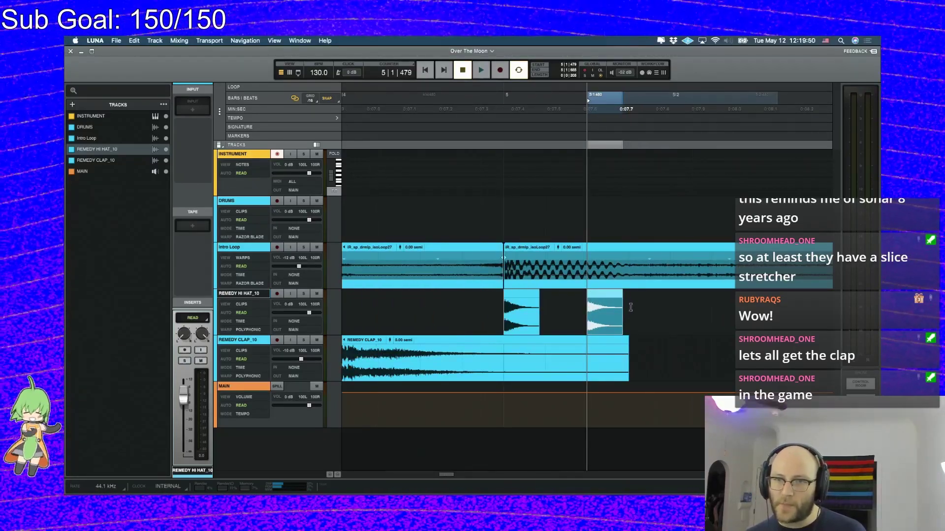
pyautogui.moveTo(661, 310); pyautogui.dragTo(509, 311)
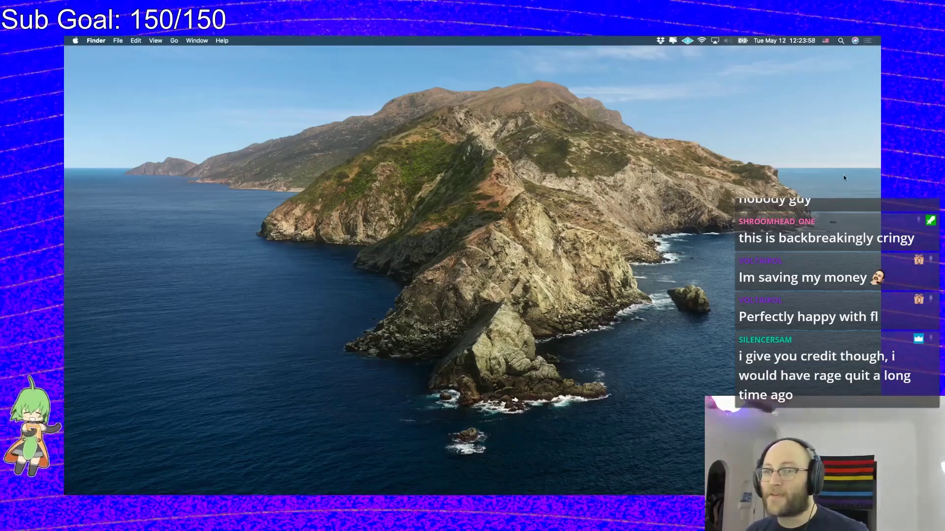
# Launch LUNA from the desktop by searching for the application
pyautogui.moveTo(849, 138); pyautogui.dragTo(441, 340)
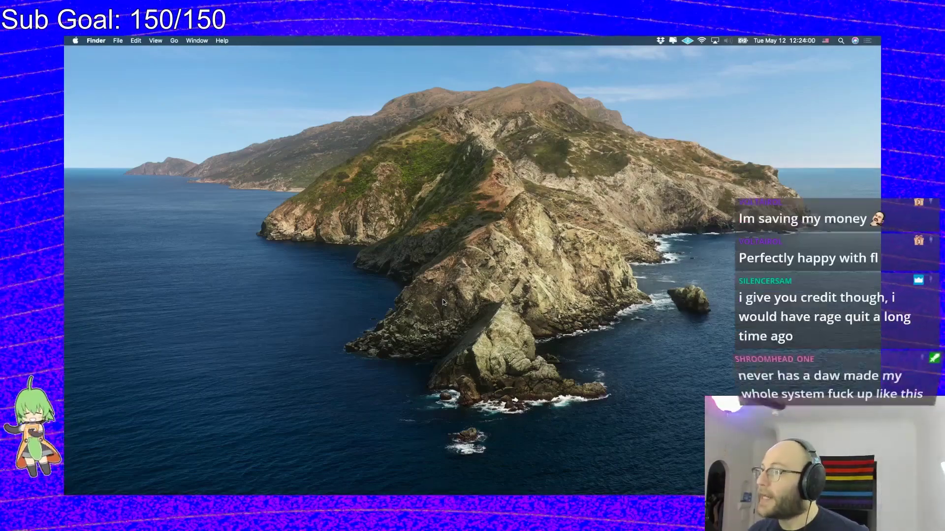
pyautogui.press('super+space')
pyautogui.write('lun')
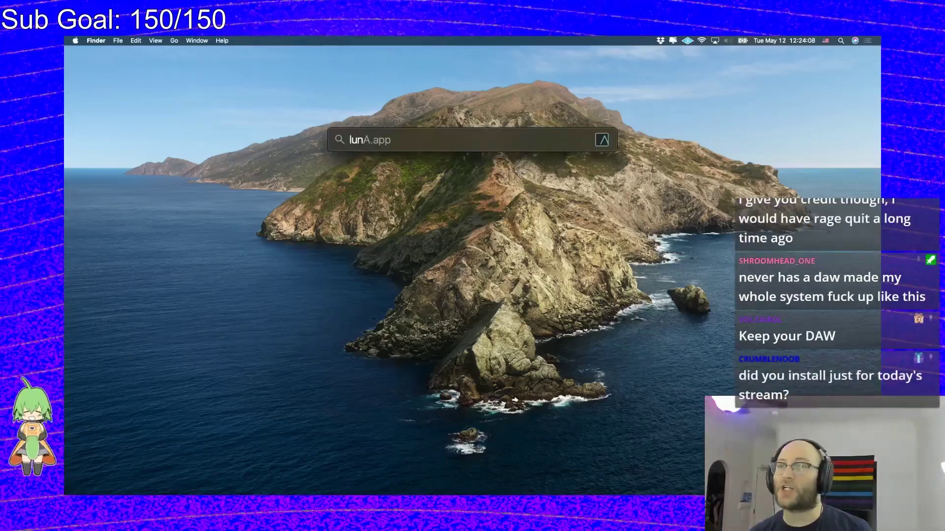
pyautogui.press('Return')
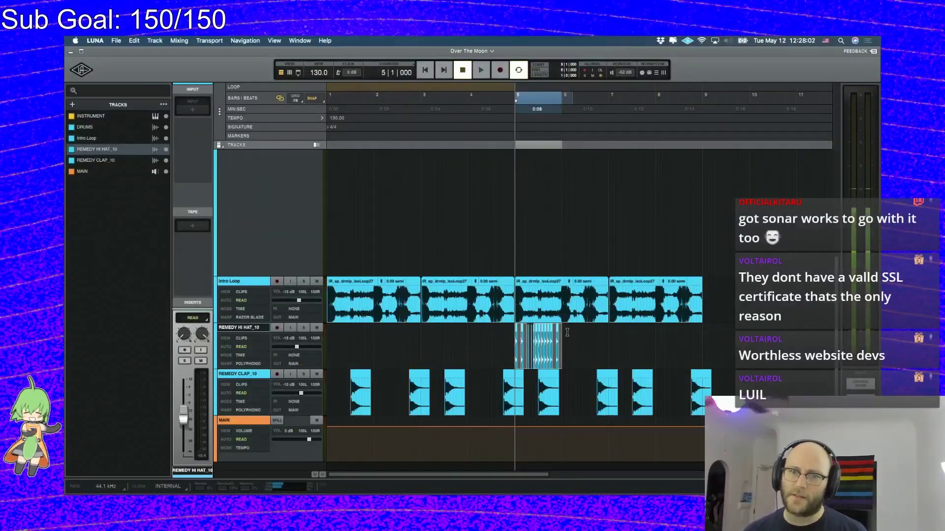
# Check the transport commands and the context options of the bar 5 hi-hat clip, without applying any
pyautogui.click(209, 40)
pyautogui.click(550, 329)
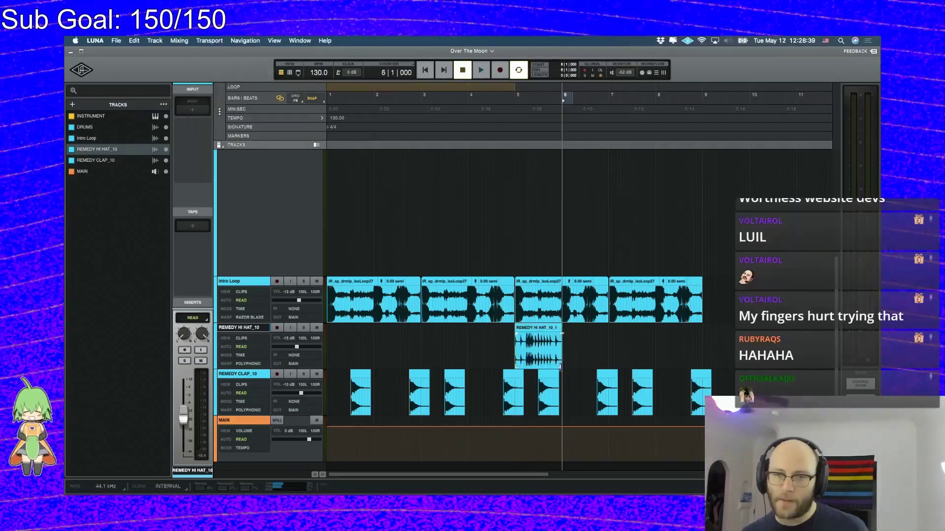
pyautogui.rightClick(550, 329)
pyautogui.press('Escape')
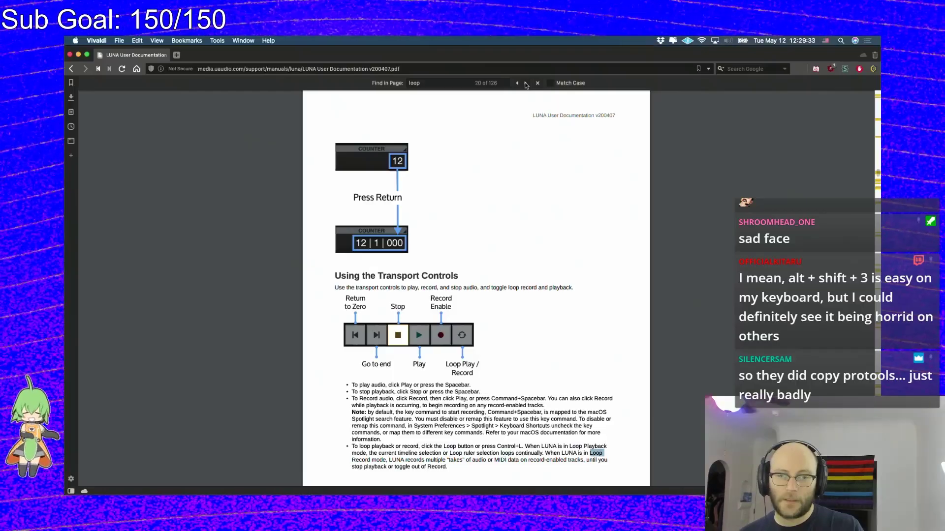
# Go through the successive matches for "loop" in the LUNA User Documentation PDF, checking the loop playback and automation passages
pyautogui.click(525, 82)
pyautogui.click(525, 83)
pyautogui.click(525, 83)
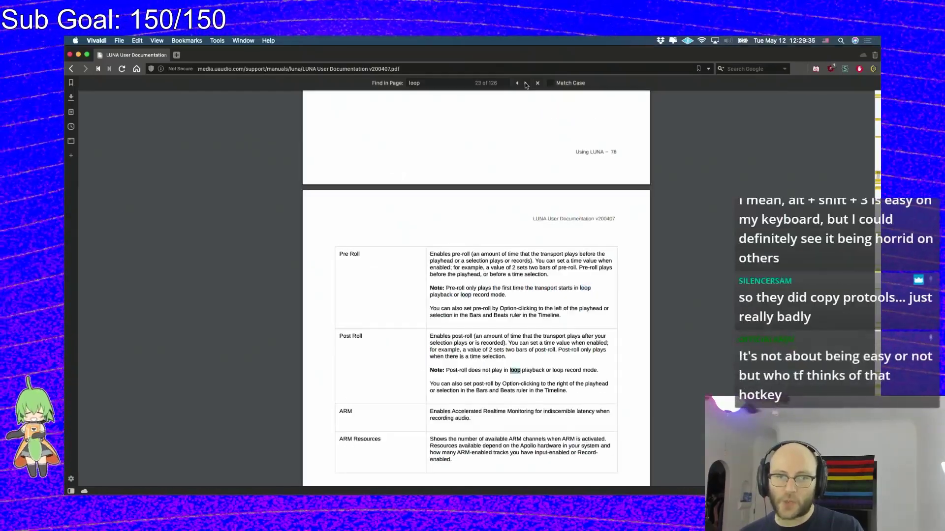
pyautogui.click(525, 82)
pyautogui.click(525, 83)
pyautogui.click(525, 82)
pyautogui.click(525, 83)
pyautogui.click(525, 83)
pyautogui.click(525, 83)
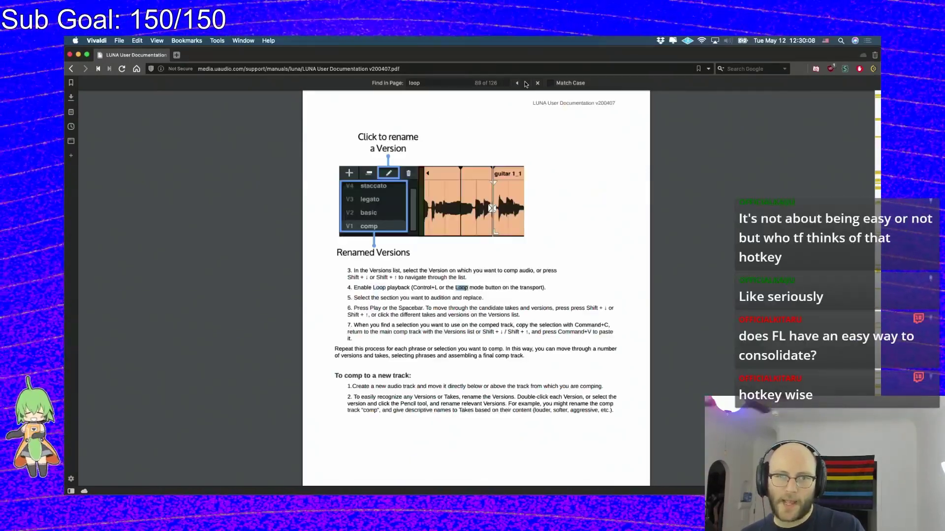
pyautogui.click(525, 82)
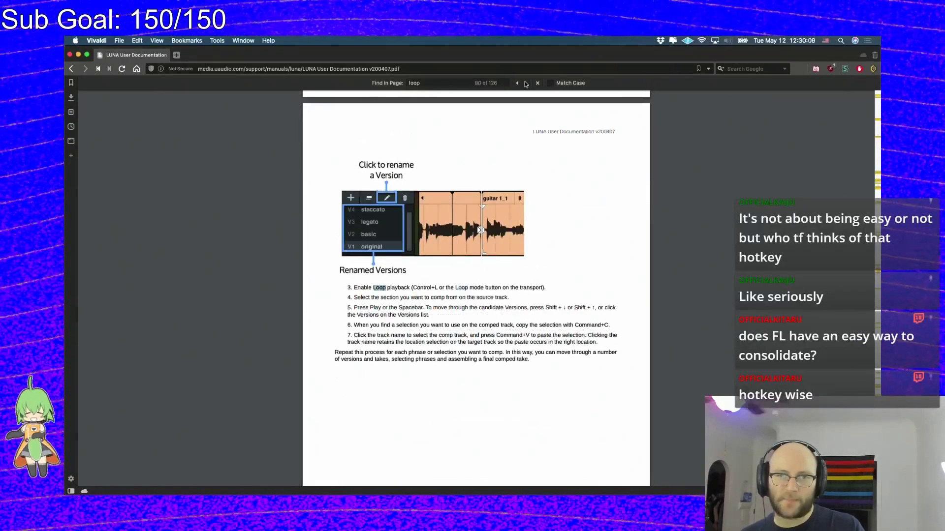
pyautogui.click(525, 83)
pyautogui.click(525, 82)
pyautogui.click(525, 83)
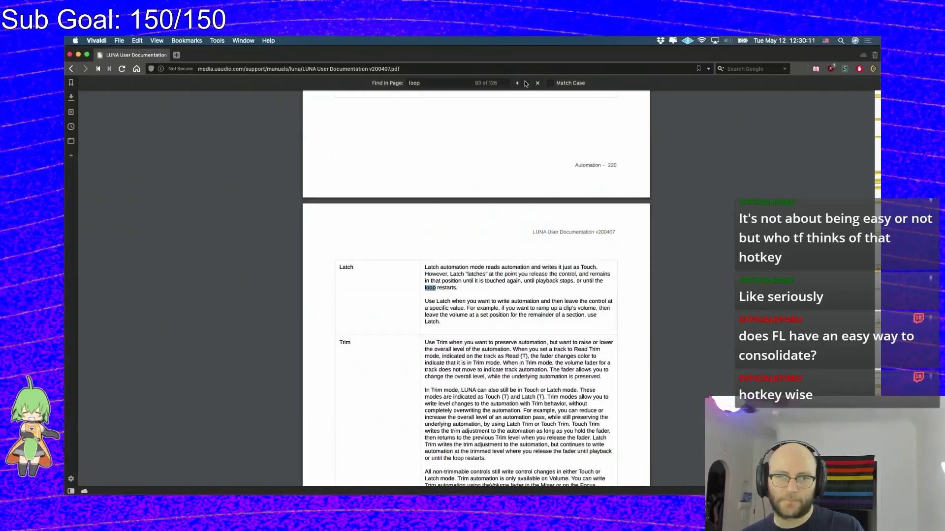
pyautogui.click(525, 83)
pyautogui.click(525, 82)
pyautogui.click(525, 83)
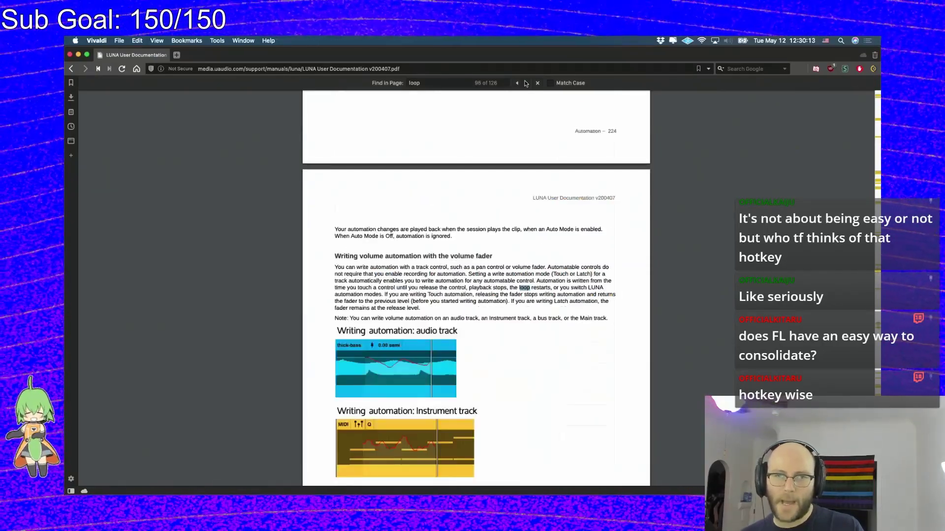
pyautogui.click(525, 82)
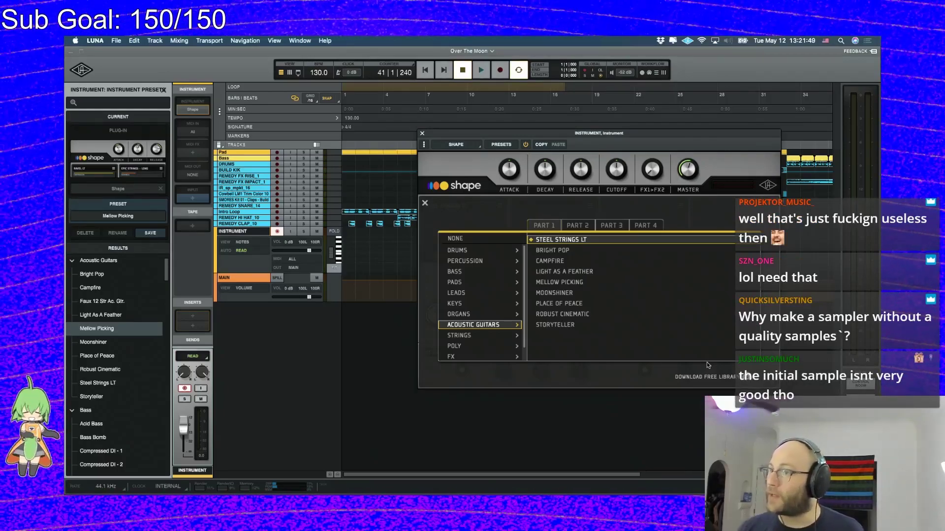
# Close the Shape instrument window and switch back and forth between the session and LUNA's start page
pyautogui.click(422, 133)
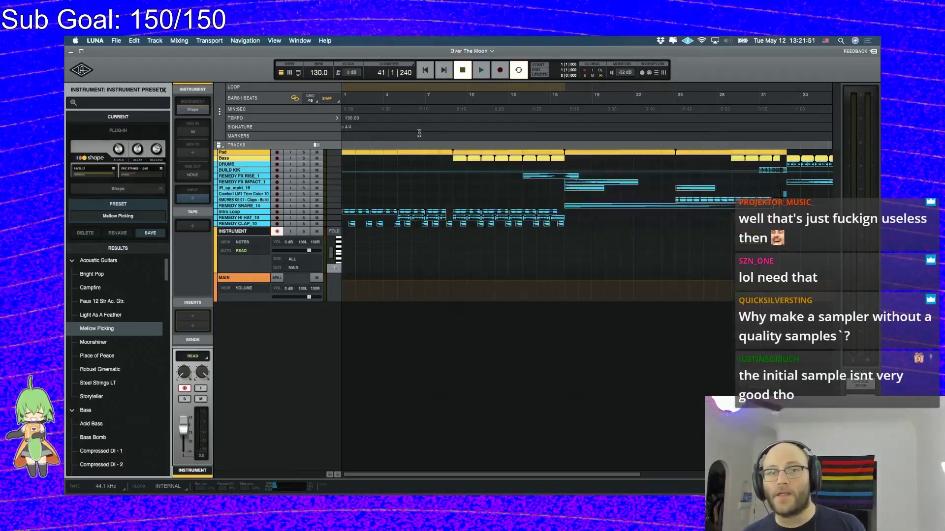
pyautogui.click(81, 70)
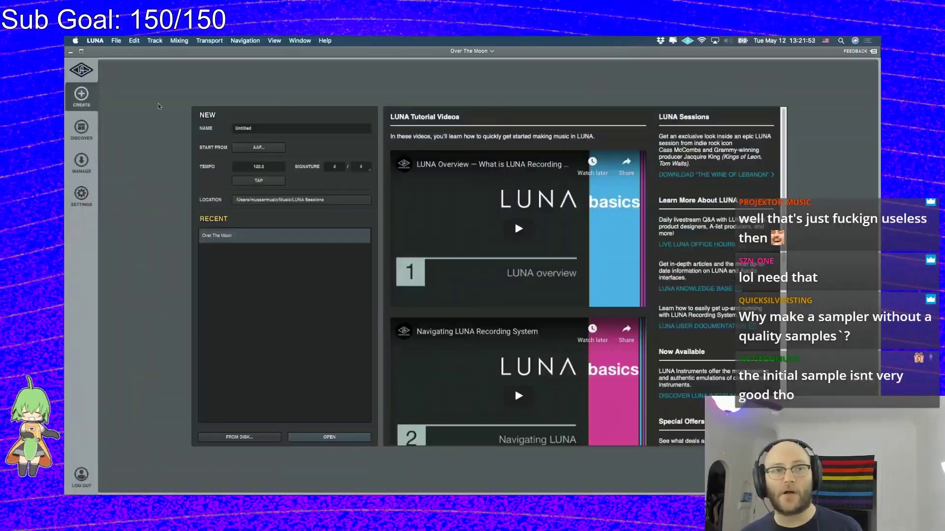
pyautogui.click(88, 72)
pyautogui.click(88, 72)
pyautogui.click(88, 72)
pyautogui.click(88, 73)
pyautogui.click(88, 72)
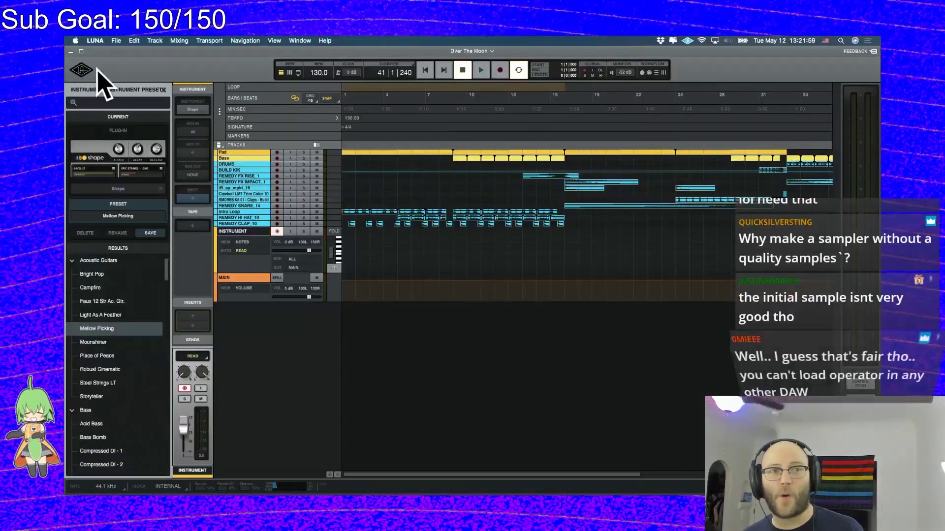
# Browse the Discover store's LUNA Instruments and Extensions from the start page
pyautogui.click(87, 72)
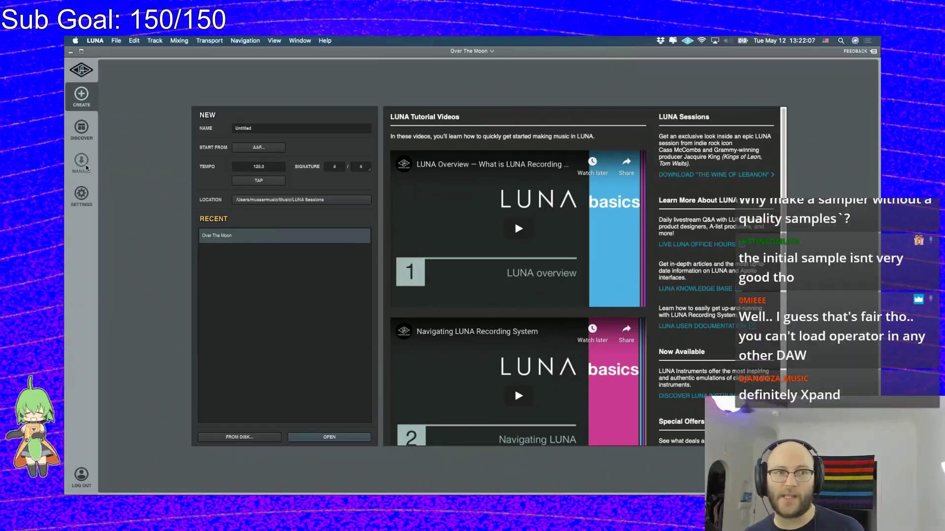
pyautogui.click(86, 168)
pyautogui.click(79, 131)
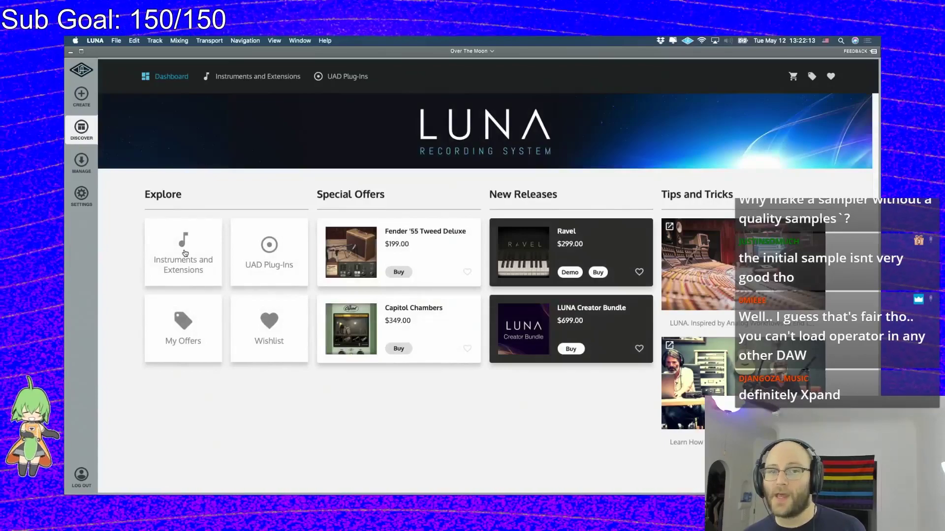
pyautogui.click(185, 254)
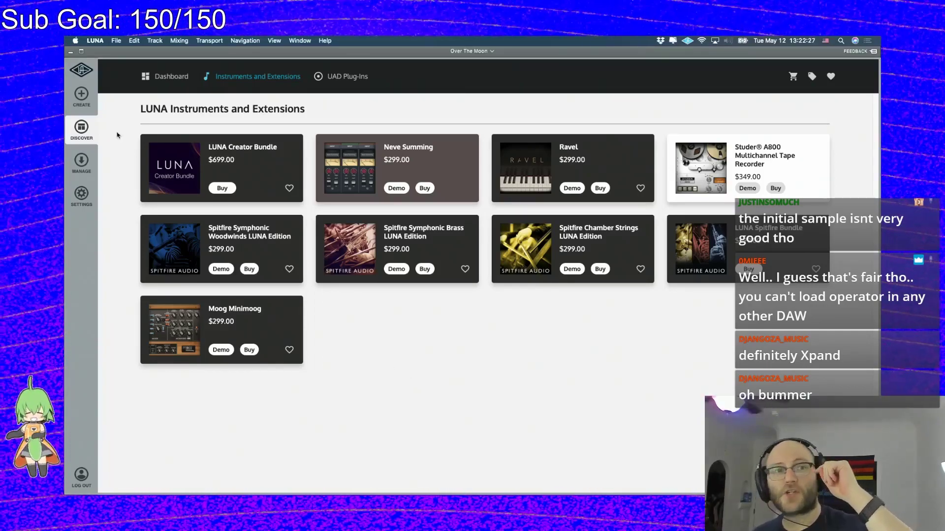
# Return to the Over The Moon session and reopen the start page for creating a new session
pyautogui.click(82, 71)
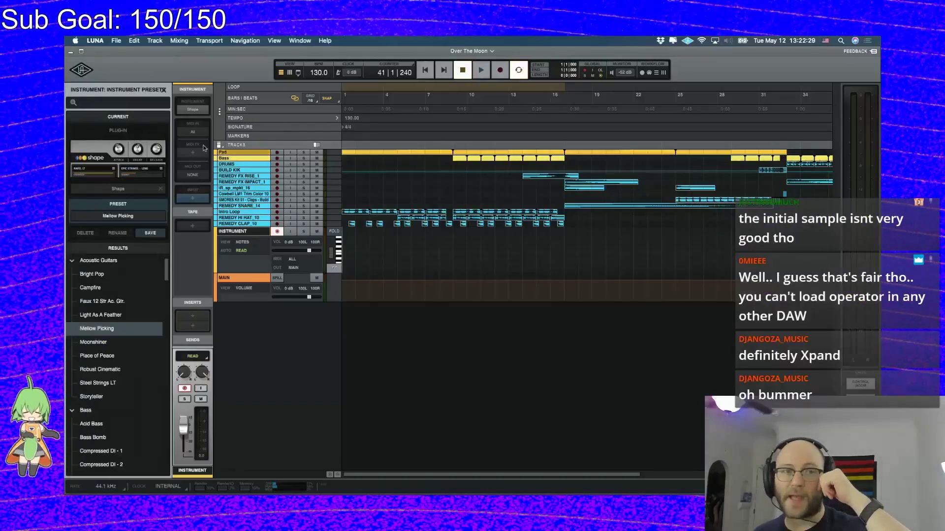
pyautogui.click(87, 72)
pyautogui.click(87, 102)
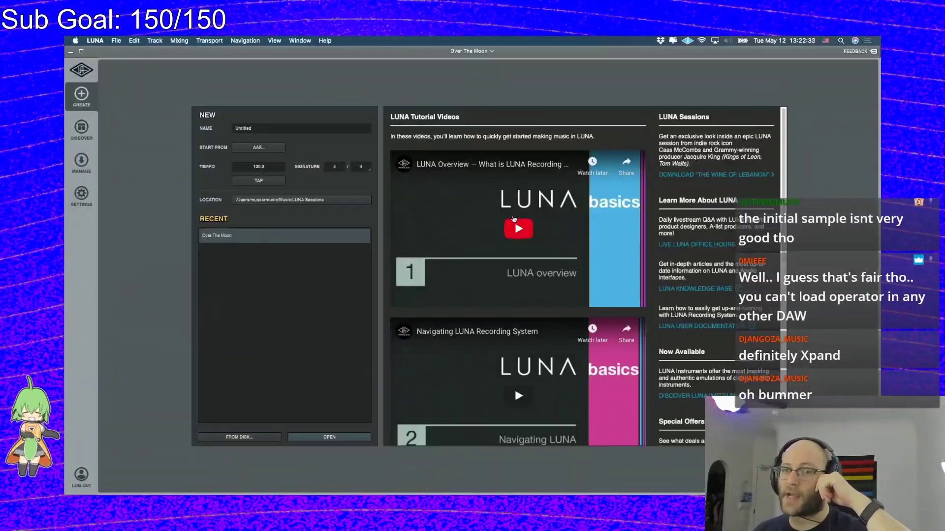
# Play the LUNA Overview tutorial video, skip ahead through it to the LUNA Instruments section at 2:05, and pause it
pyautogui.click(508, 217)
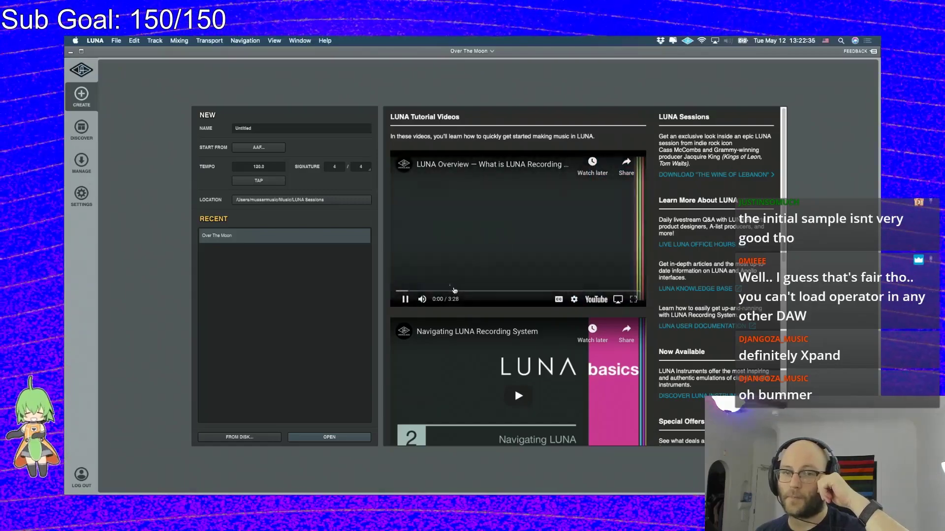
pyautogui.click(469, 272)
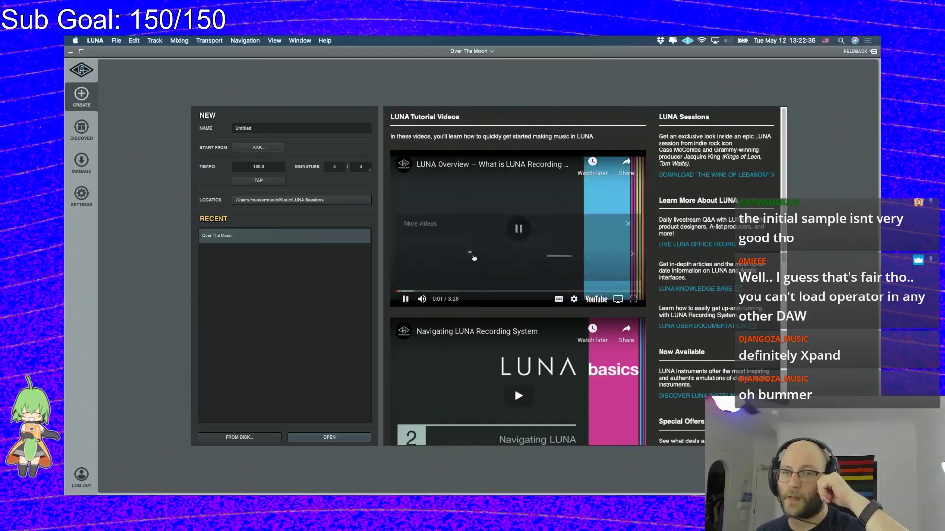
pyautogui.click(475, 292)
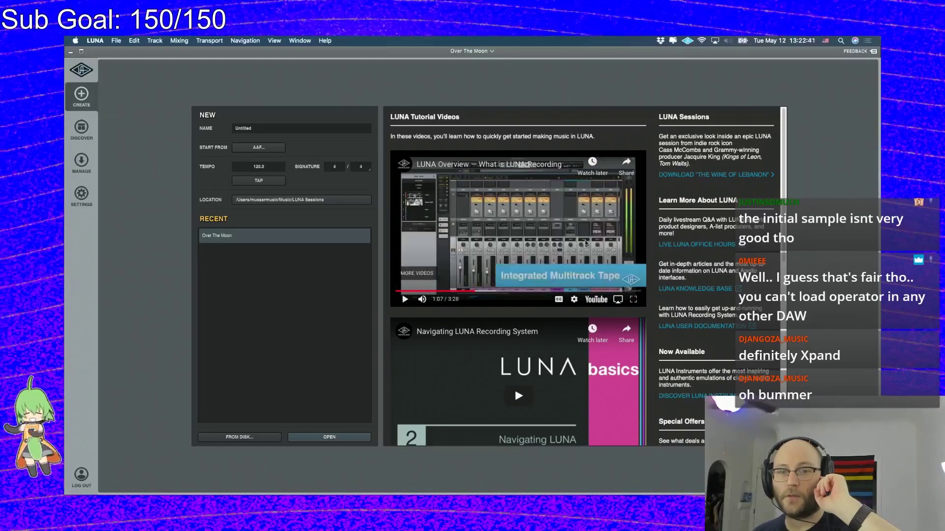
pyautogui.click(483, 292)
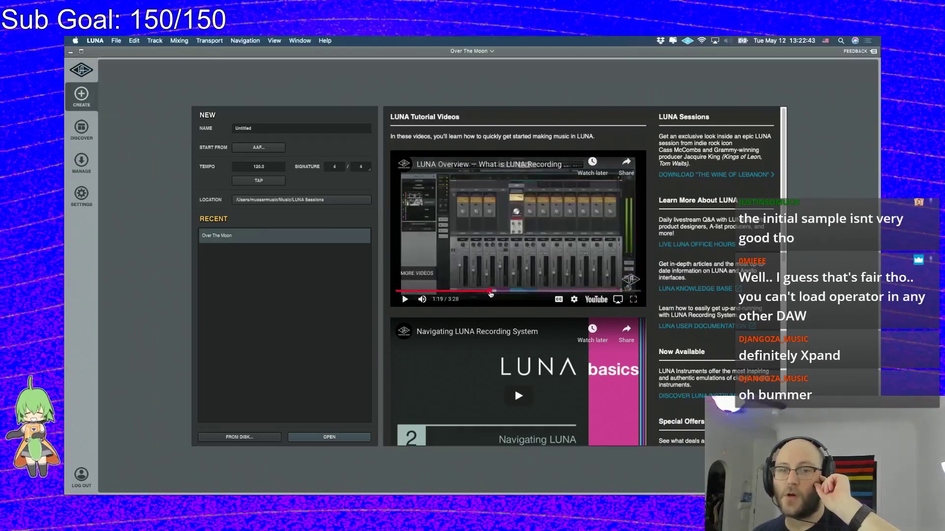
pyautogui.click(507, 292)
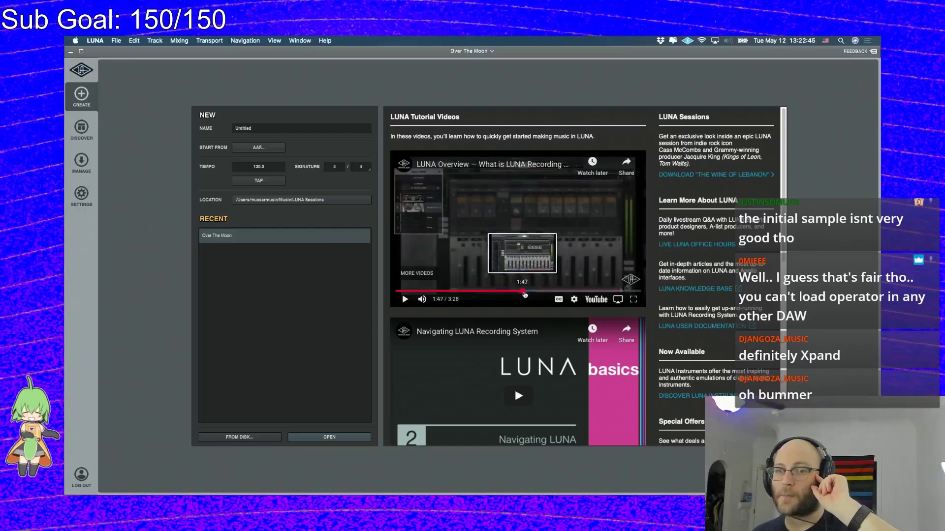
pyautogui.click(551, 292)
pyautogui.press('space')
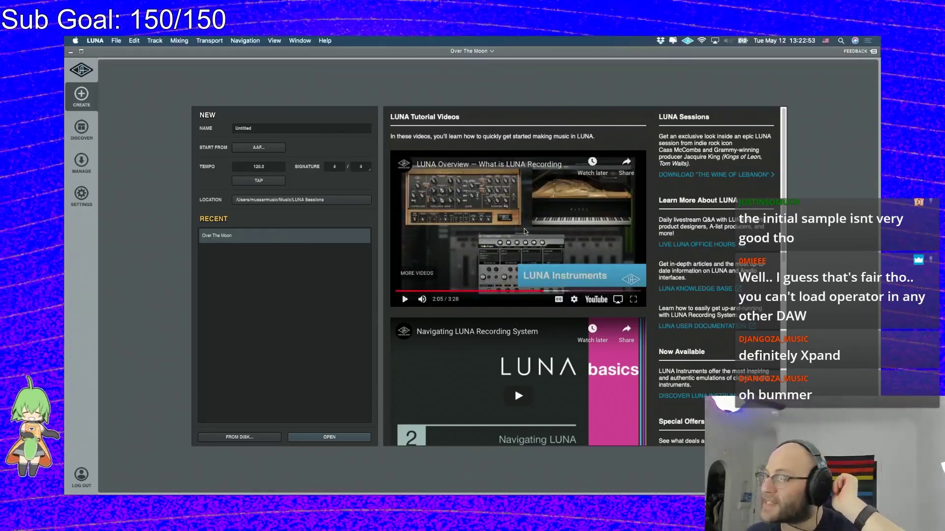
# Open the Discover store and view the product details of Ravel and the Moog Minimoog
pyautogui.click(88, 134)
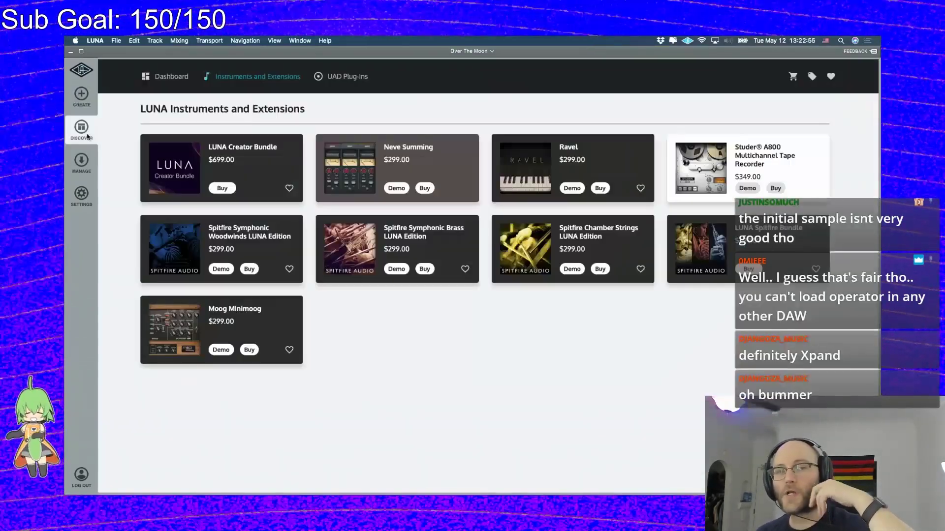
pyautogui.click(585, 153)
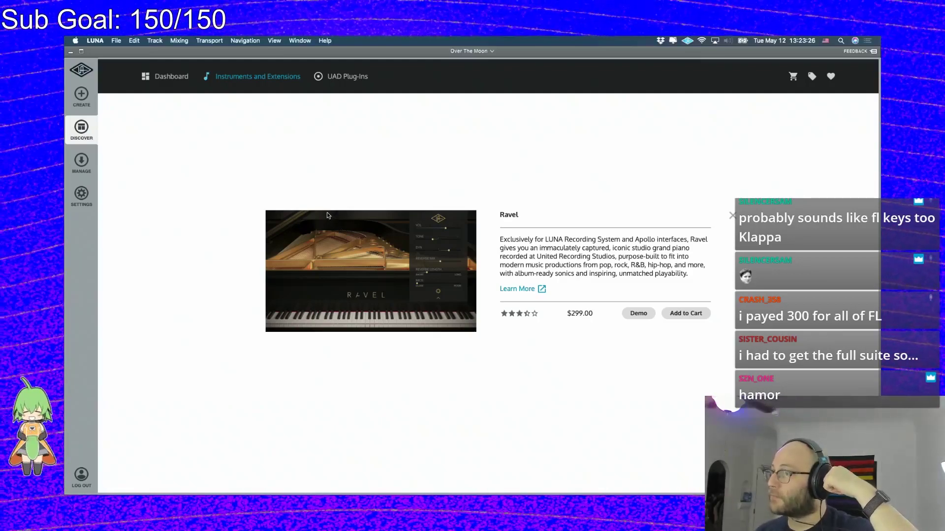
pyautogui.click(732, 215)
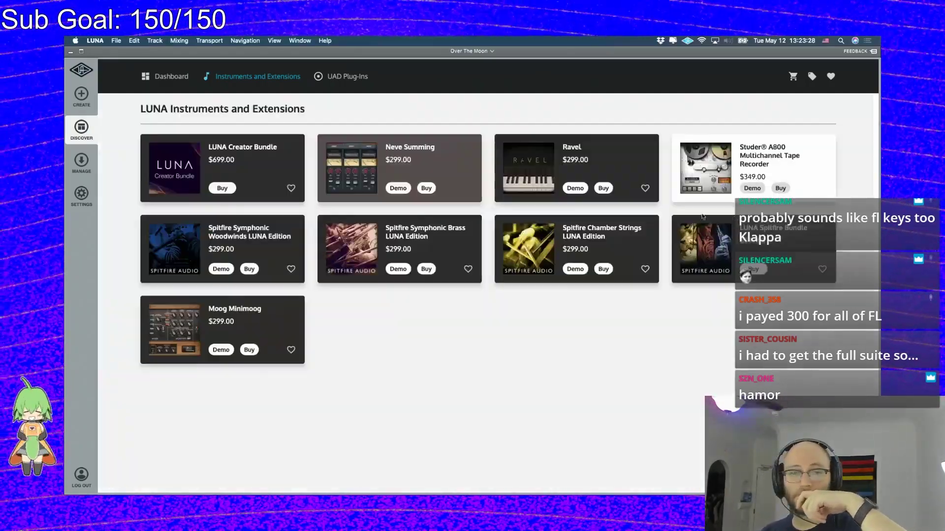
pyautogui.click(243, 310)
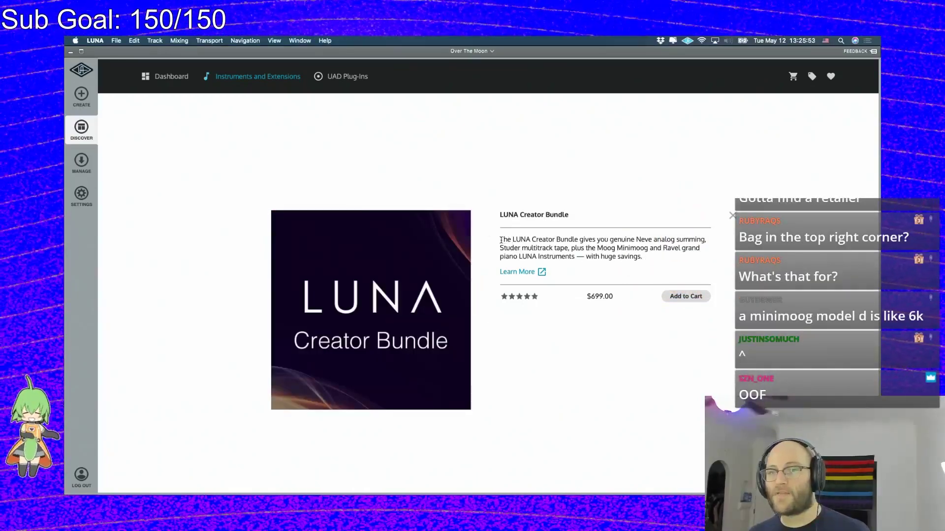
# Read through the LUNA Creator Bundle description by highlighting its text, and close the product page
pyautogui.moveTo(501, 240); pyautogui.dragTo(602, 246)
pyautogui.click(595, 245)
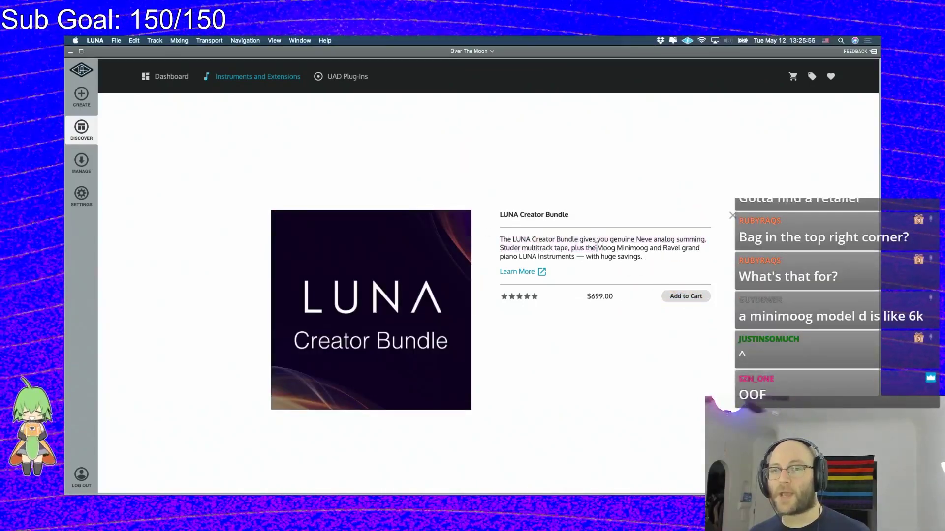
pyautogui.moveTo(652, 263); pyautogui.dragTo(482, 225)
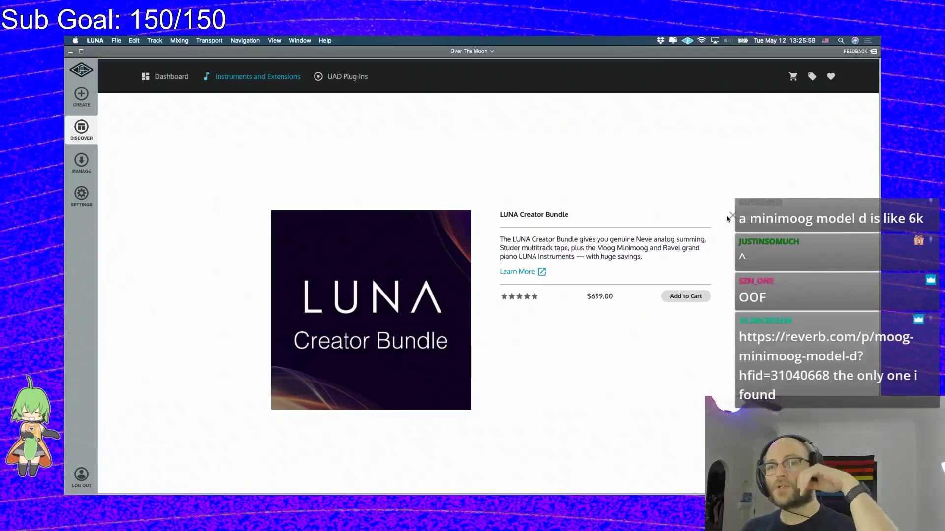
pyautogui.click(731, 216)
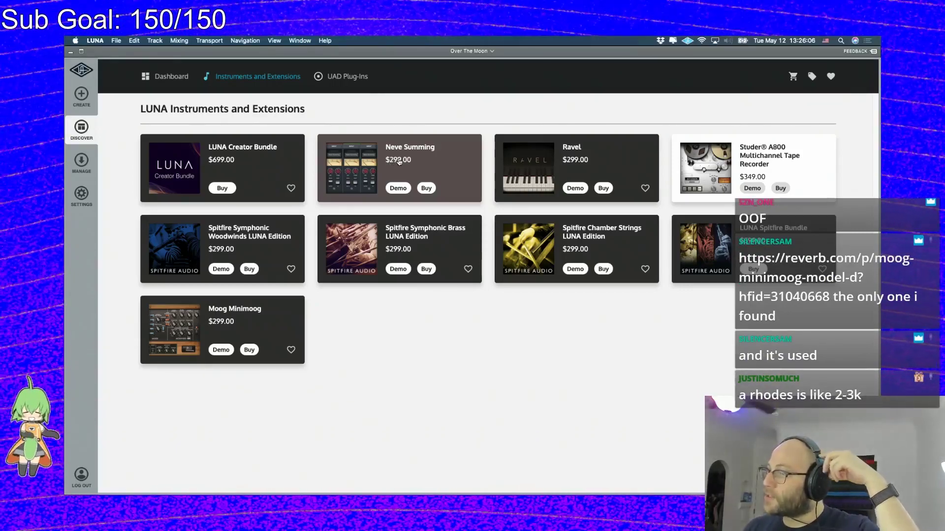
# Revisit the store pages for Neve Summing, Ravel, Moog Minimoog and the LUNA Creator Bundle to compare them, closing each one
pyautogui.click(423, 150)
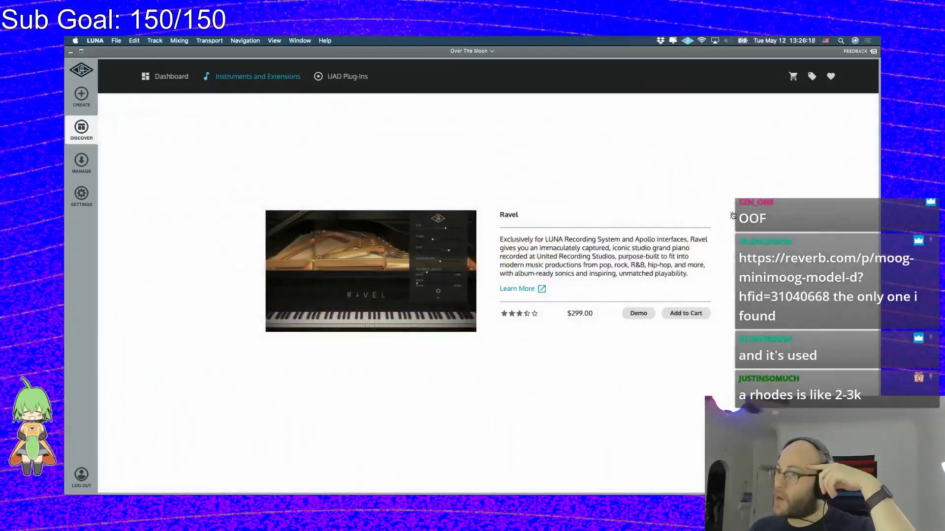
pyautogui.click(726, 213)
pyautogui.click(257, 310)
pyautogui.click(731, 215)
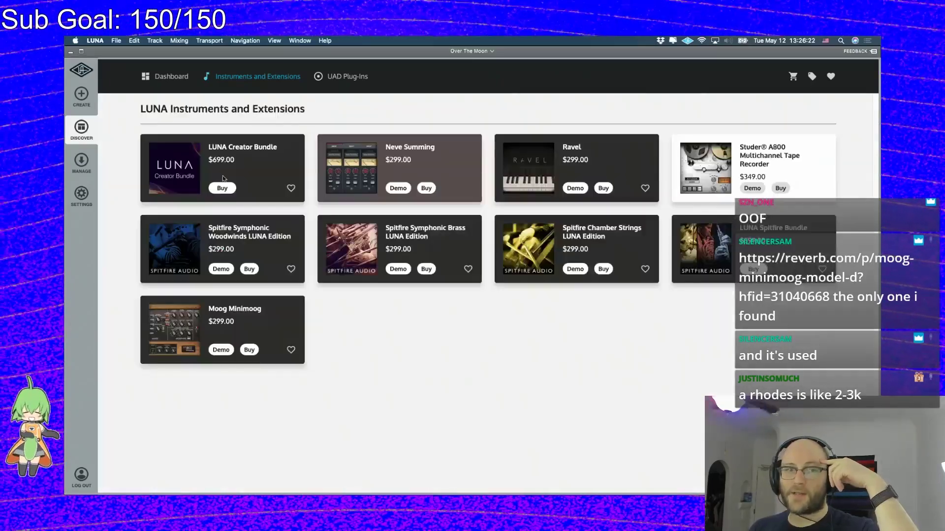
pyautogui.click(240, 149)
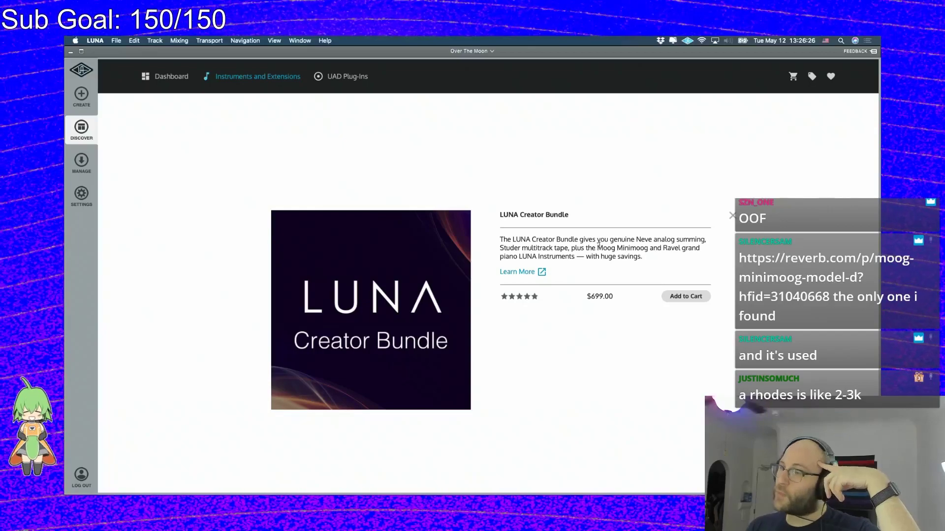
pyautogui.click(732, 214)
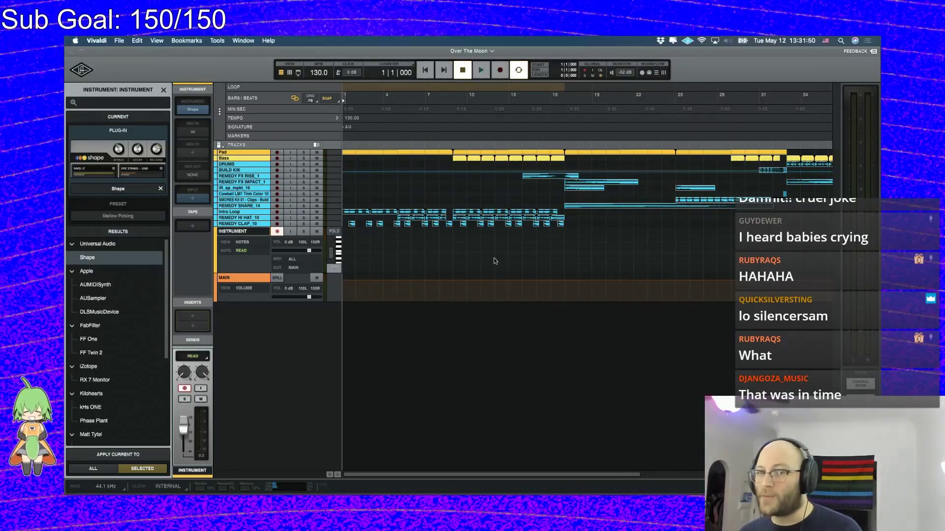
# Switch back to LUNA's store, highlight the price on the Neve Summing page, and close the page
pyautogui.press('super+Tab')
pyautogui.press('super+Tab')
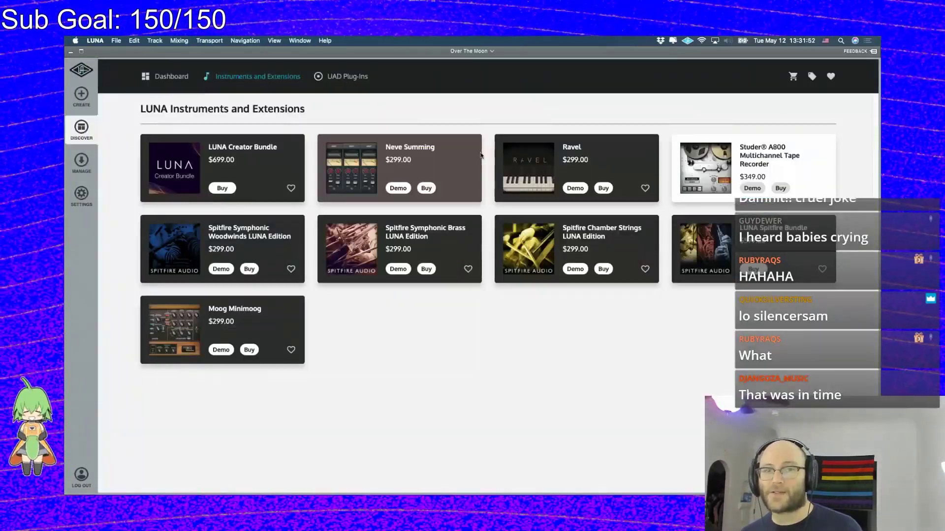
pyautogui.click(400, 152)
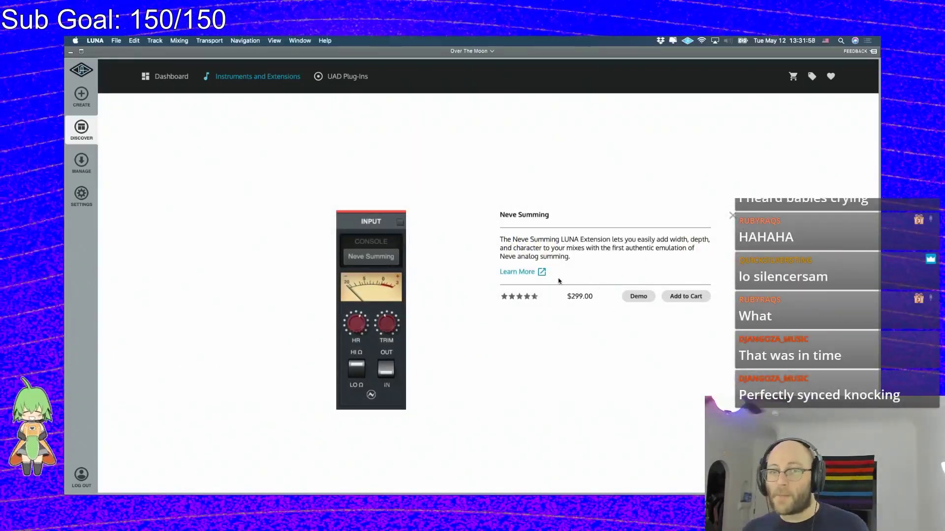
pyautogui.moveTo(567, 297); pyautogui.dragTo(605, 300)
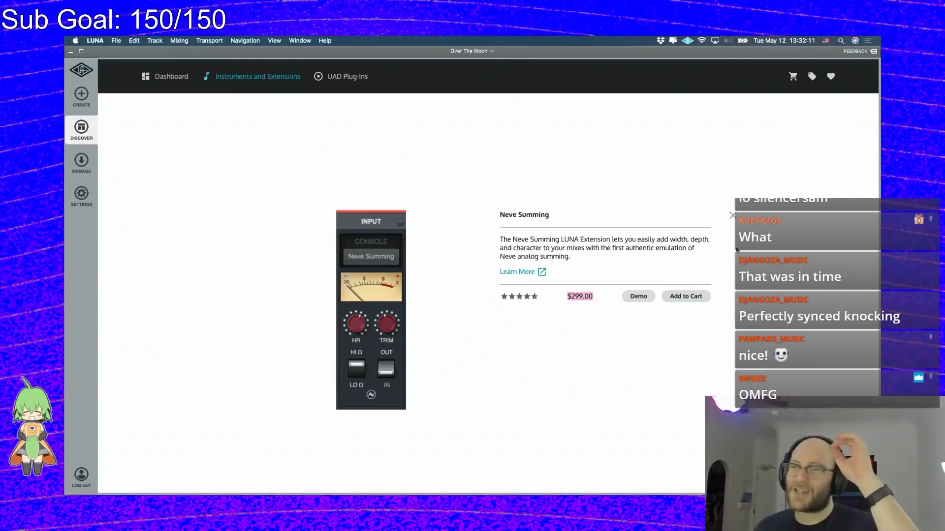
pyautogui.click(731, 219)
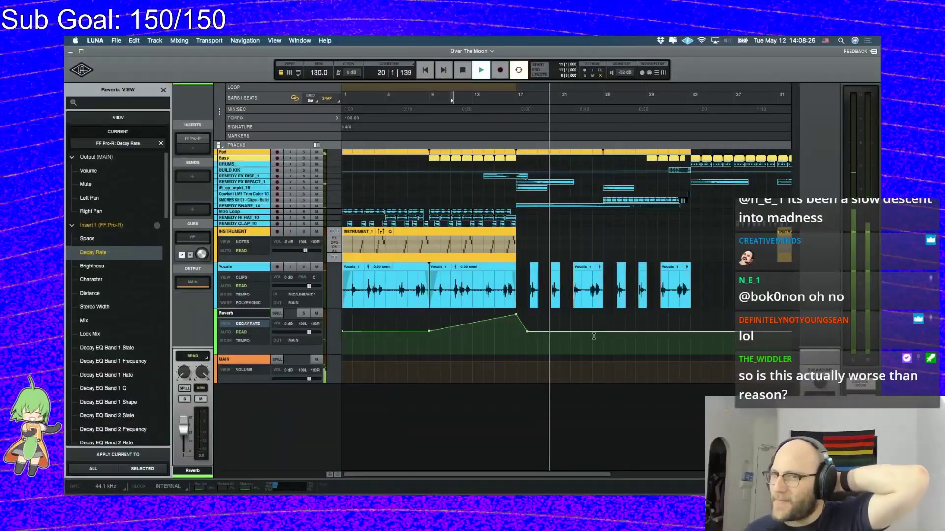
# Stop the Over The Moon playback and inspect the notes in the Instrument 1 clip
pyautogui.press('space')
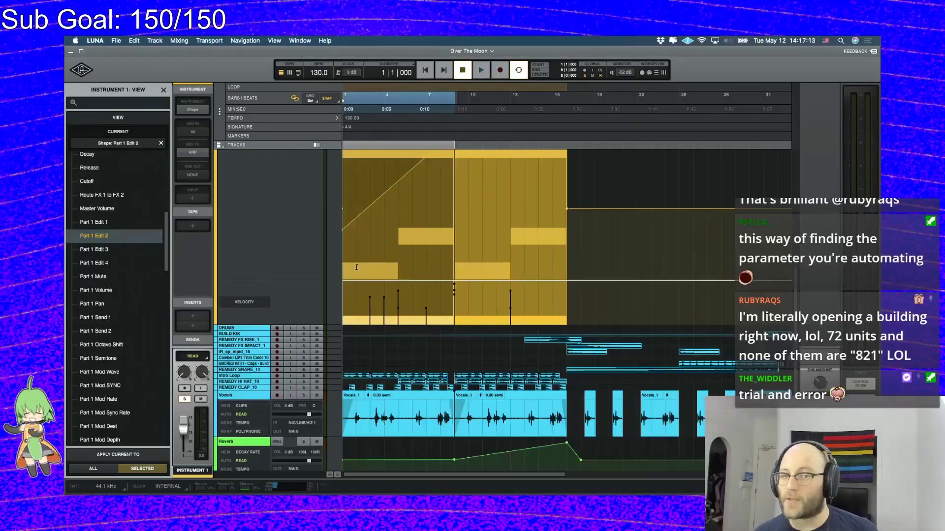
pyautogui.click(357, 271)
pyautogui.scroll(3, 359, 222)
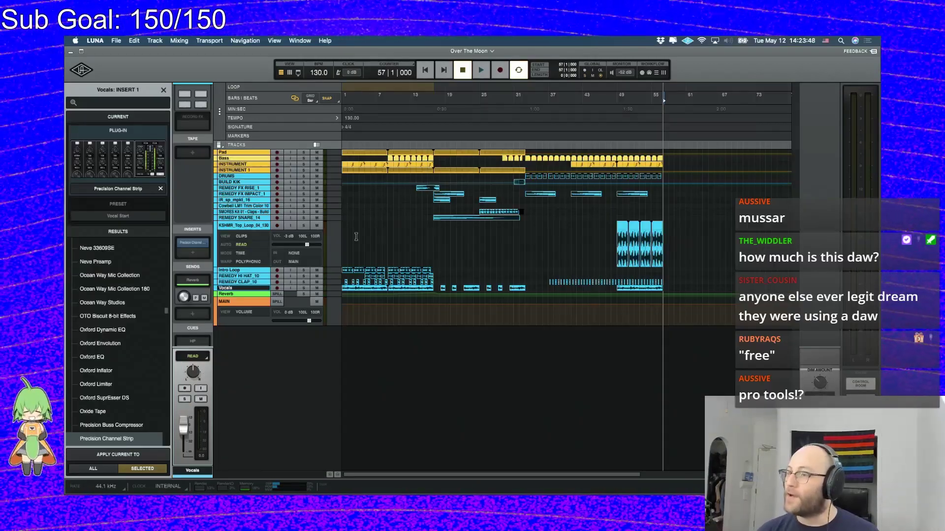
# Switch to the Vivaldi browser and open the Sweetwater website
pyautogui.press('super+space')
pyautogui.write('vi')
pyautogui.press('Return')
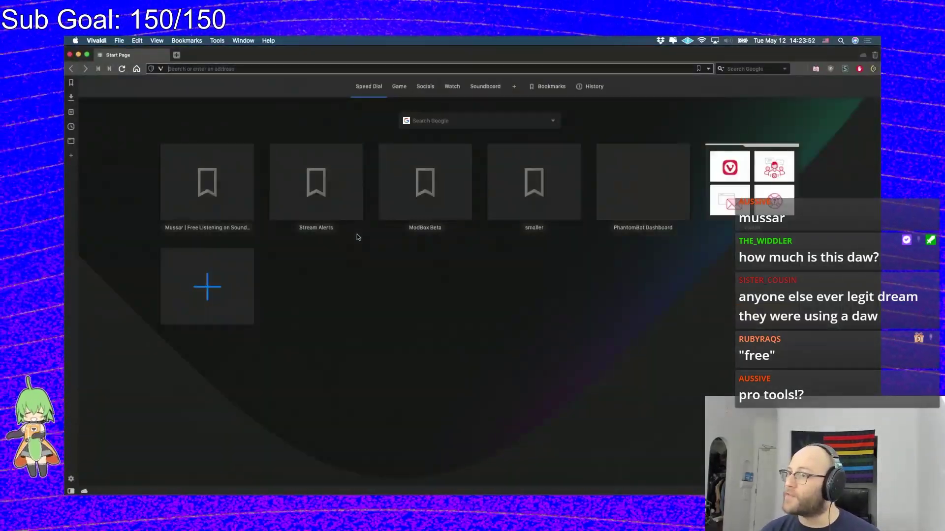
pyautogui.write('sweetwater')
pyautogui.press('Return')
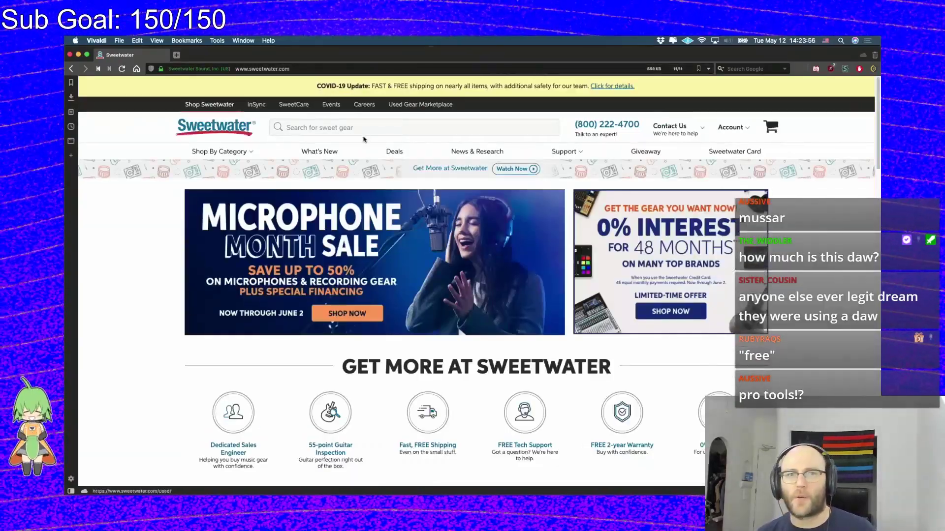
# Search the Sweetwater store for "uad interface"
pyautogui.click(363, 132)
pyautogui.write('uad interface')
pyautogui.press('Return')
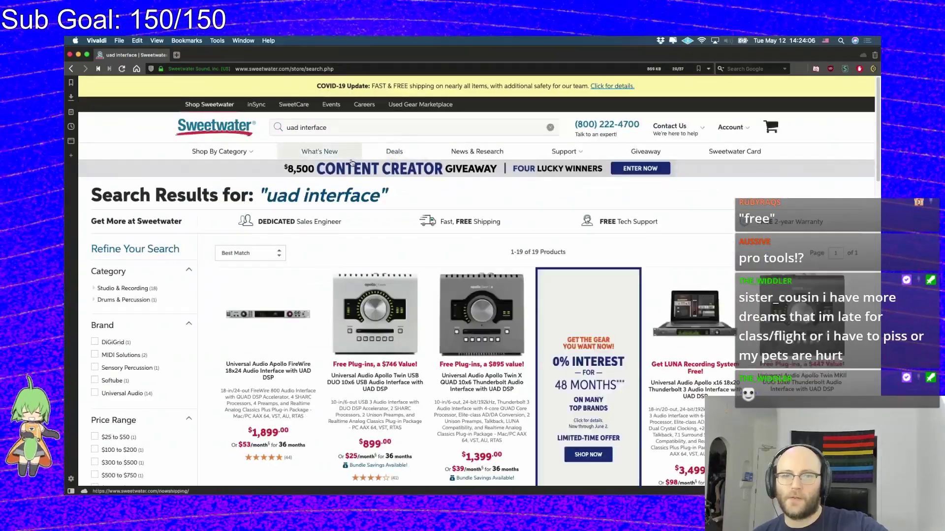
# Compare the prices and LUNA offers of the Universal Audio interfaces in the search results, and close the results page
pyautogui.scroll(-5, 353, 160)
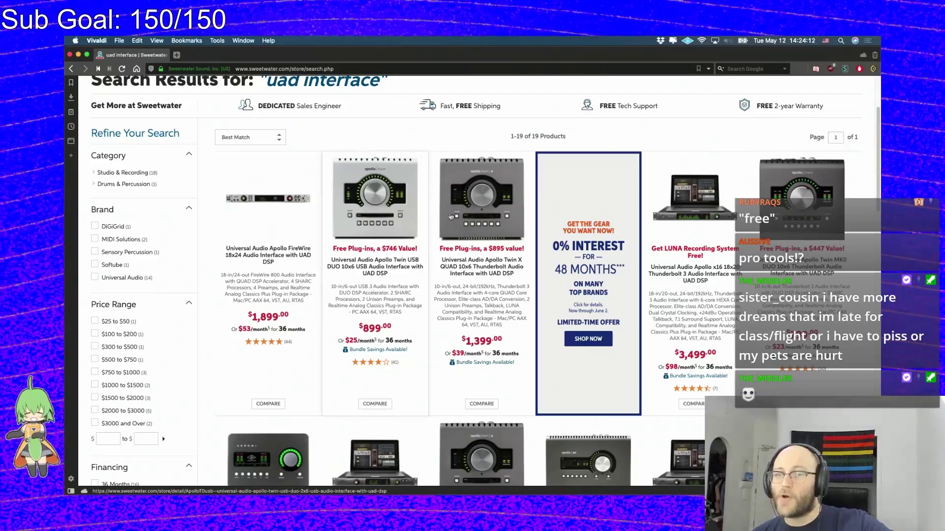
pyautogui.scroll(-1, 480, 217)
pyautogui.scroll(-1, 480, 217)
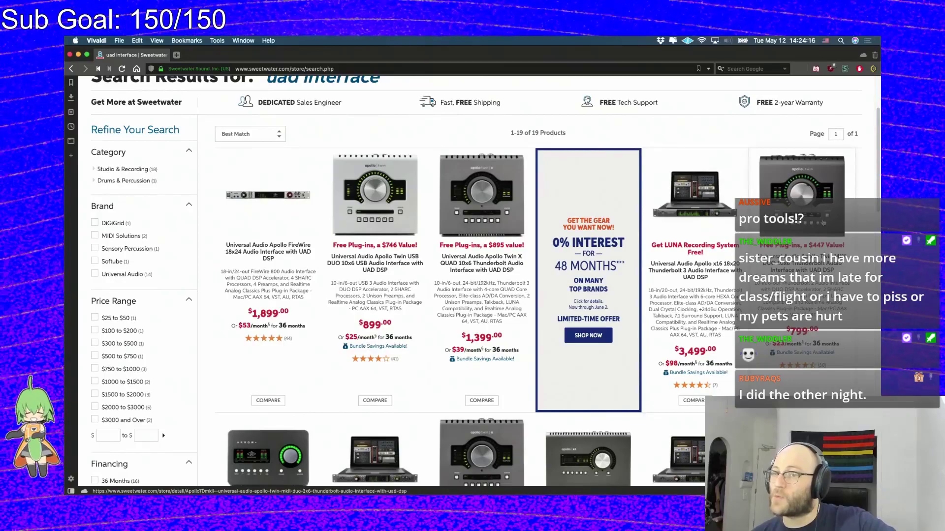
pyautogui.scroll(-5, 570, 240)
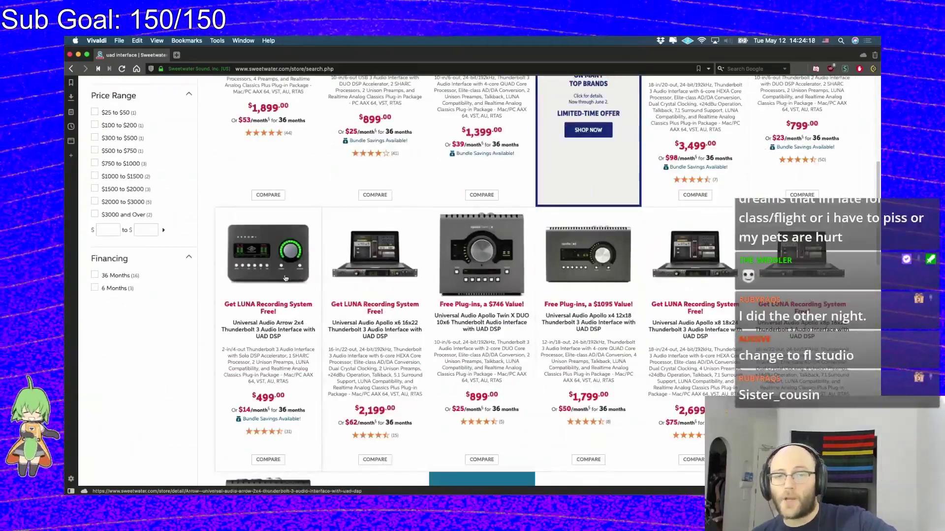
pyautogui.scroll(-1, 274, 277)
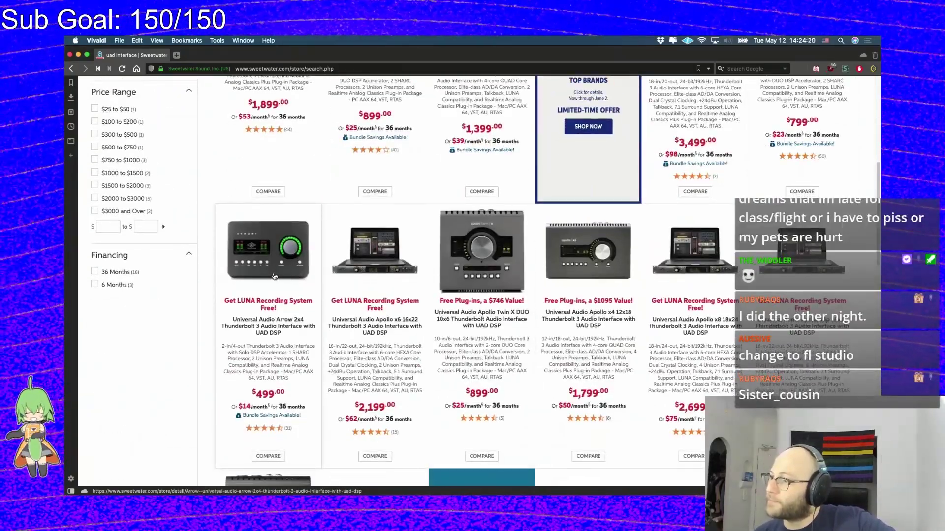
pyautogui.scroll(-1, 275, 277)
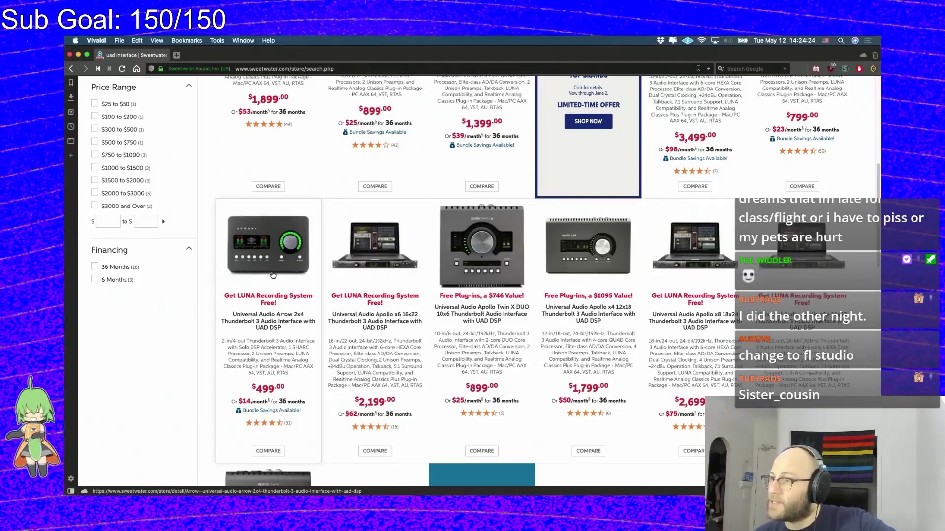
pyautogui.scroll(-10, 271, 270)
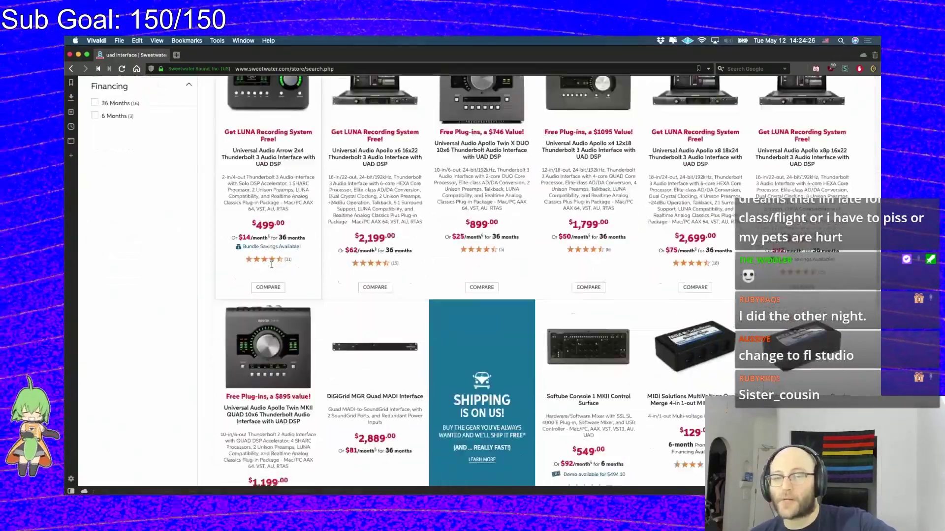
pyautogui.scroll(6, 274, 280)
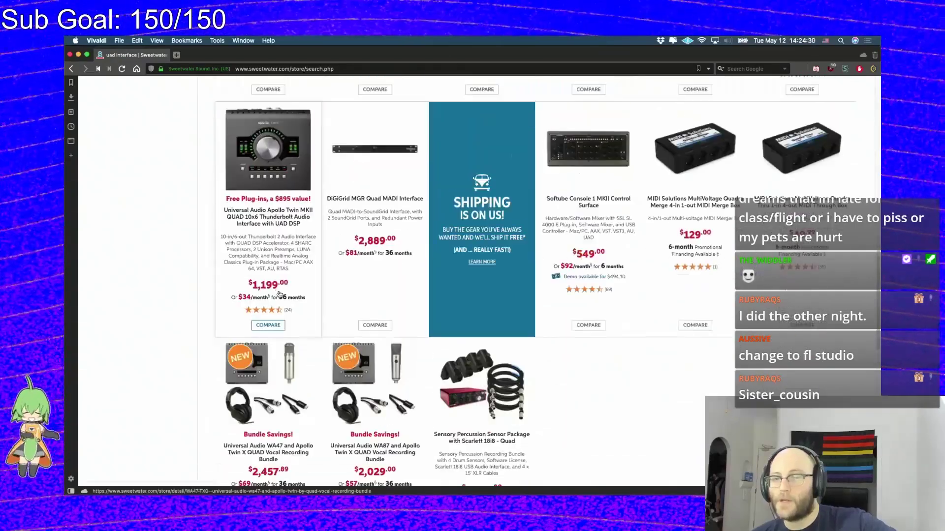
pyautogui.scroll(5, 277, 291)
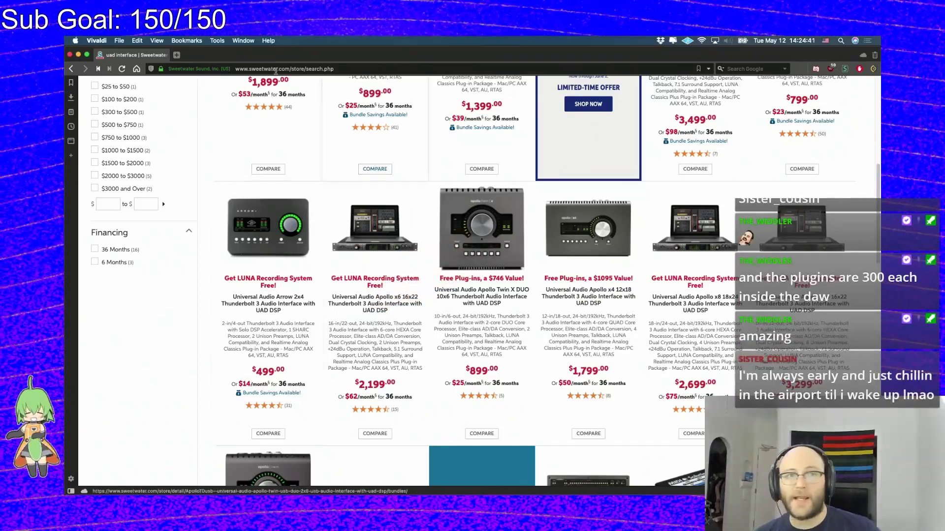
pyautogui.click(101, 55)
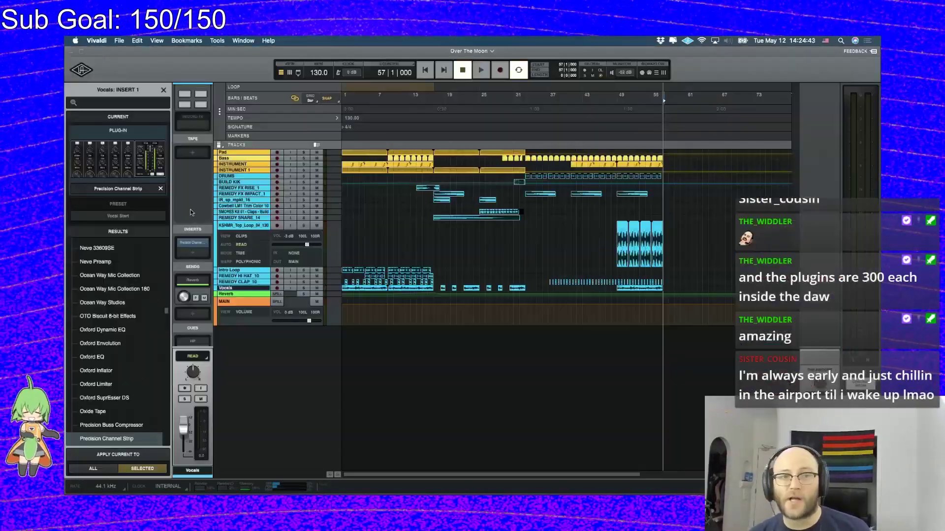
# Return to LUNA's Instruments and Extensions store and check the price of the Studer A800 Multichannel Tape Recorder
pyautogui.click(98, 70)
pyautogui.click(81, 128)
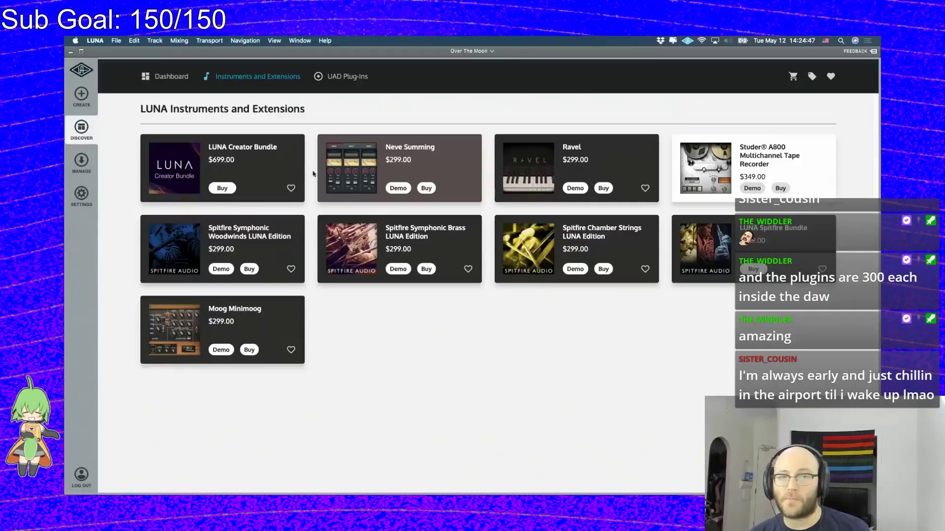
pyautogui.click(768, 155)
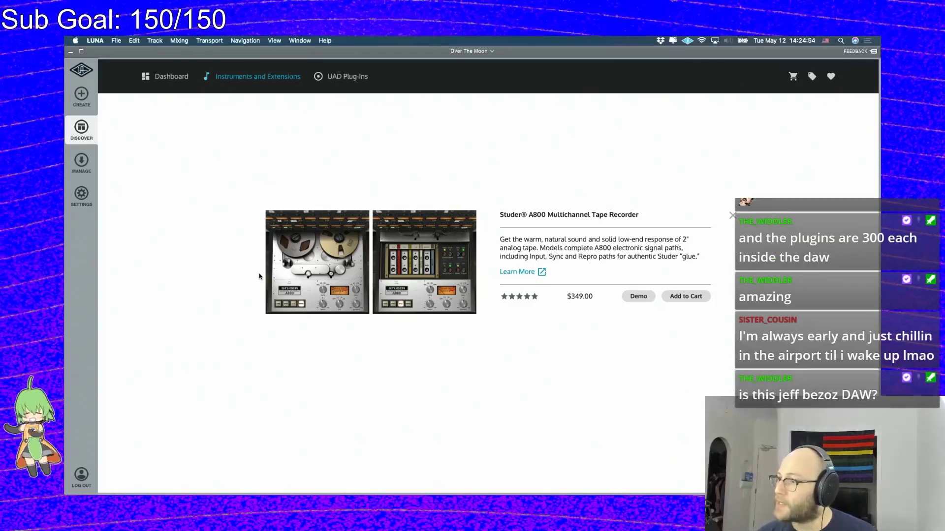
pyautogui.moveTo(566, 296); pyautogui.dragTo(594, 296)
pyautogui.click(733, 216)
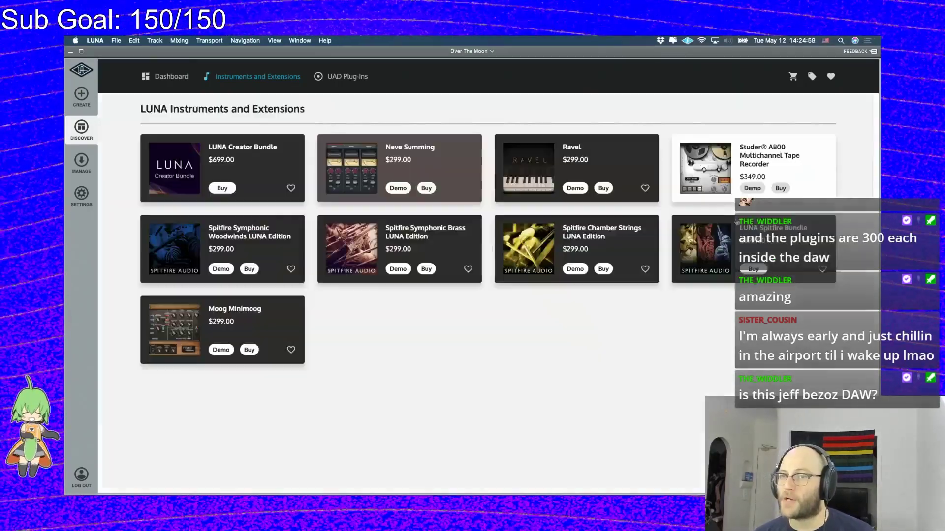
# Check the store prices of the Neve Summing, Ravel and Moog Minimoog extensions
pyautogui.click(429, 151)
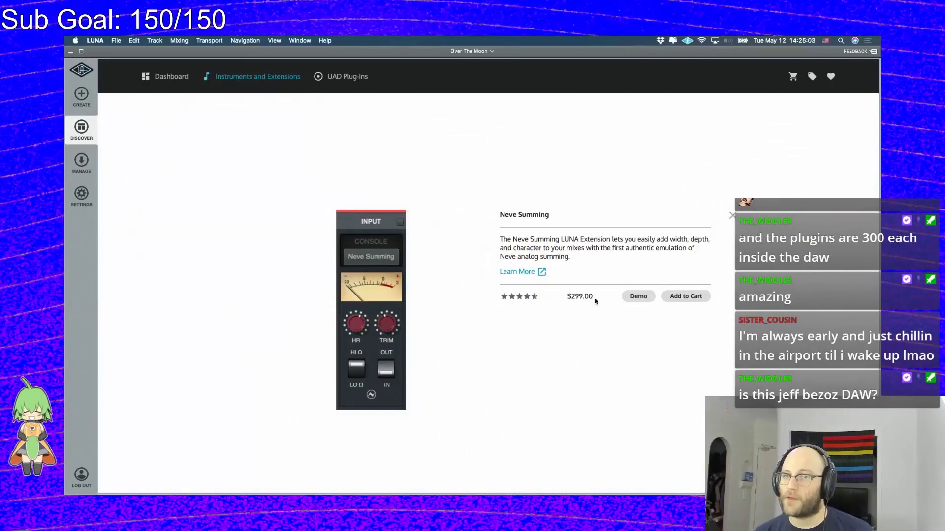
pyautogui.click(733, 216)
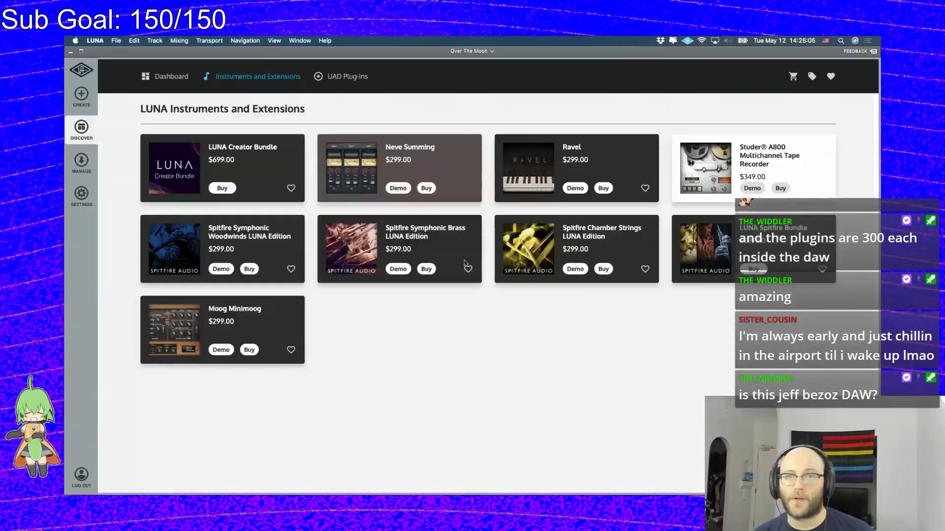
pyautogui.click(578, 145)
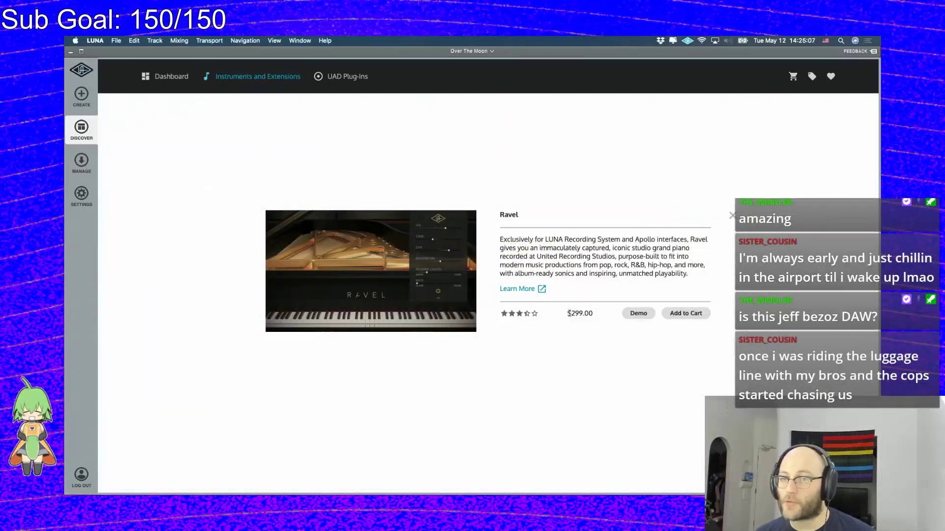
pyautogui.press('Escape')
pyautogui.click(251, 313)
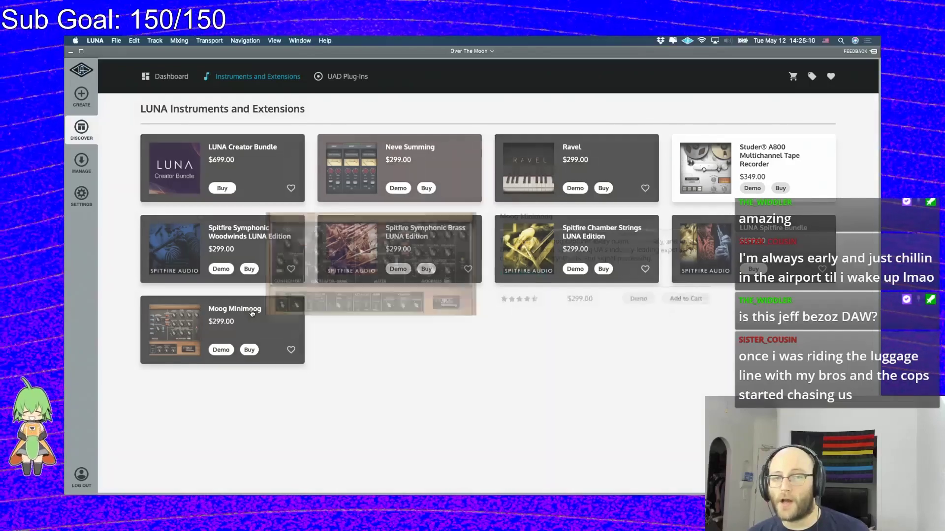
pyautogui.moveTo(572, 296); pyautogui.dragTo(600, 297)
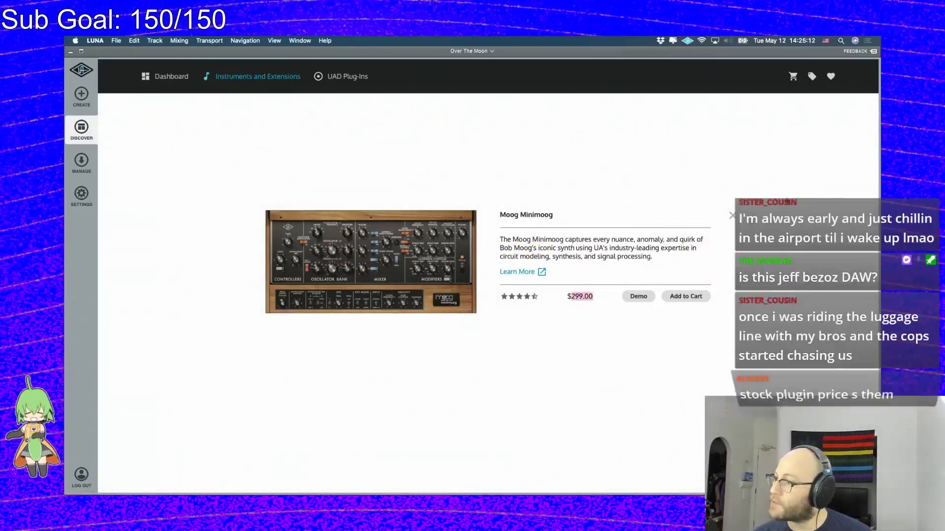
pyautogui.press('Escape')
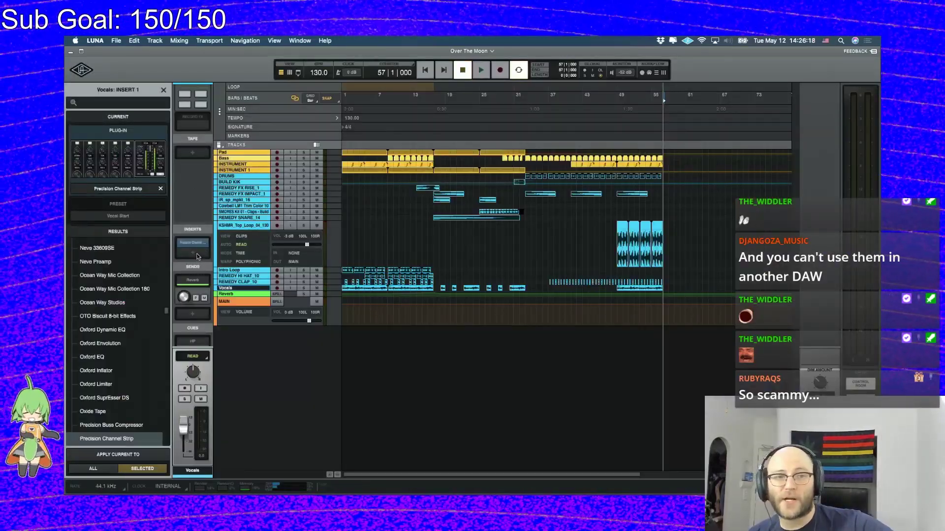
# Search the plug-ins for the Vocals track's second insert for "comp", and clear the search
pyautogui.click(194, 253)
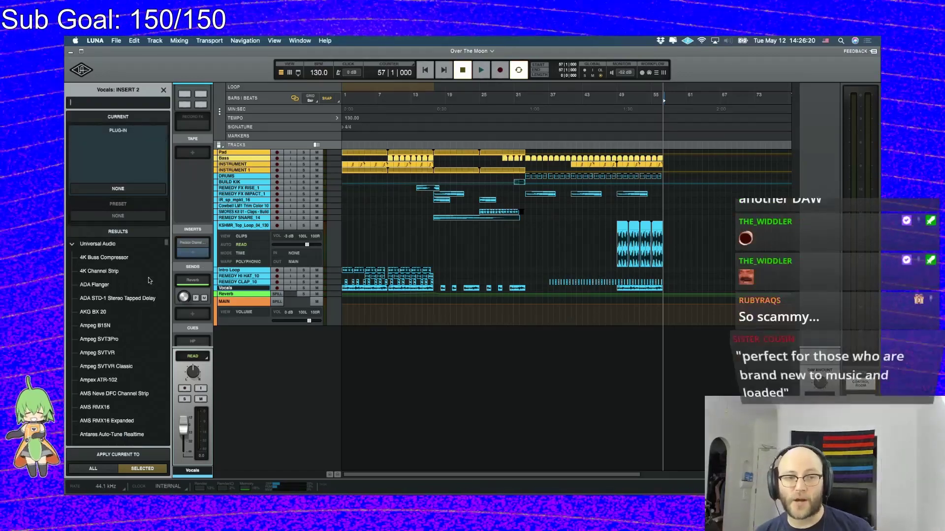
pyautogui.write('comp')
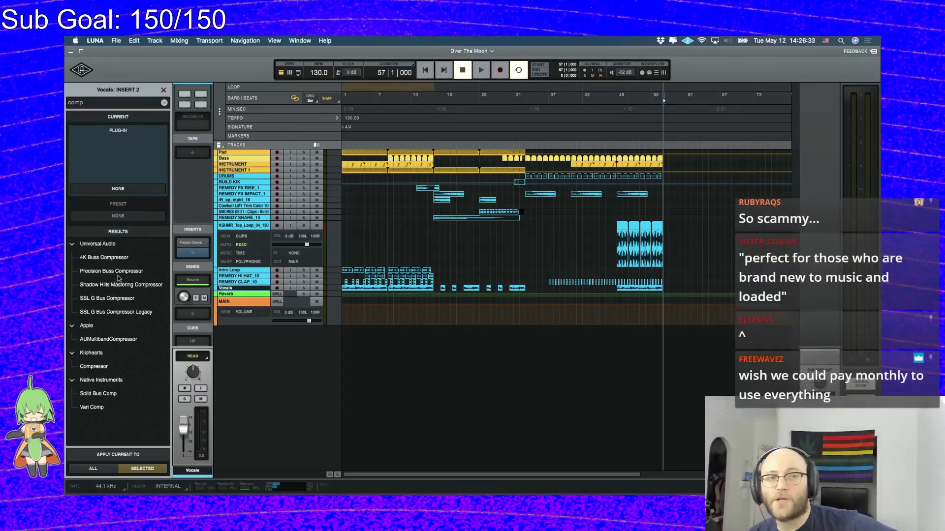
pyautogui.press('BackSpace')
pyautogui.press('BackSpace')
pyautogui.press('BackSpace')
pyautogui.press('BackSpace')
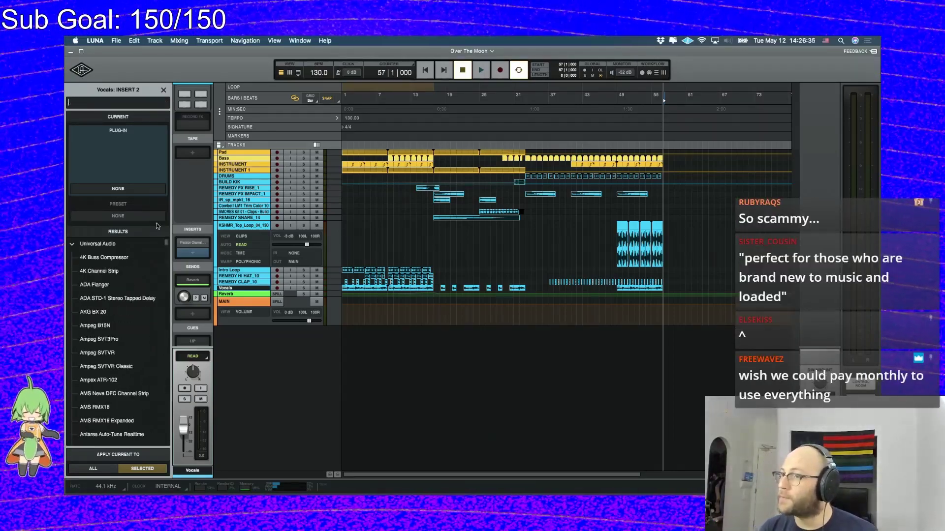
# Search the Vocals track's insert plug-ins for "api25"
pyautogui.write('api25')
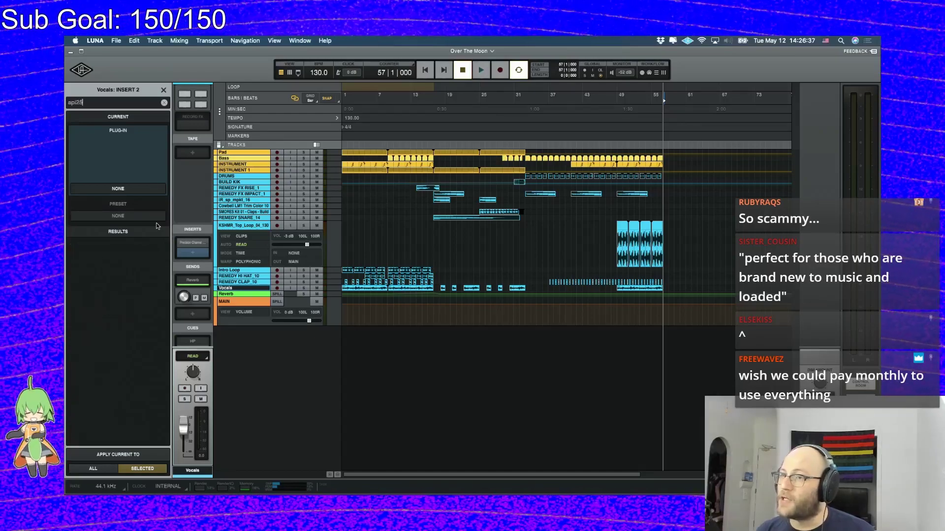
pyautogui.press('BackSpace')
pyautogui.press('BackSpace')
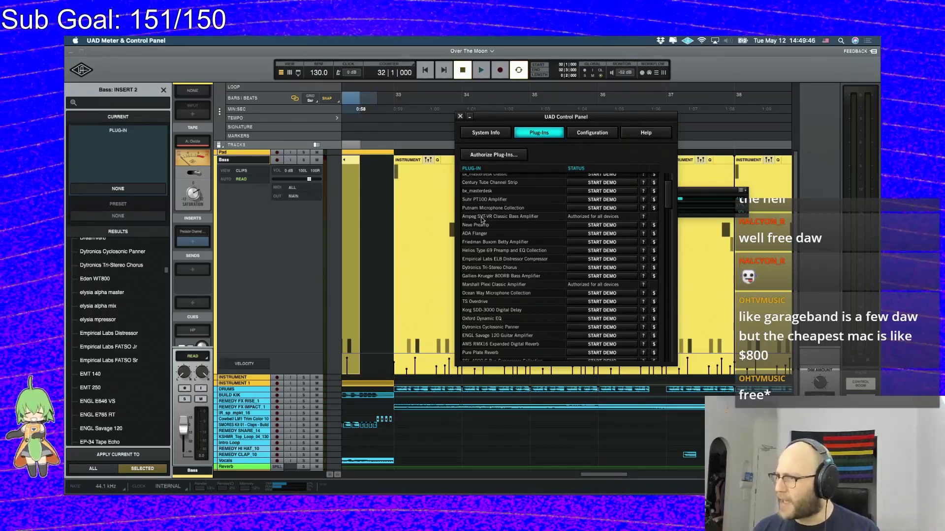
# Review the plug-in authorization statuses in the UAD Control Panel, and close it together with the UAD meter
pyautogui.scroll(1, 512, 214)
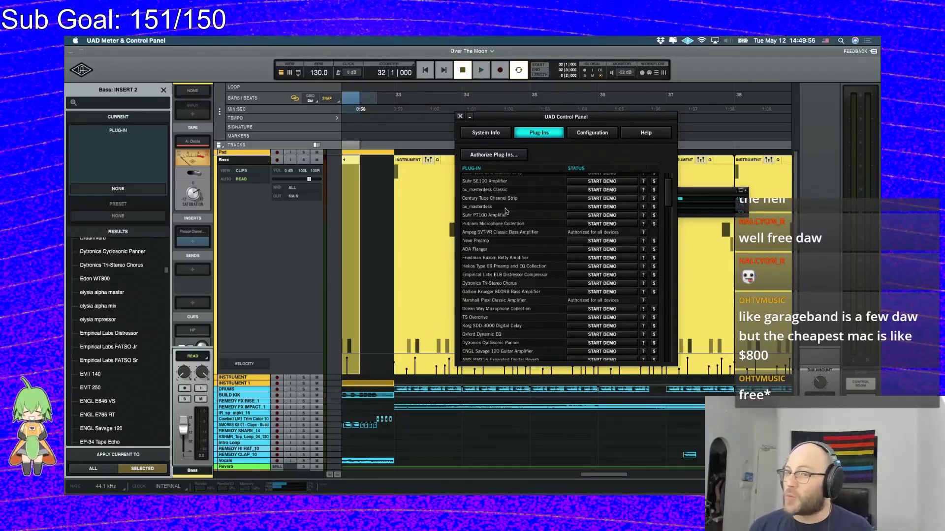
pyautogui.scroll(-3, 503, 220)
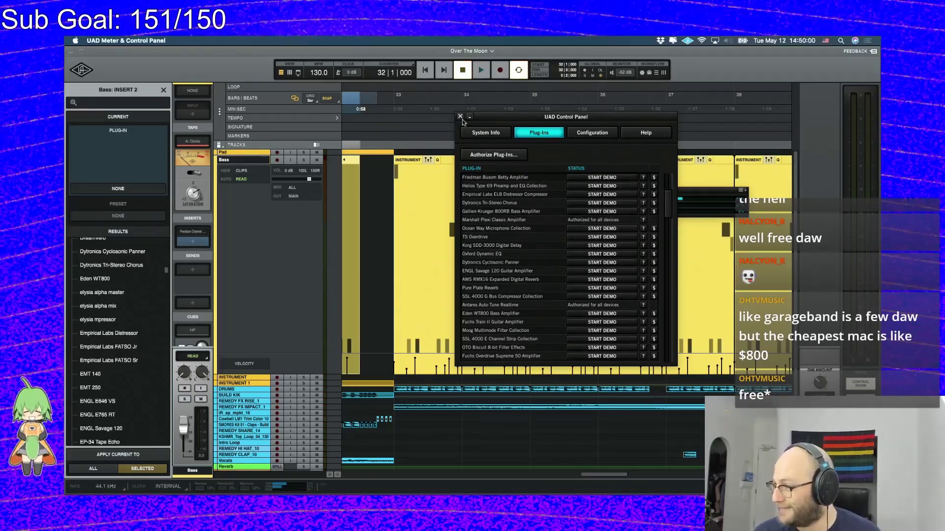
pyautogui.click(460, 117)
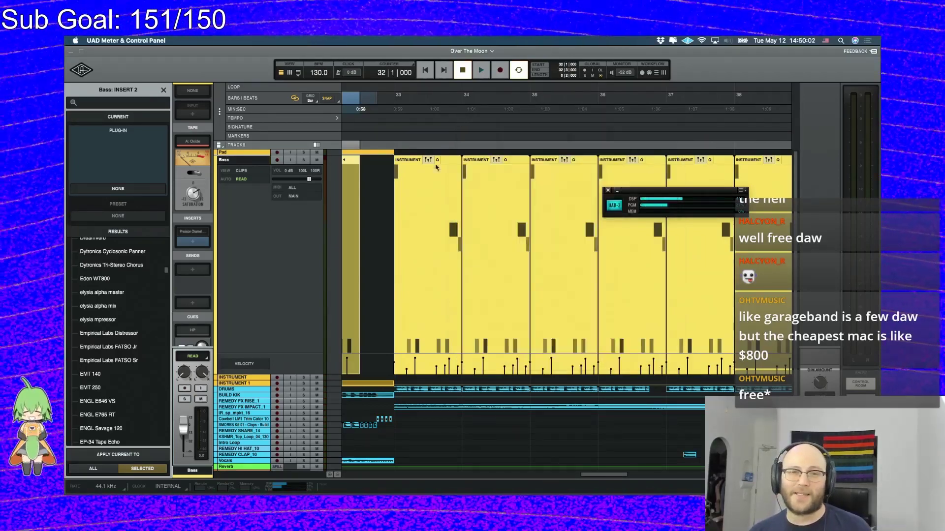
pyautogui.click(606, 190)
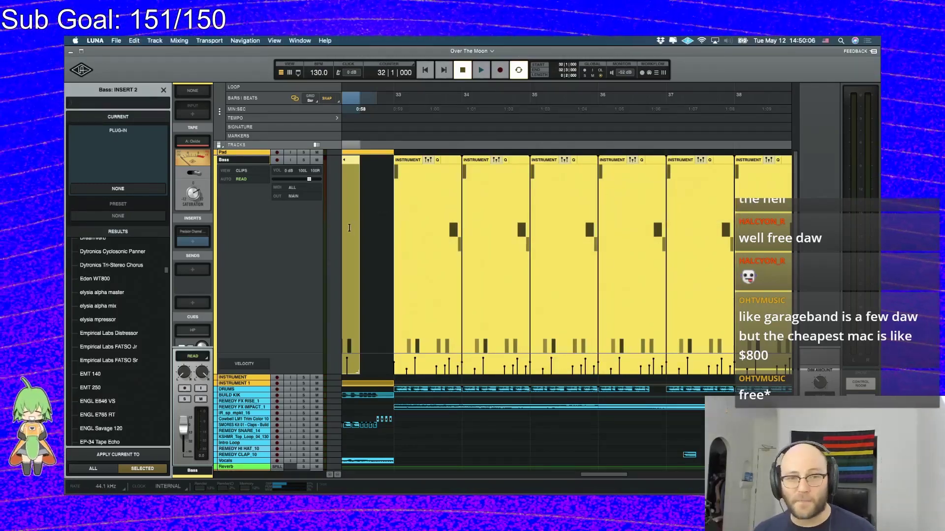
# Collapse the Universal Audio group and browse the third-party plug-ins offered for the Bass track's second insert
pyautogui.scroll(20, 94, 265)
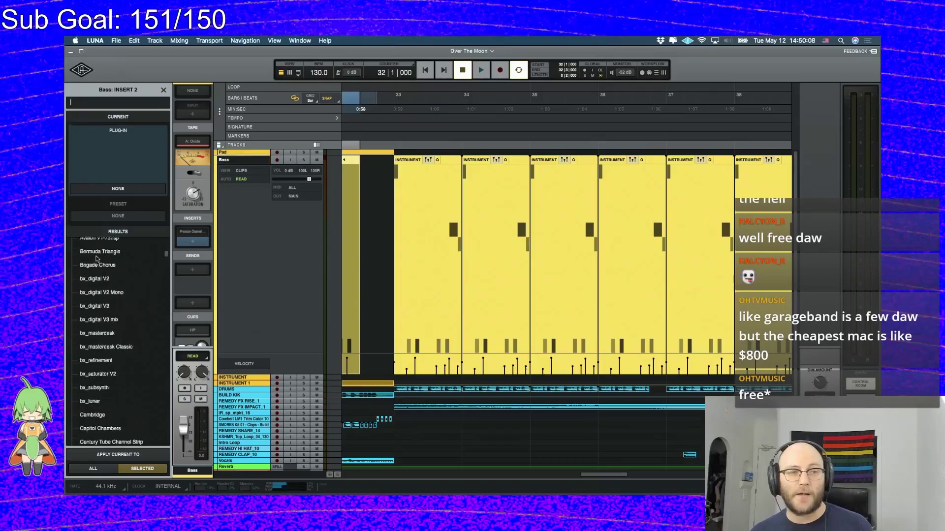
pyautogui.scroll(-20, 79, 253)
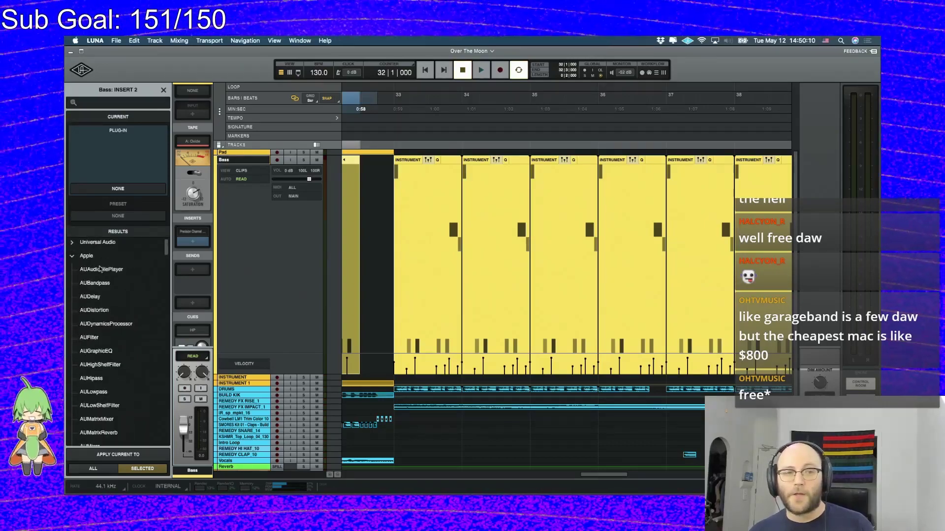
pyautogui.scroll(-10, 100, 266)
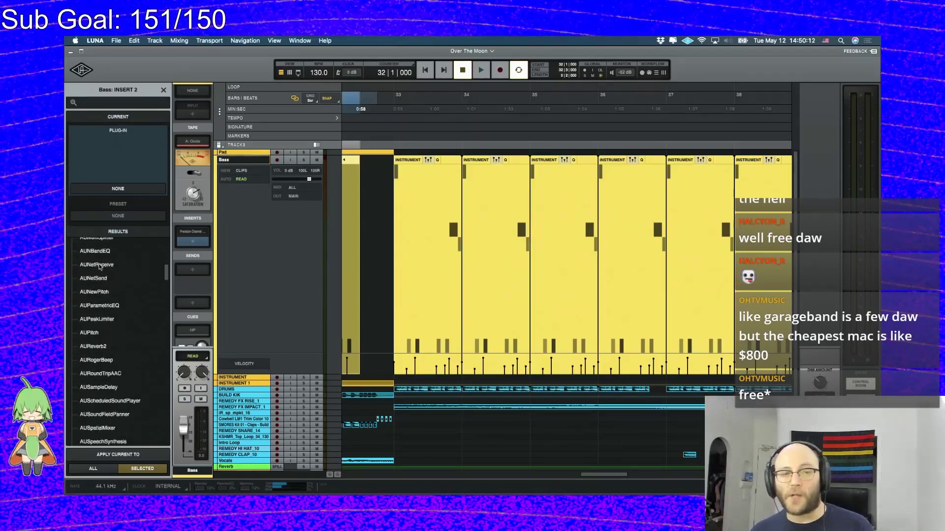
pyautogui.scroll(-5, 99, 267)
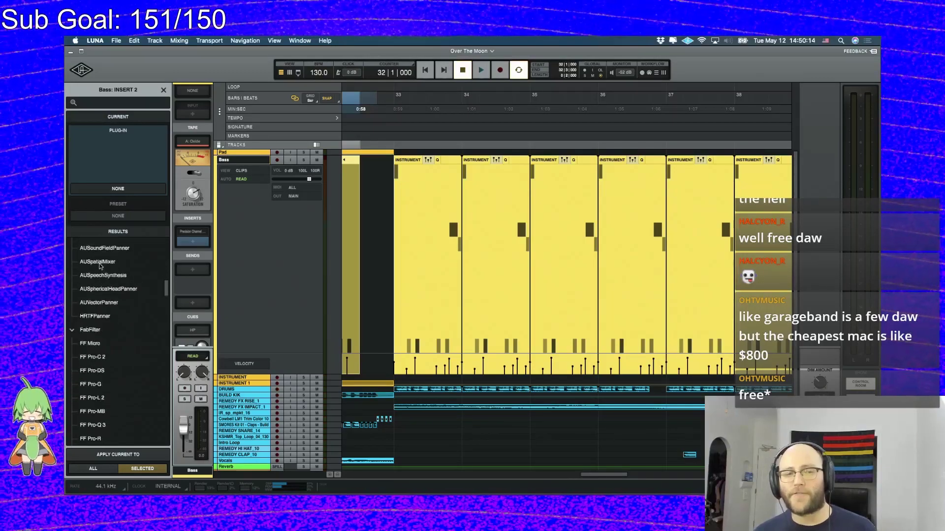
pyautogui.scroll(-3, 100, 264)
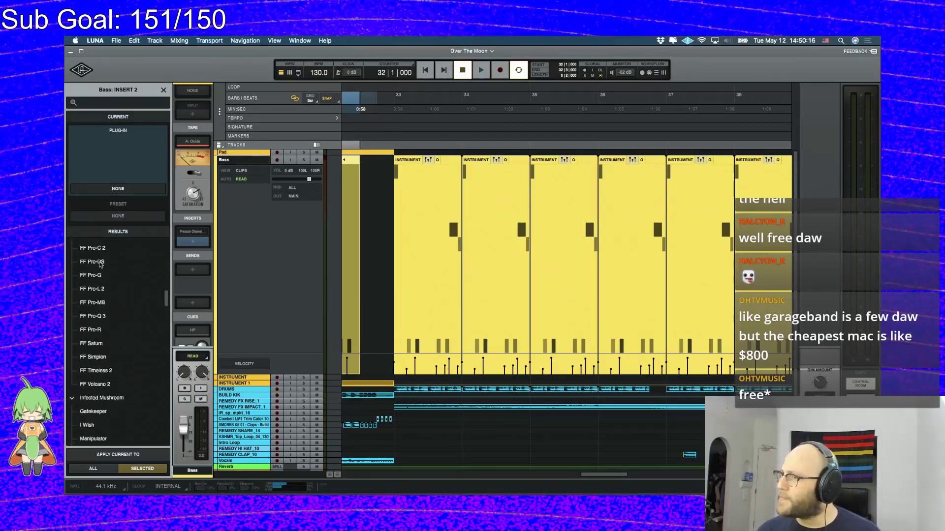
pyautogui.scroll(-6, 100, 265)
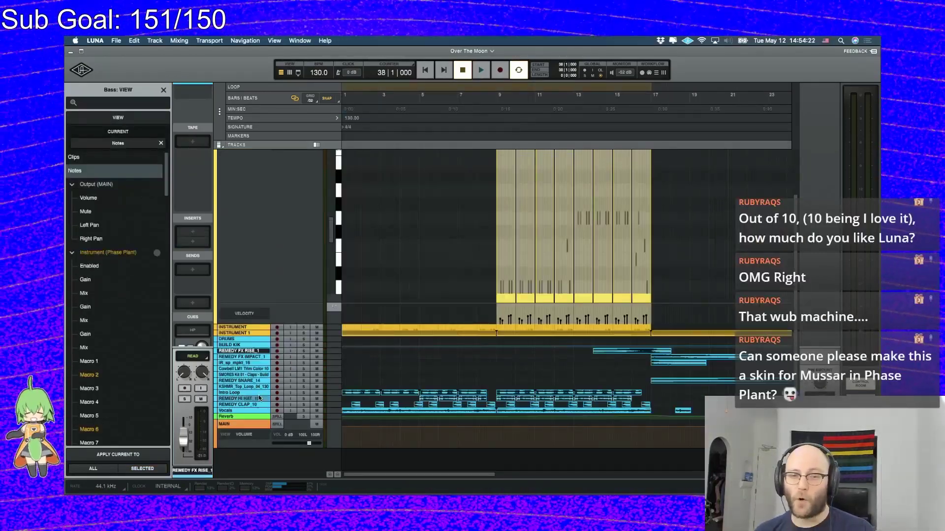
# Enlarge the REMEDY HI HAT_10 and REMEDY CLAP_10 tracks to inspect their audio clips around bar 9
pyautogui.click(258, 398)
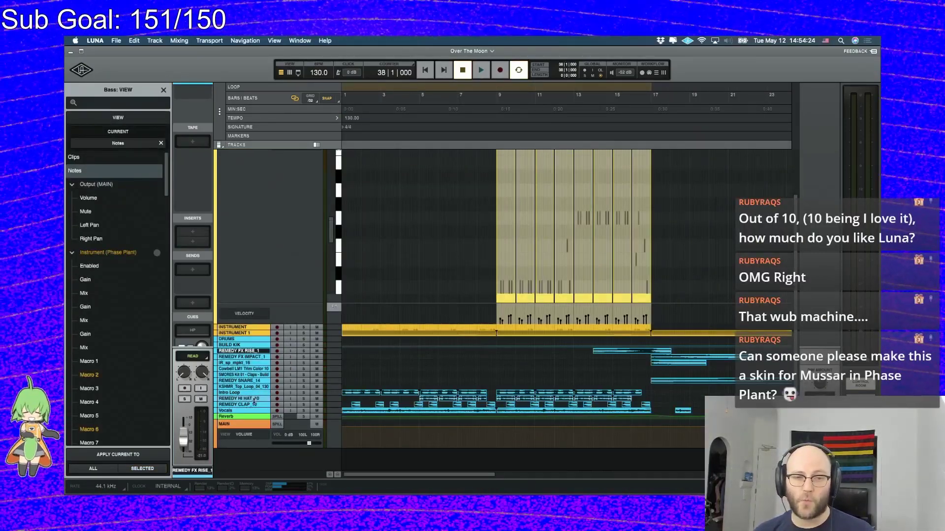
pyautogui.scroll(-2, 286, 426)
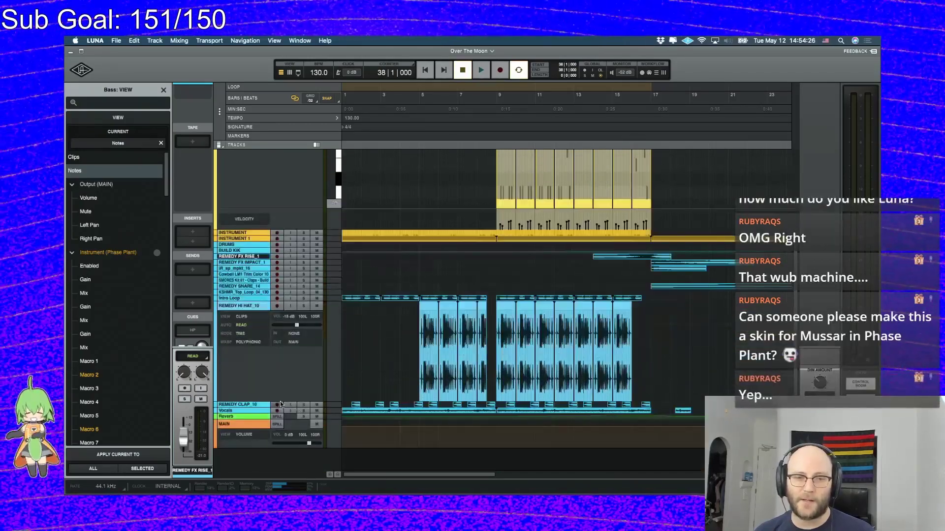
pyautogui.click(251, 405)
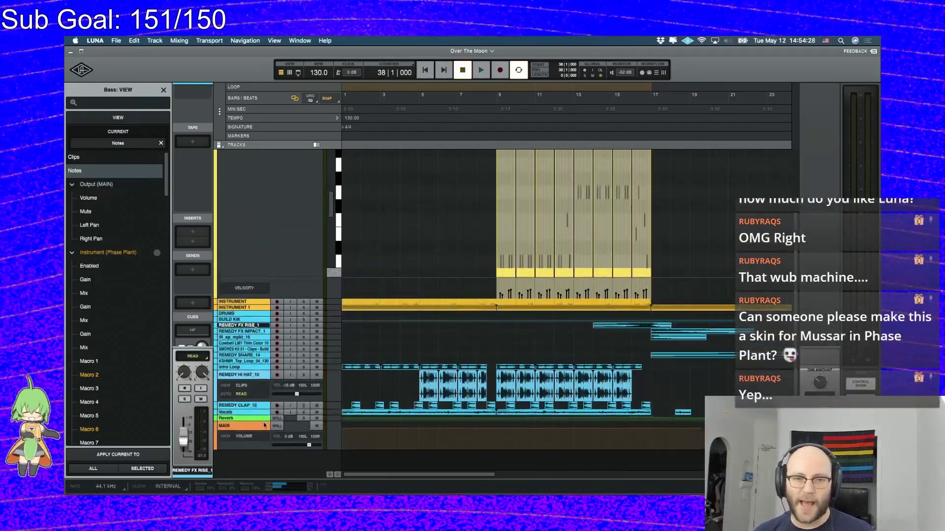
pyautogui.scroll(-6, 325, 409)
pyautogui.scroll(6, 409, 380)
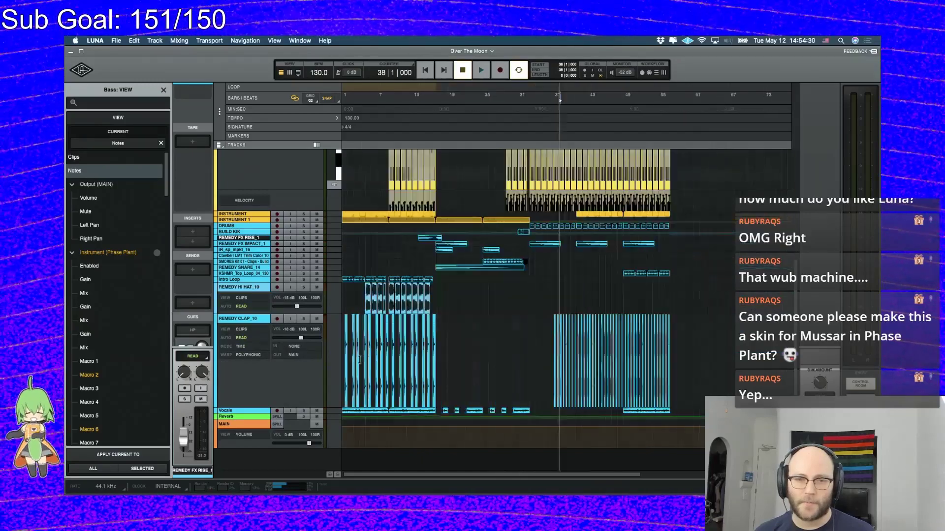
pyautogui.scroll(2, 409, 379)
pyautogui.moveTo(639, 477); pyautogui.dragTo(446, 486)
pyautogui.hscroll(-10, 433, 487)
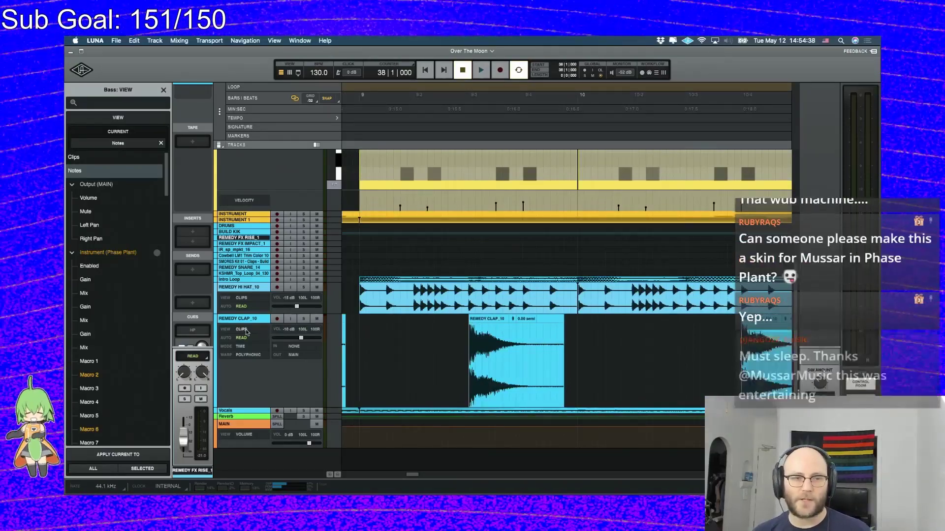
# Switch the REMEDY CLAP_10 track to Warps view and stretch the end of its clap clip in bar 9 to about bar 12
pyautogui.click(256, 364)
pyautogui.click(83, 172)
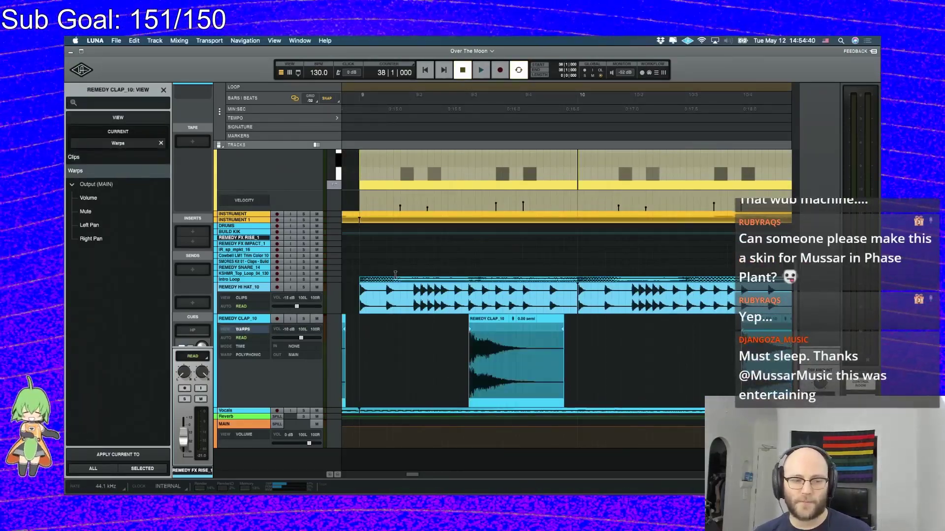
pyautogui.moveTo(563, 339); pyautogui.dragTo(608, 340)
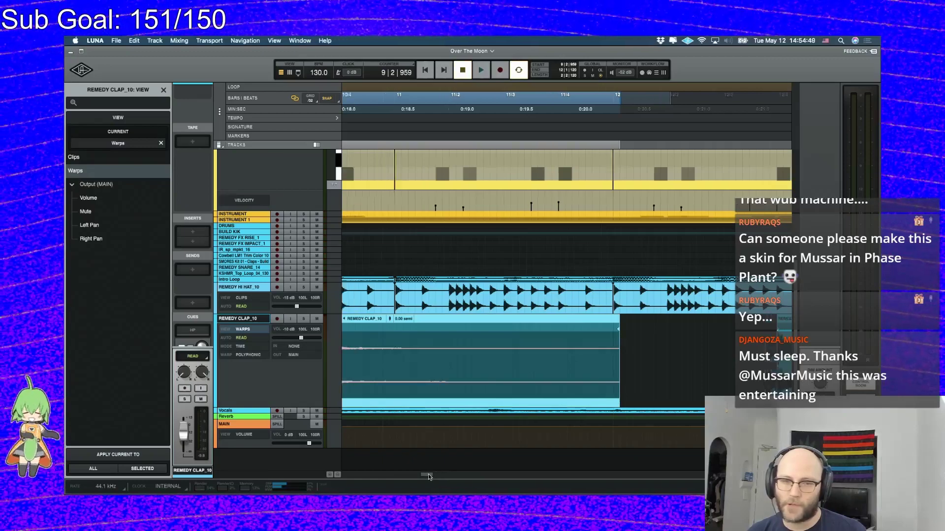
# Shorten the stretched clap clip on REMEDY CLAP_10 so that it ends at about bar 11, beat 2
pyautogui.hscroll(-5, 449, 354)
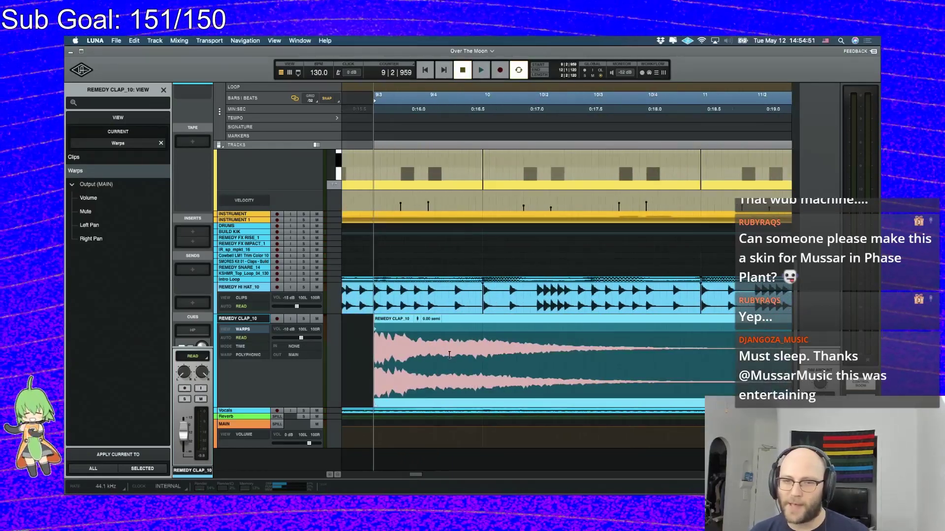
pyautogui.hscroll(-3, 449, 355)
pyautogui.scroll(-5, 449, 354)
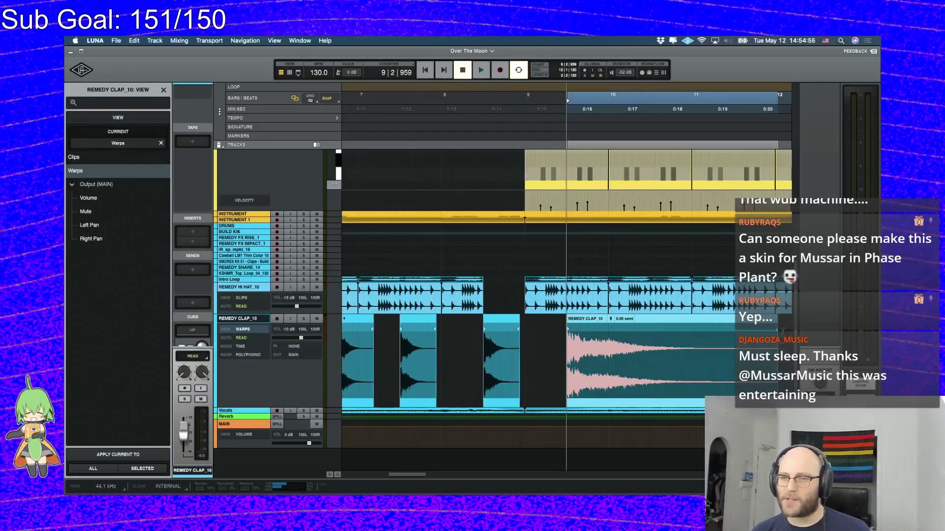
pyautogui.moveTo(778, 336); pyautogui.dragTo(710, 336)
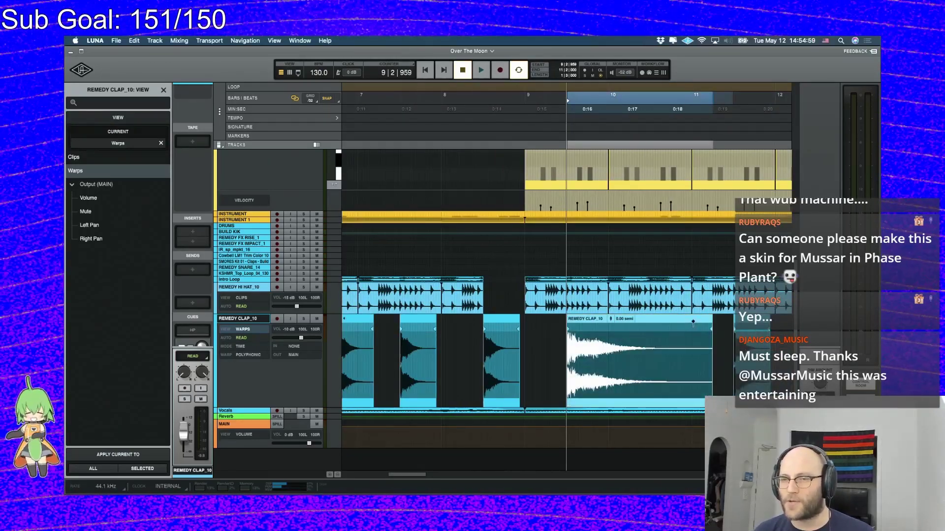
pyautogui.rightClick(692, 323)
pyautogui.press('Escape')
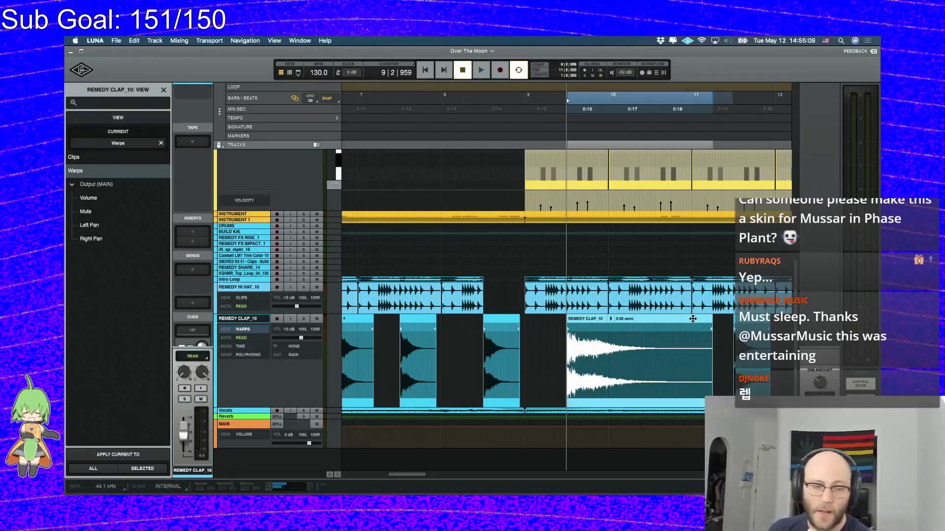
# Send the stretched clap clip on REMEDY CLAP_10 behind the clips it overlaps near bar 11 and deselect it
pyautogui.rightClick(692, 319)
pyautogui.click(705, 334)
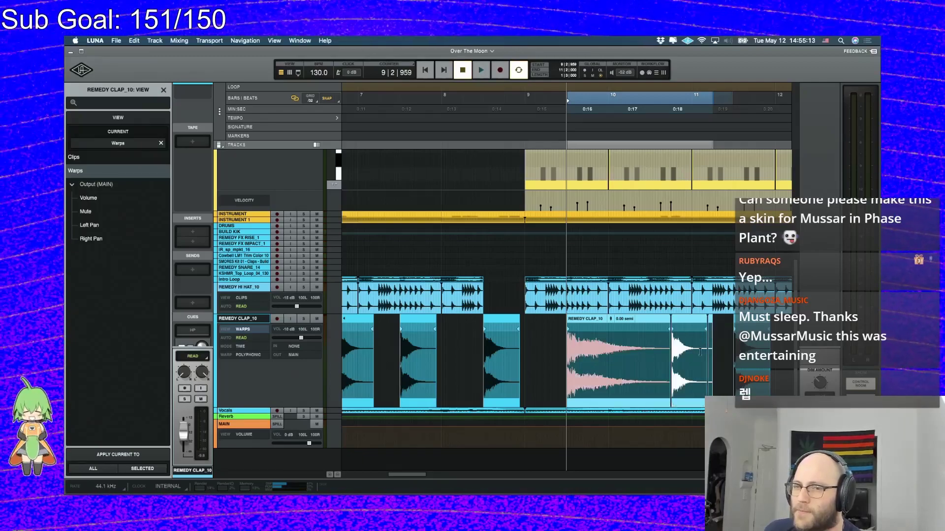
pyautogui.click(563, 349)
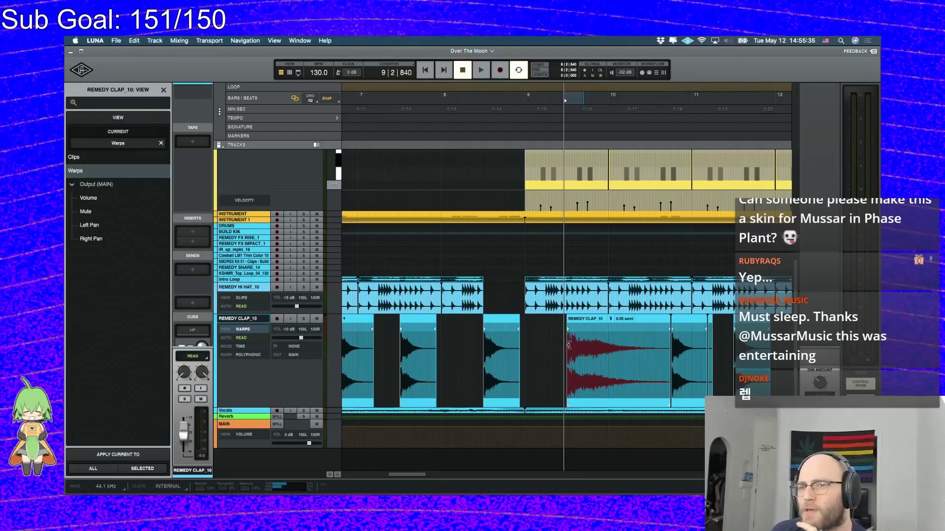
pyautogui.click(591, 352)
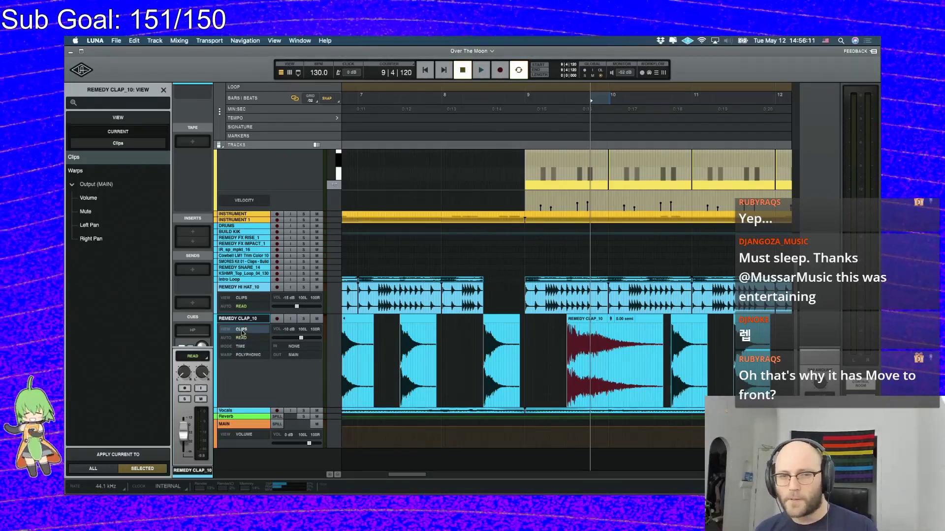
# Switch REMEDY CLAP_10 back to Warps view and restretch the end of the bar 9 clap clip around bar 10, beat 3
pyautogui.press('Escape')
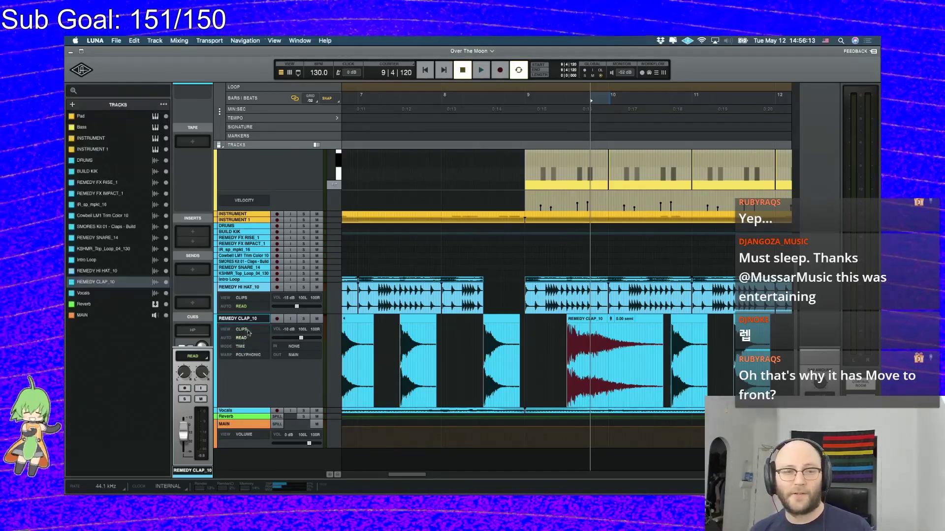
pyautogui.click(242, 330)
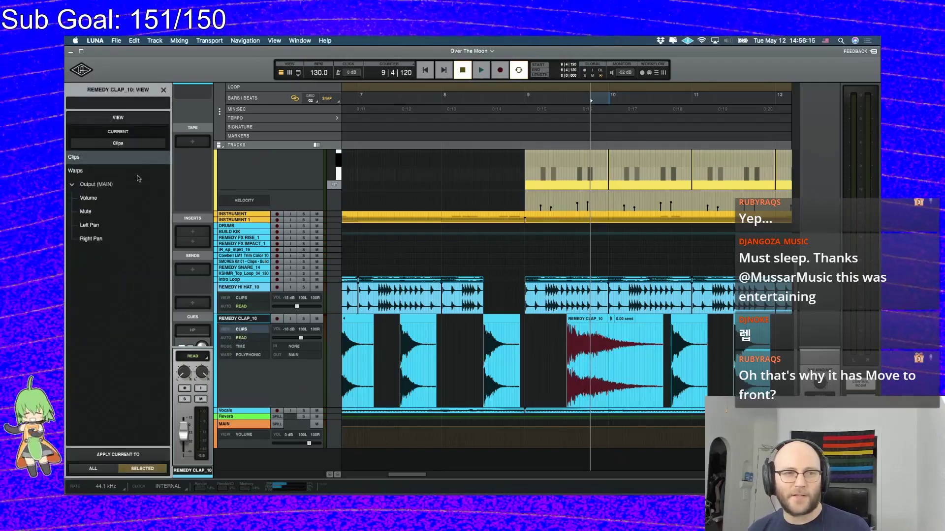
pyautogui.click(94, 171)
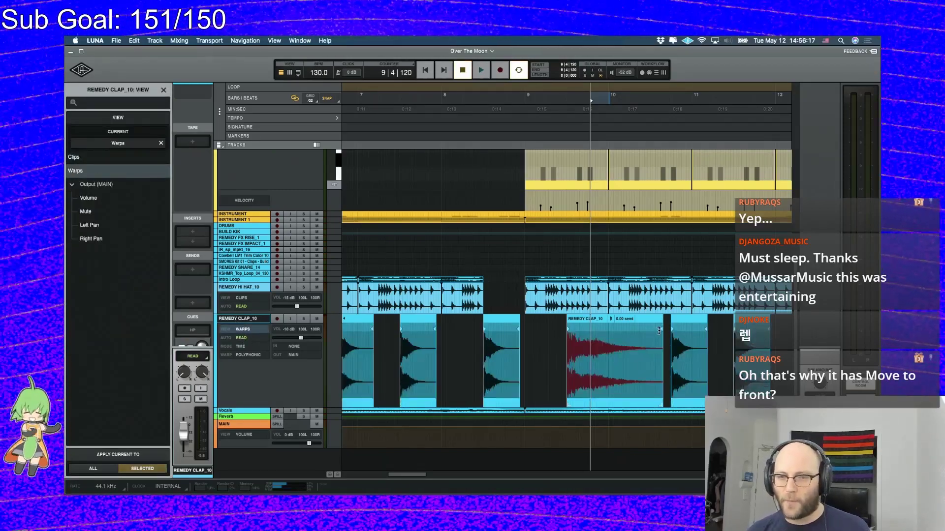
pyautogui.moveTo(661, 330)
pyautogui.mouseDown()
pyautogui.moveTo(747, 331)
pyautogui.moveTo(600, 329)
pyautogui.moveTo(662, 324)
pyautogui.mouseUp()
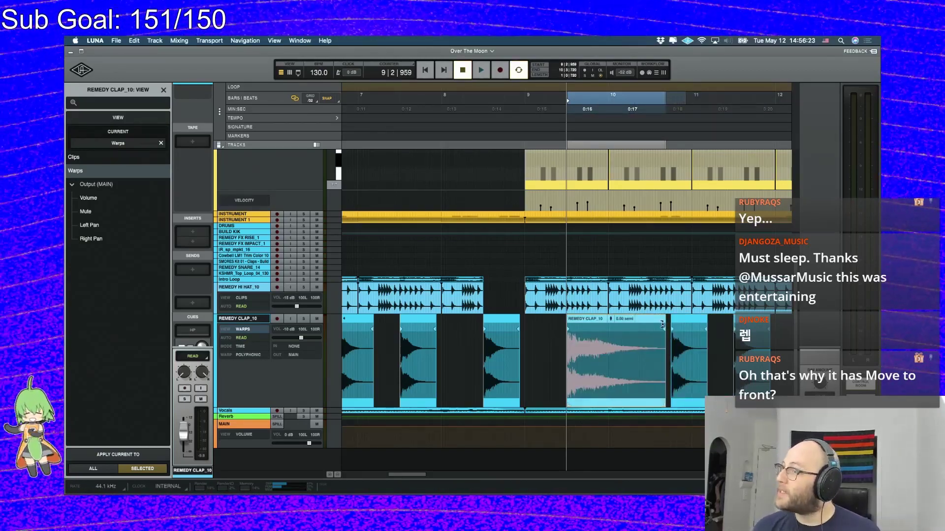
pyautogui.moveTo(660, 322); pyautogui.dragTo(652, 321)
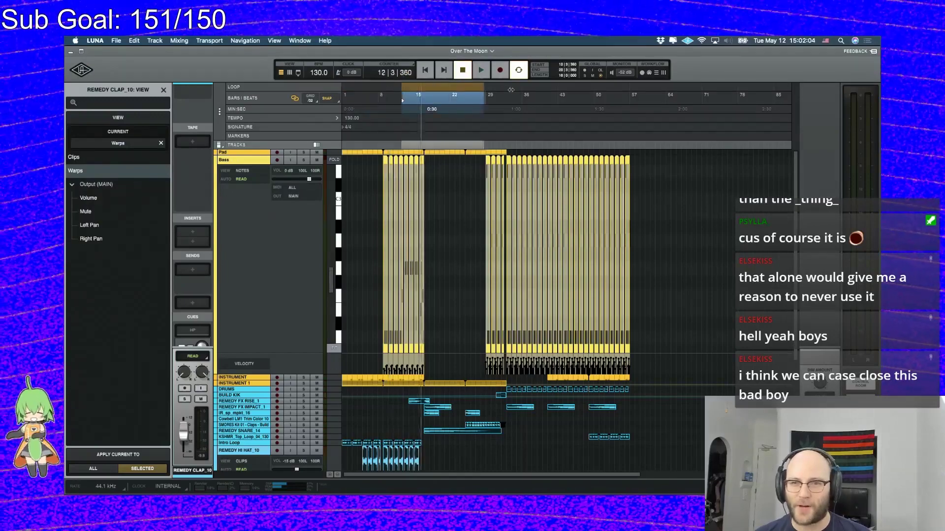
# Set the loop range from bar 1 to bar 64 and bring up the session's Mixdown settings
pyautogui.moveTo(421, 86); pyautogui.dragTo(665, 91)
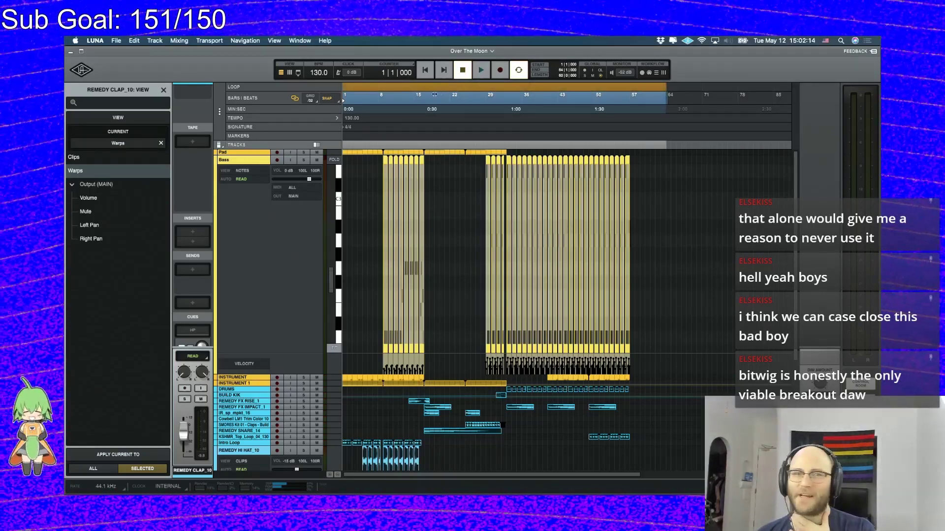
pyautogui.click(99, 40)
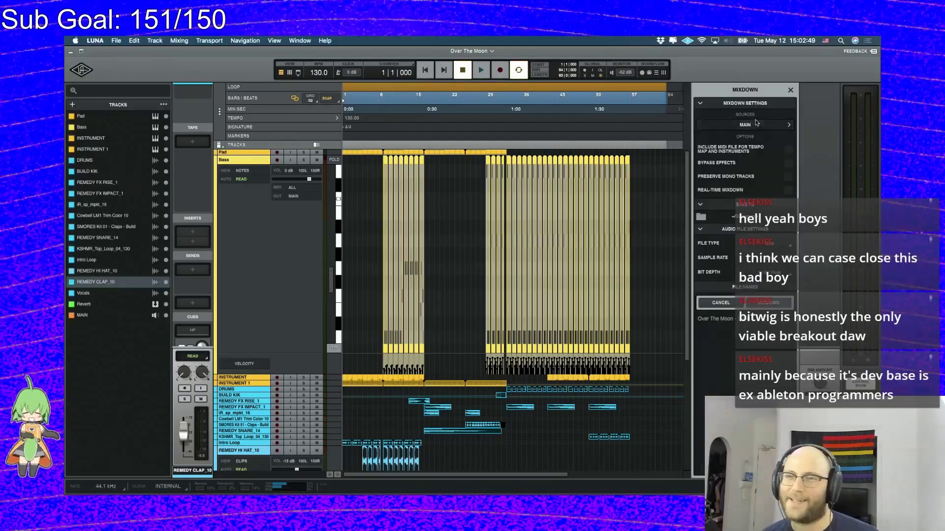